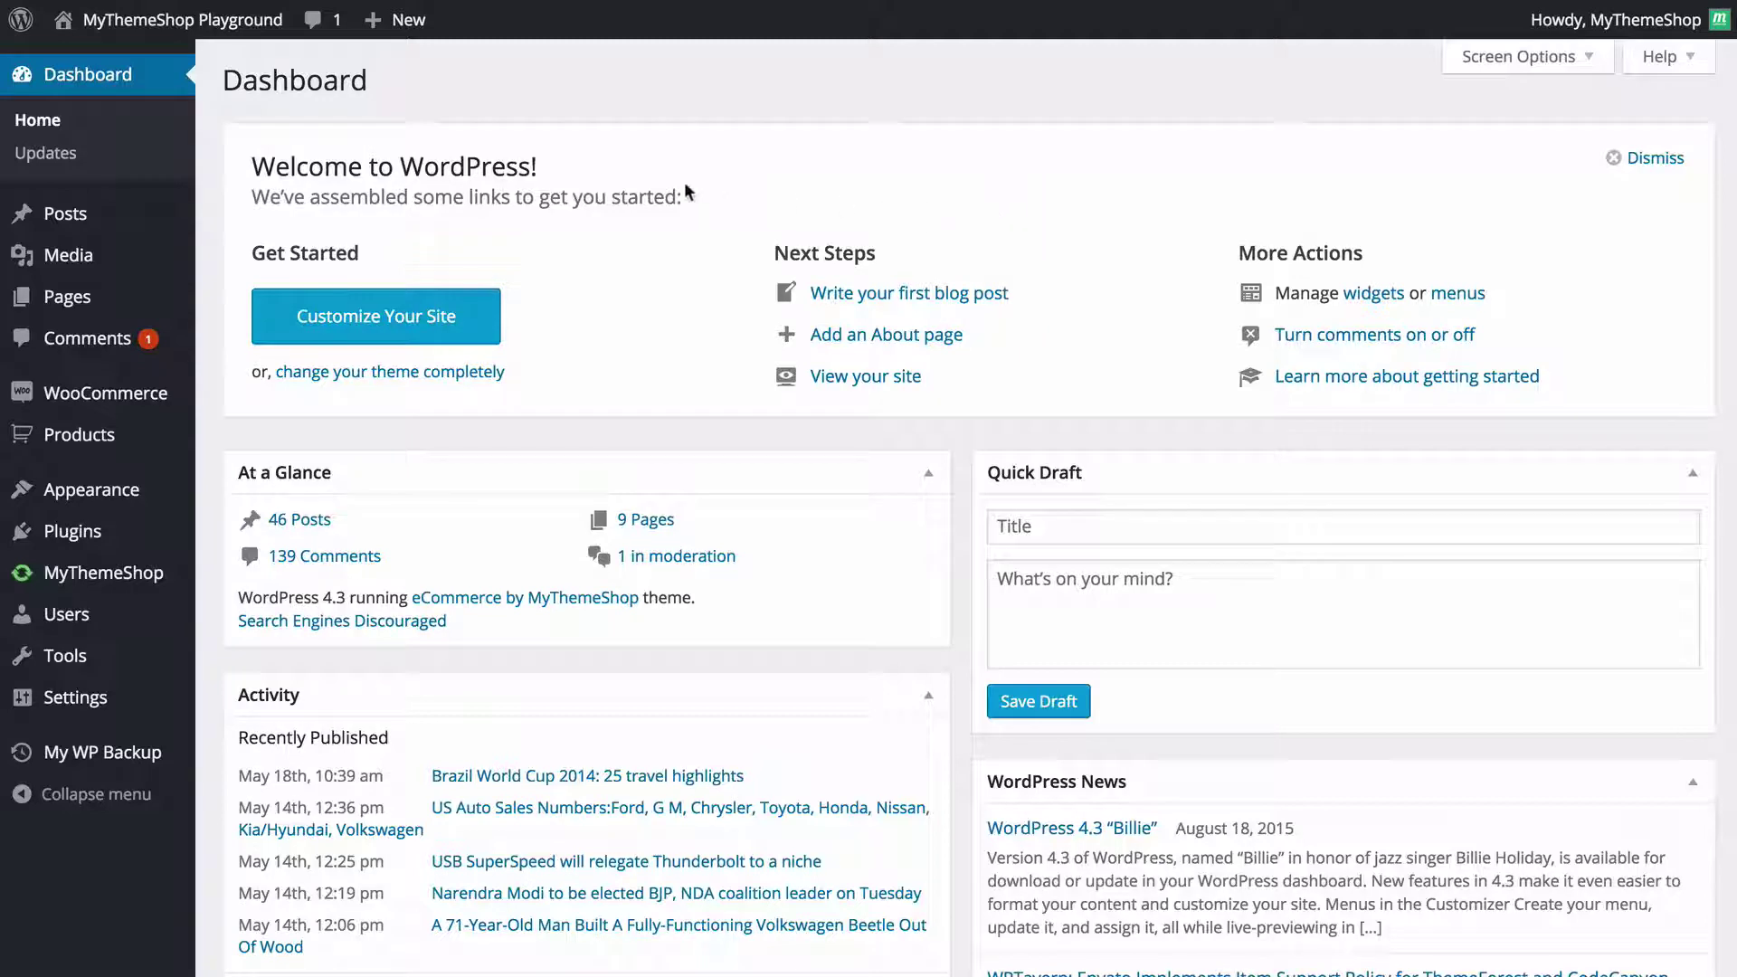
From the Dashboard, bring up the Posts menu in the admin sidebar
mouse_move(101, 233)
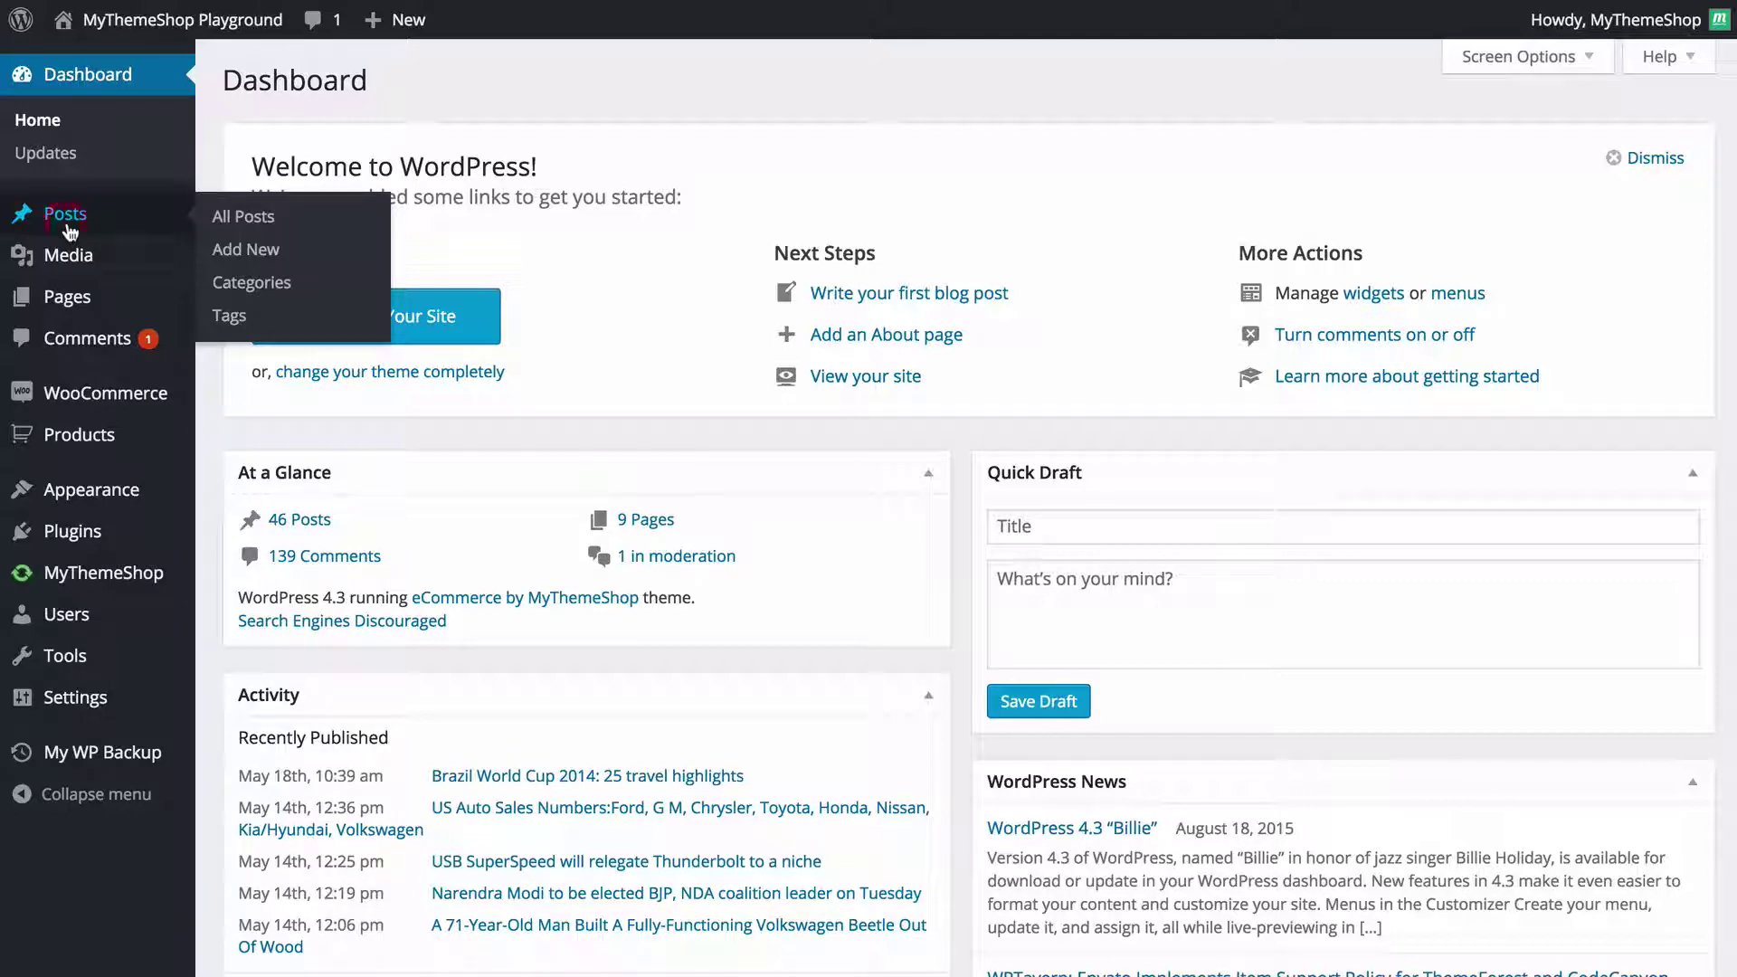
Edit the 'US Auto Sales Numbers' post and add a blank paragraph after 'laboriosam.'
click(69, 229)
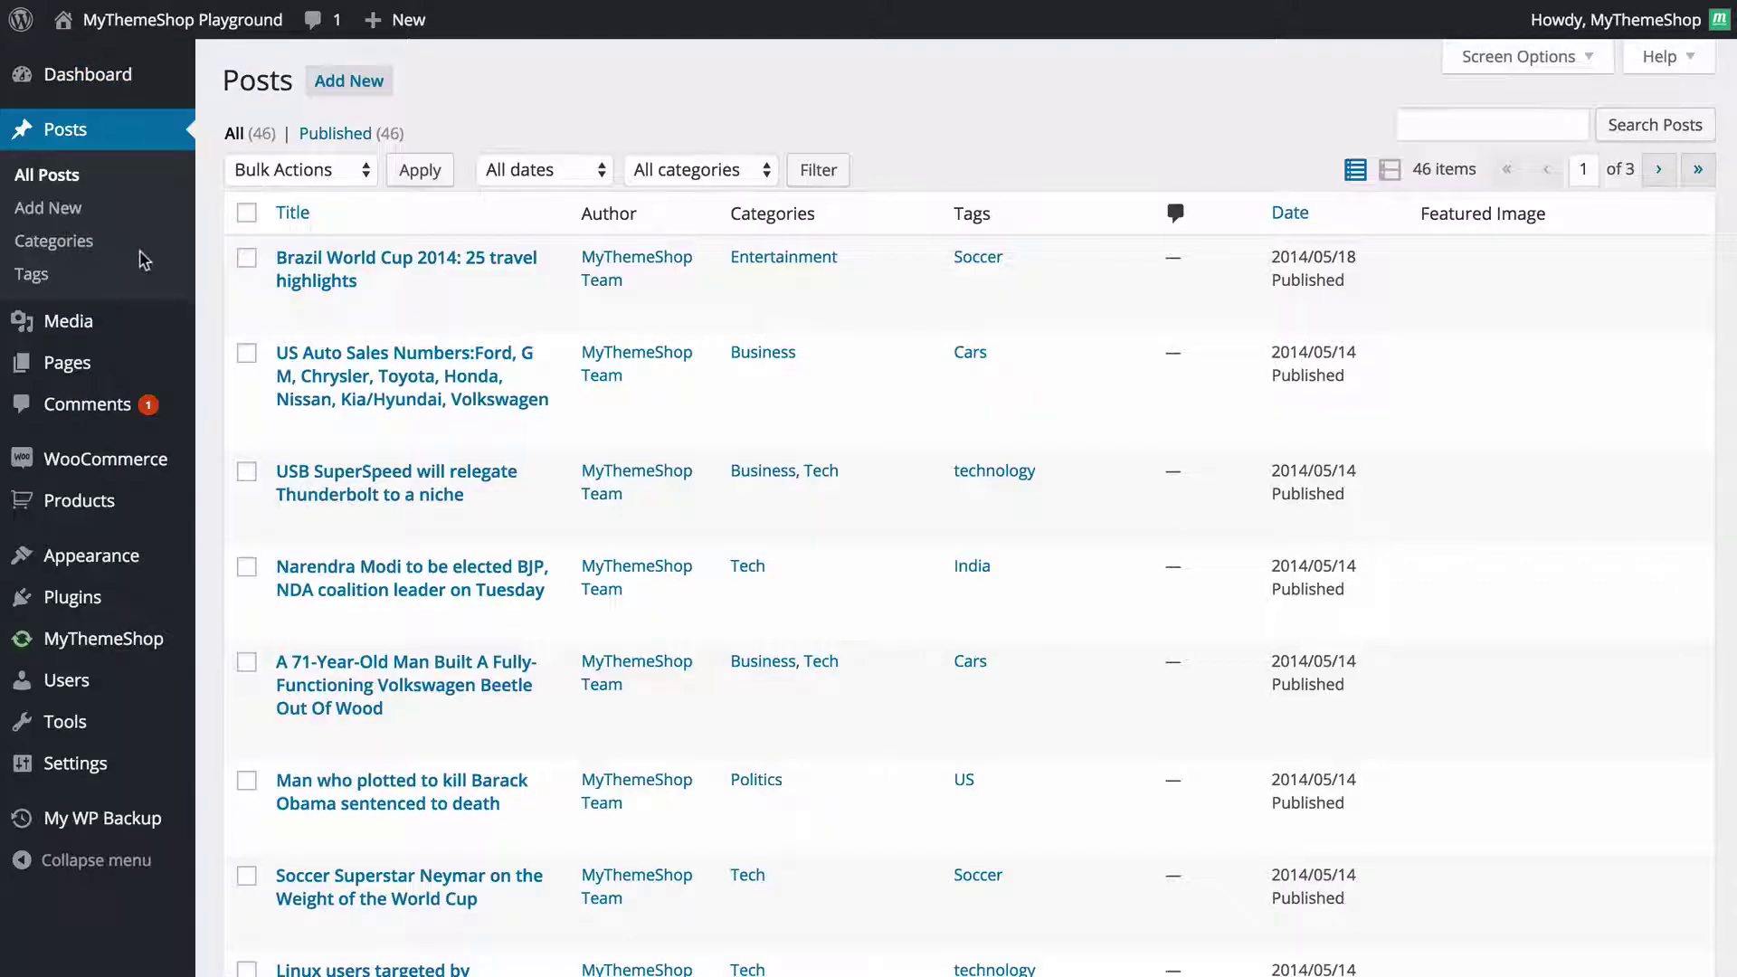
click(335, 362)
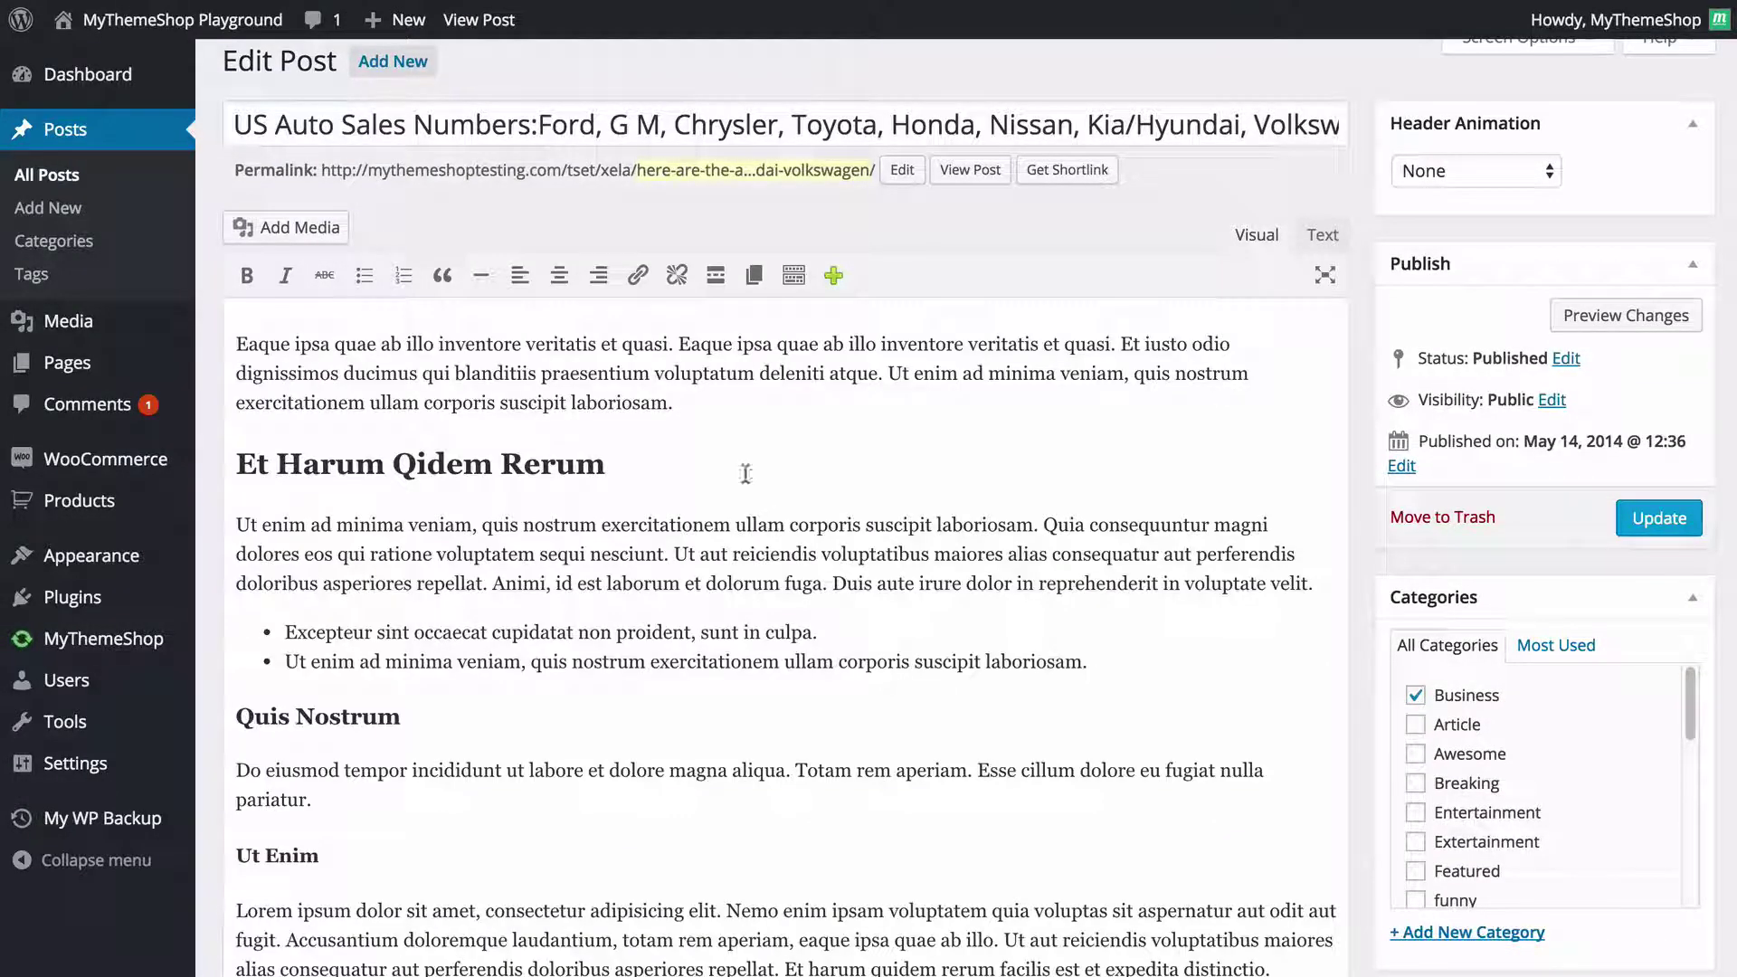
click(726, 404)
key(Return)
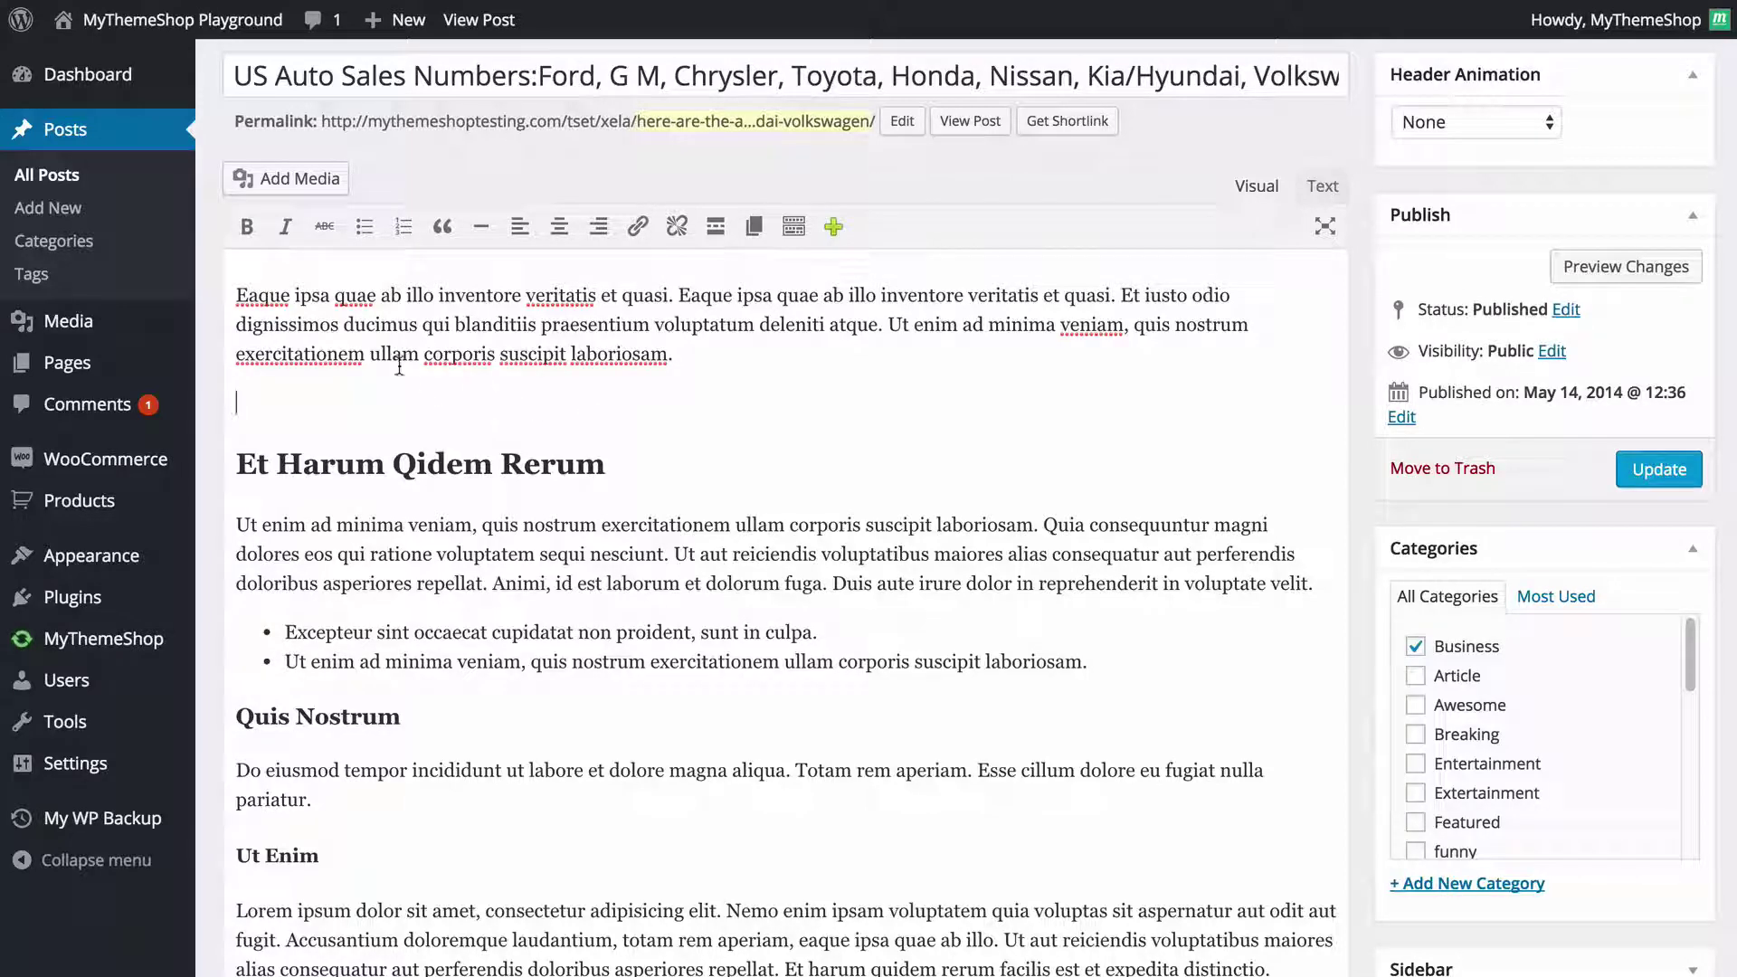
In Add Media, browse the library and upload views, then select wallpaper-2932500.jpg (1920 × 1080)
click(281, 181)
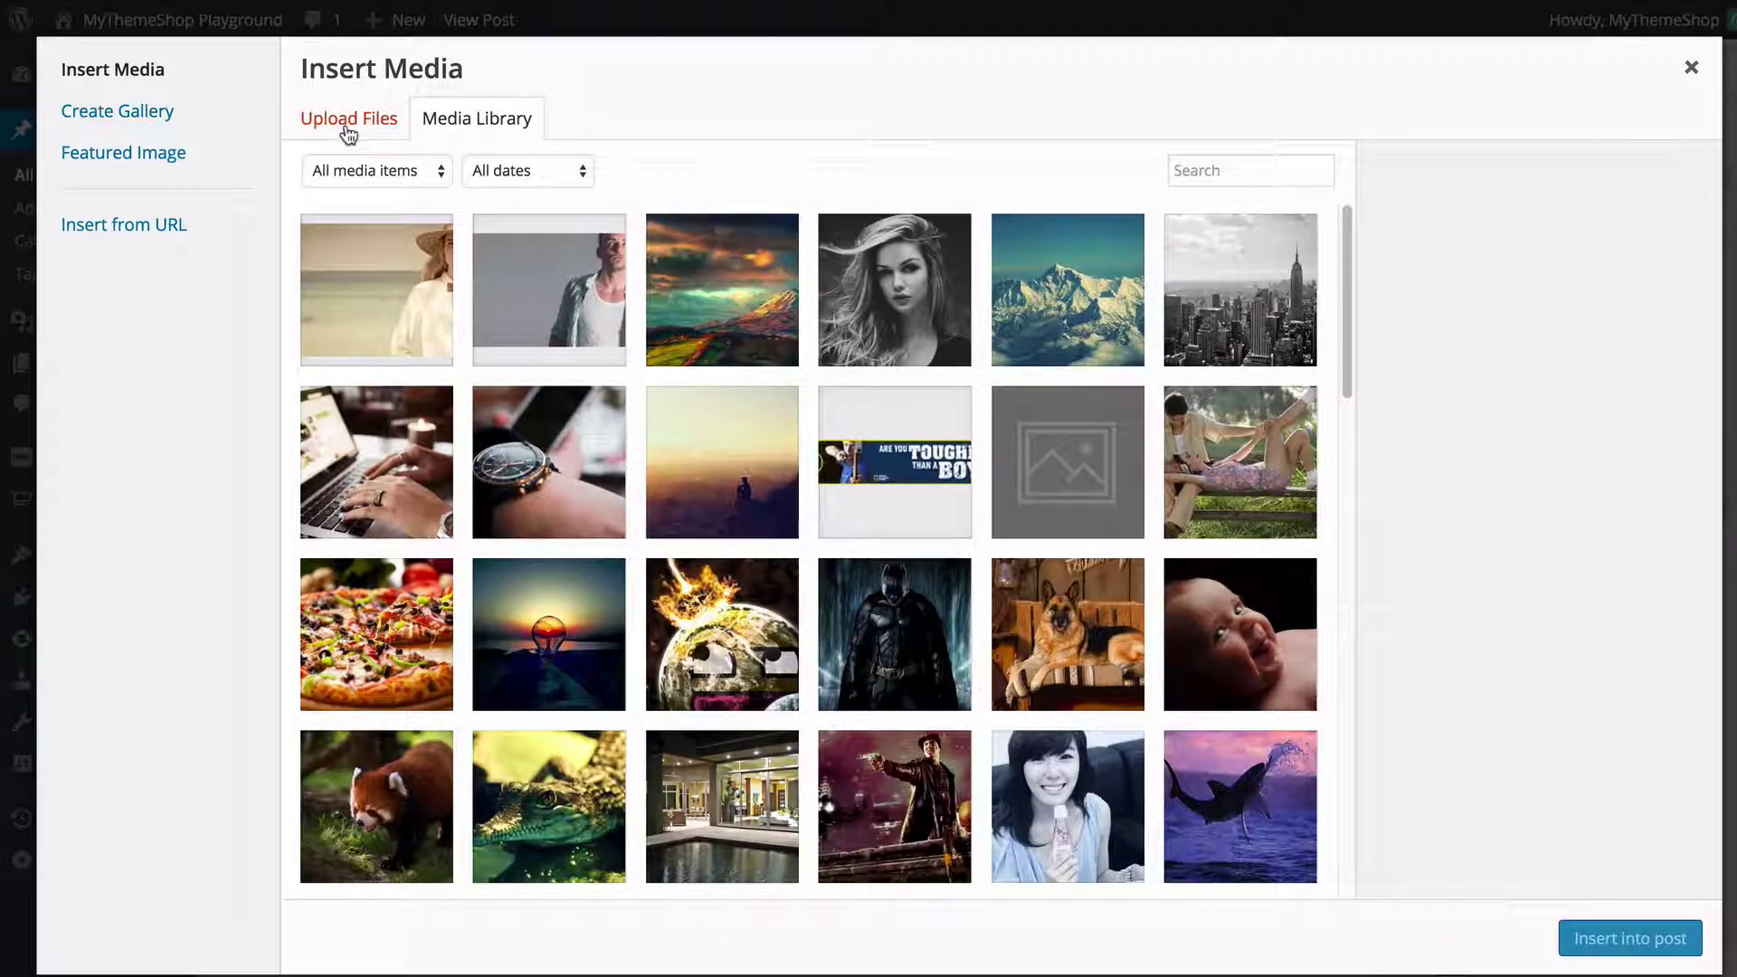
scroll(641, 636, down, 6)
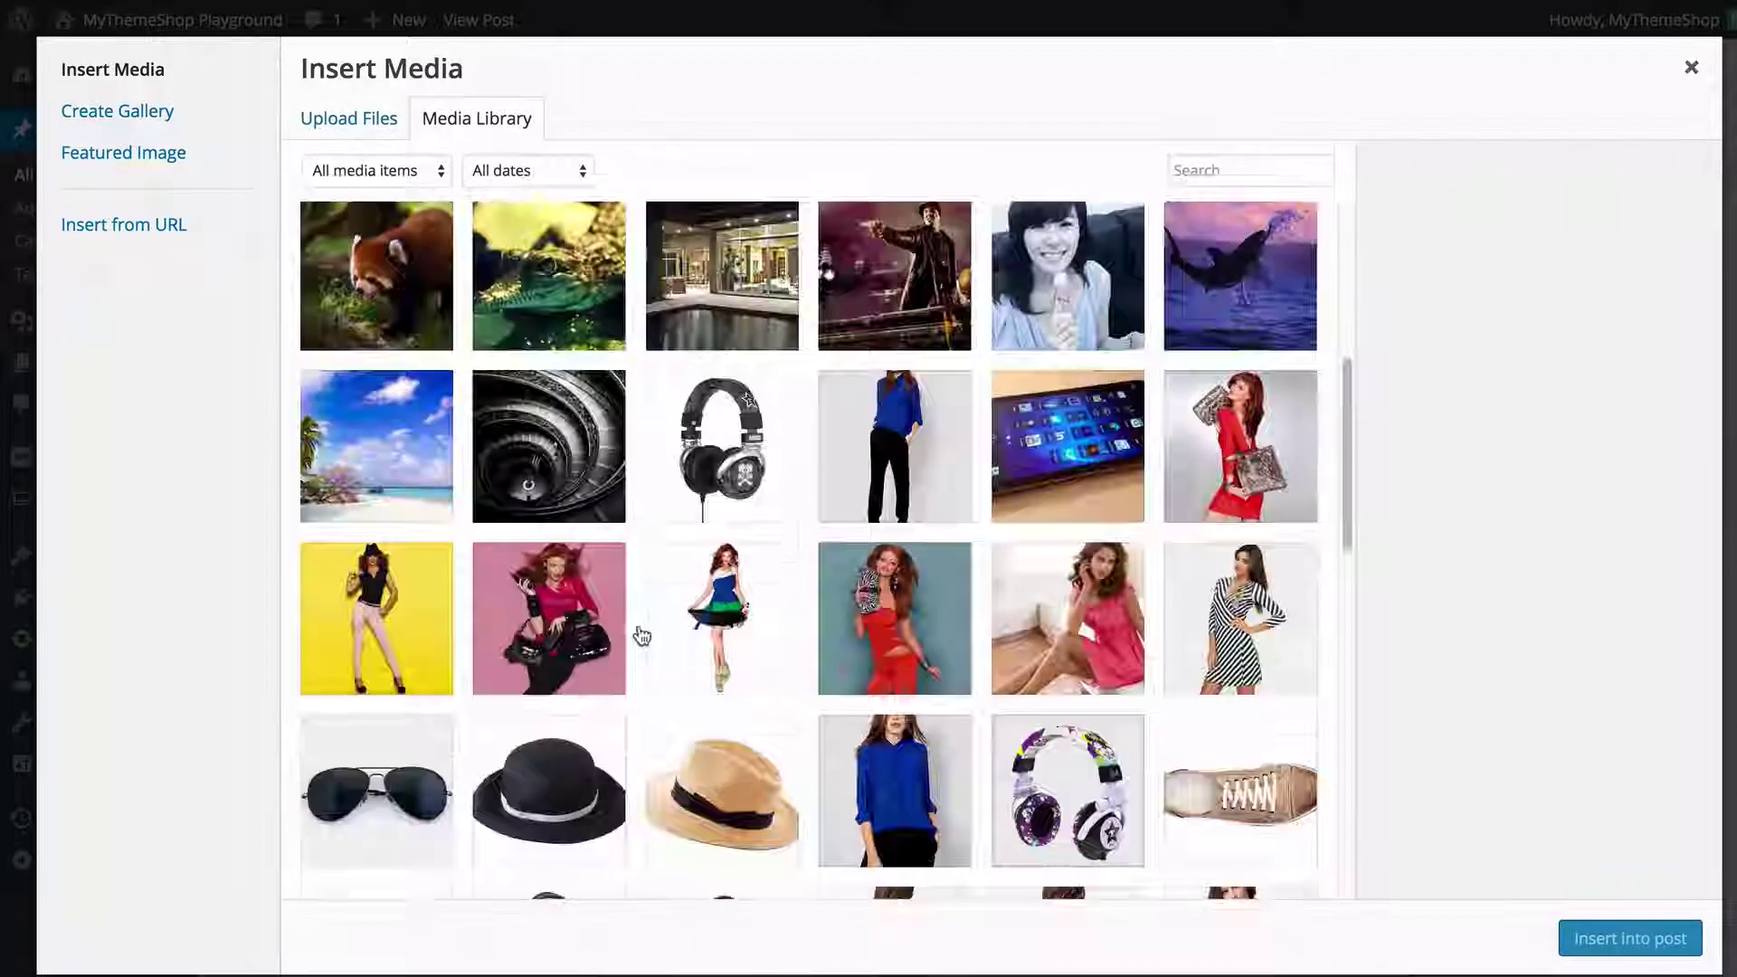
scroll(641, 636, down, 15)
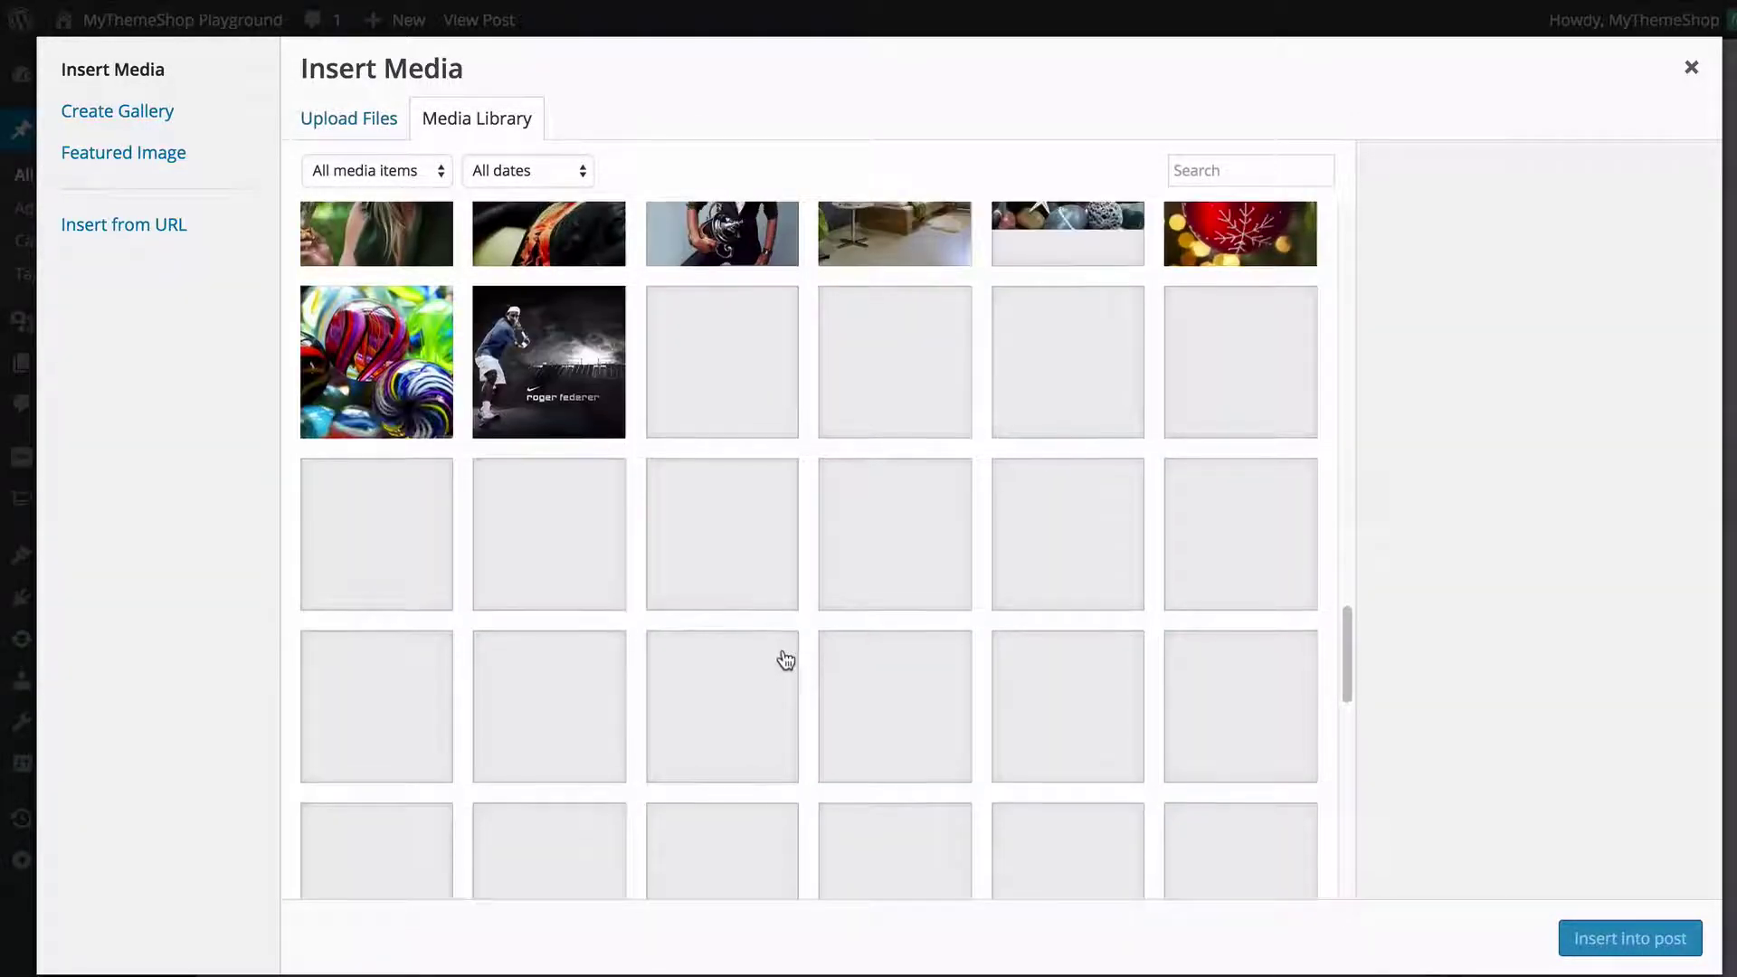
scroll(784, 660, up, 6)
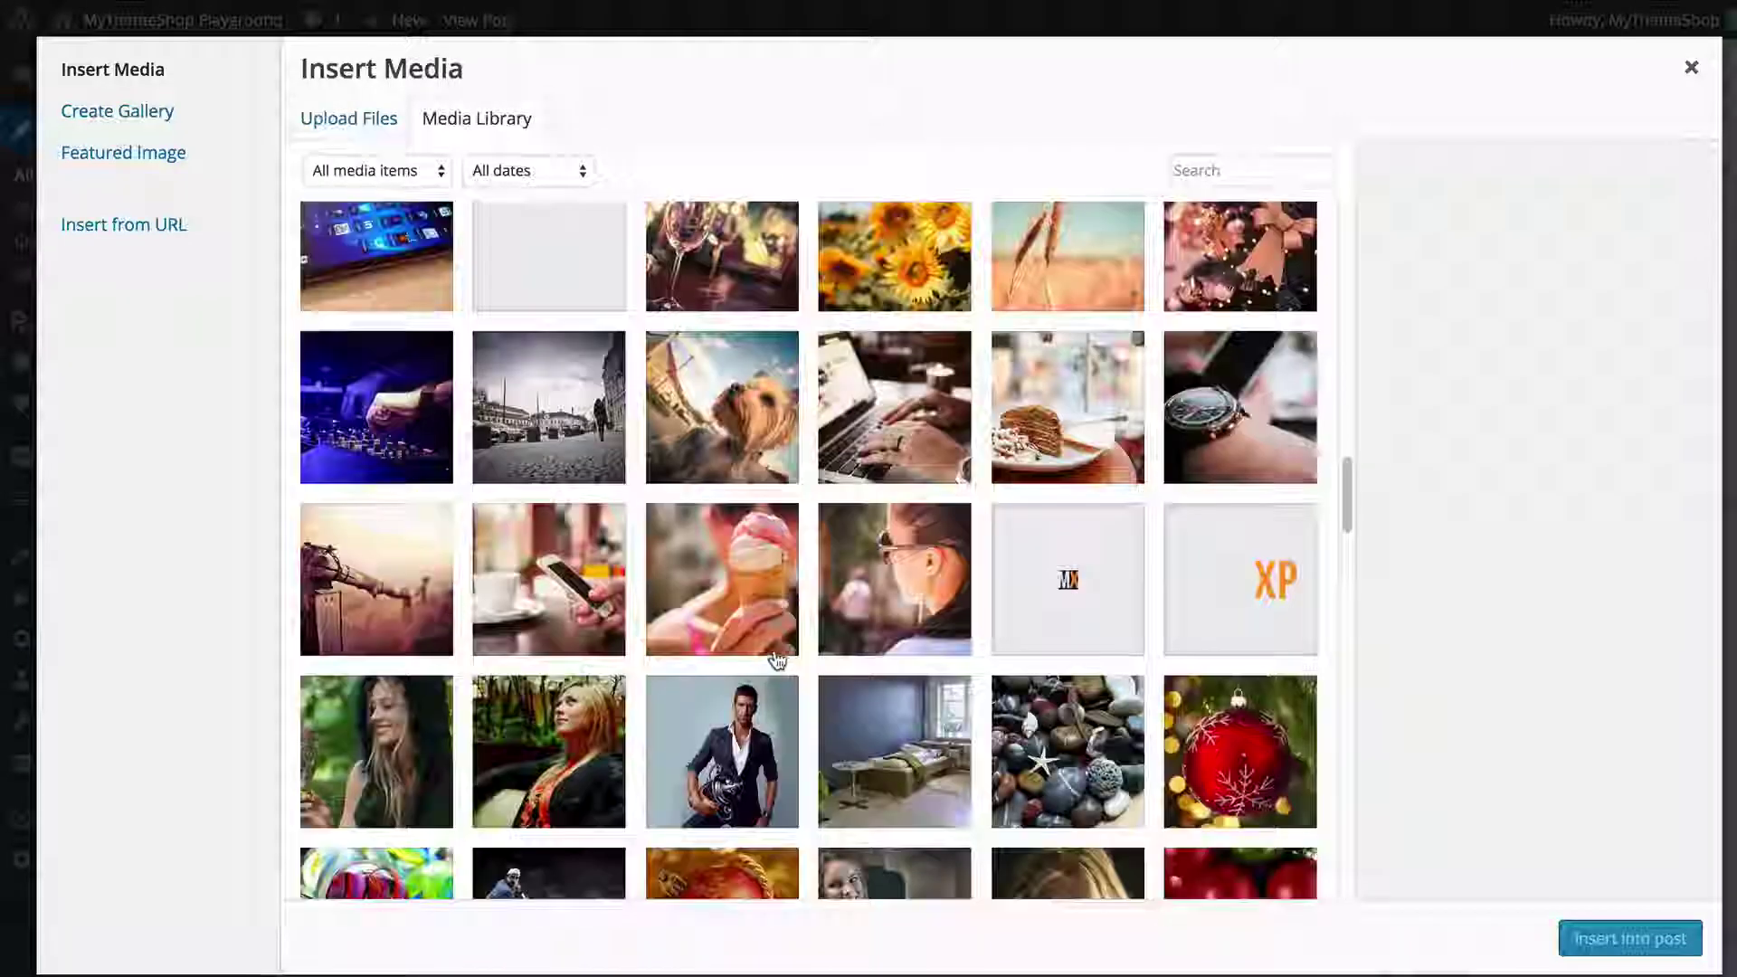
scroll(776, 659, up, 15)
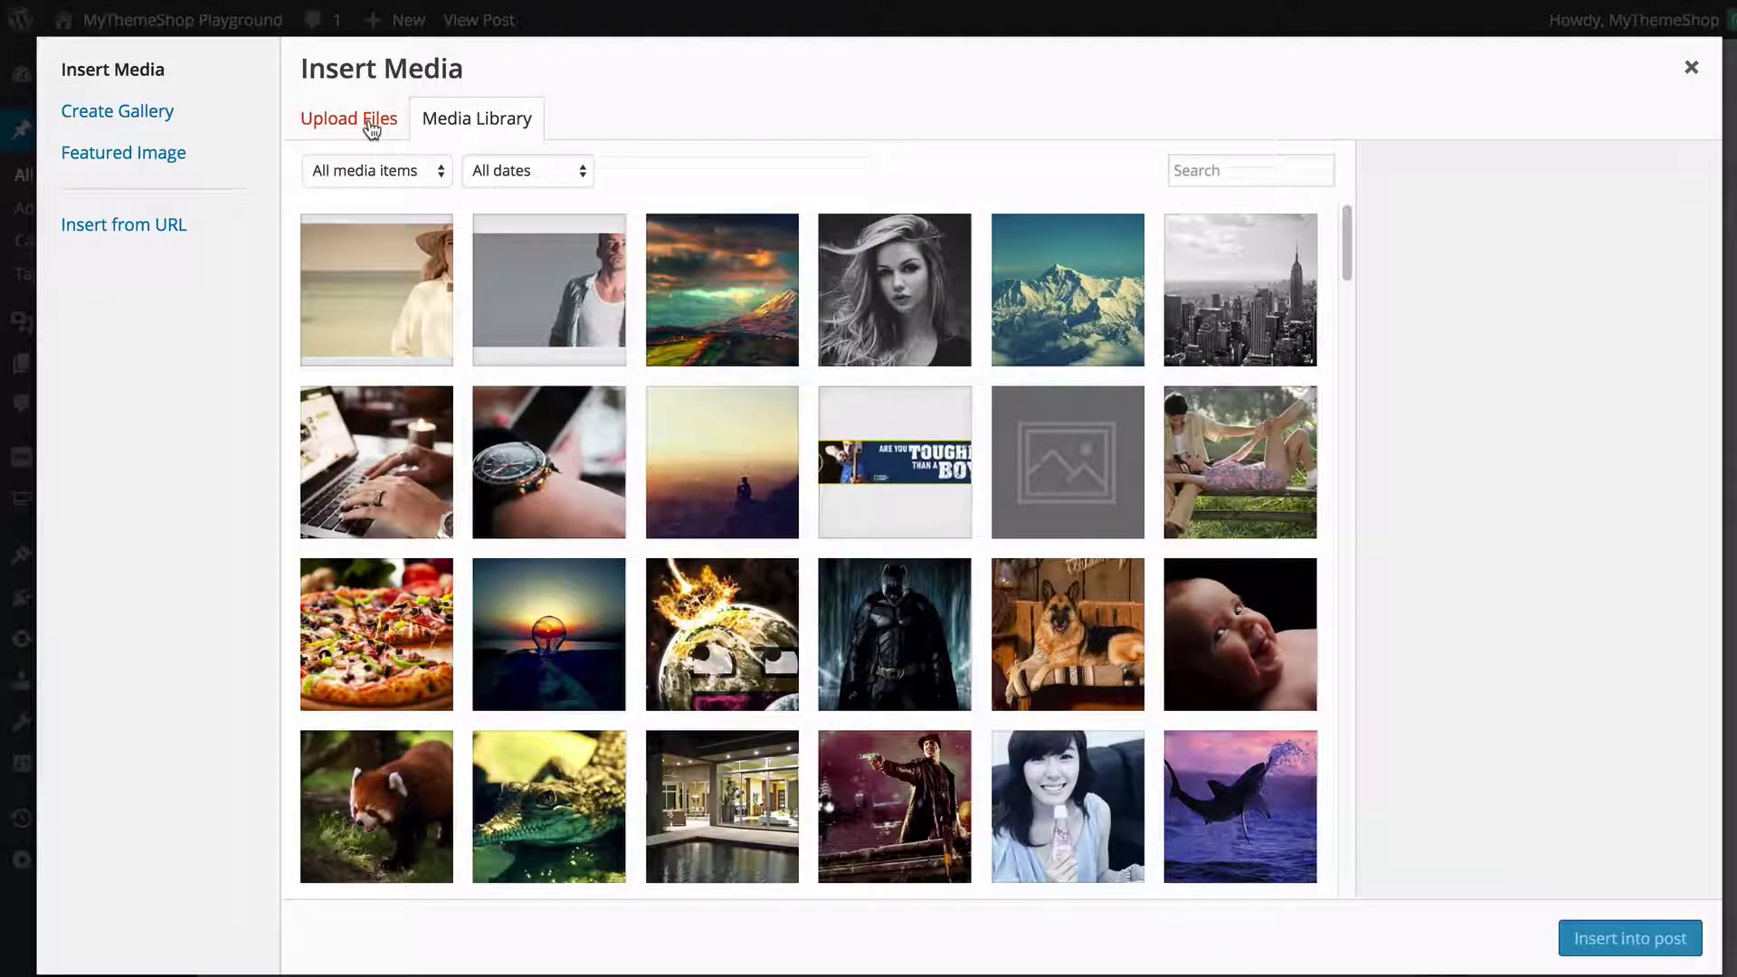
click(371, 126)
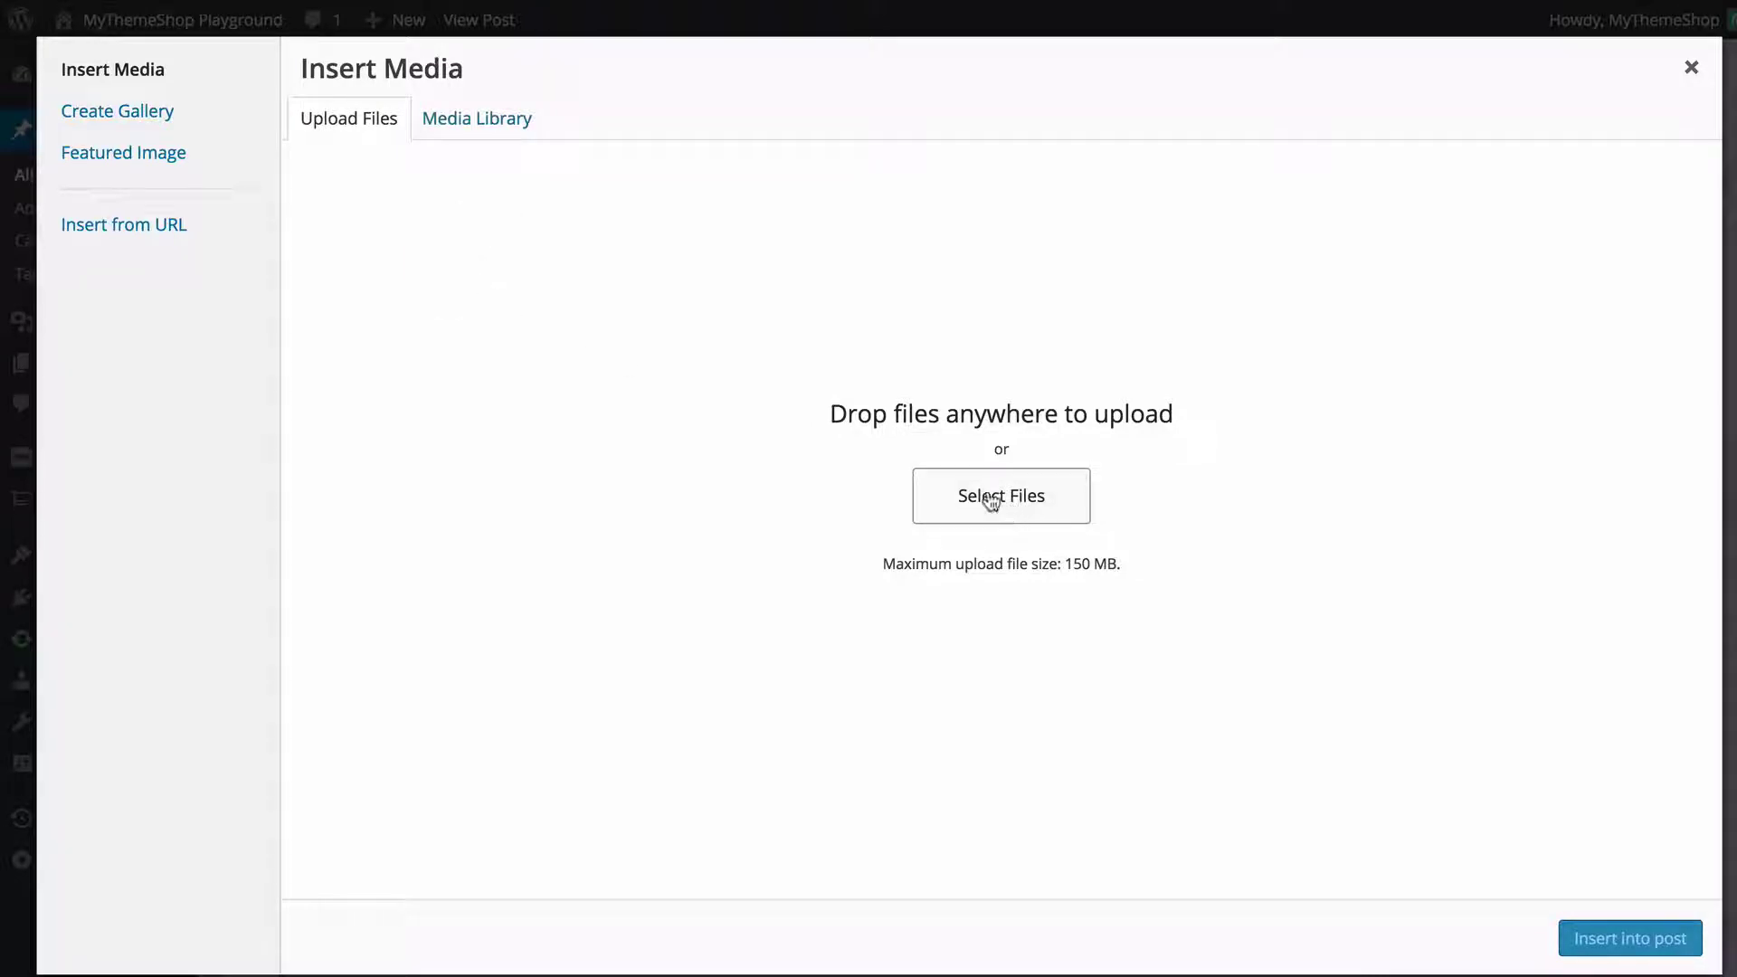
drag(825, 413, 1228, 416)
click(1229, 416)
click(494, 127)
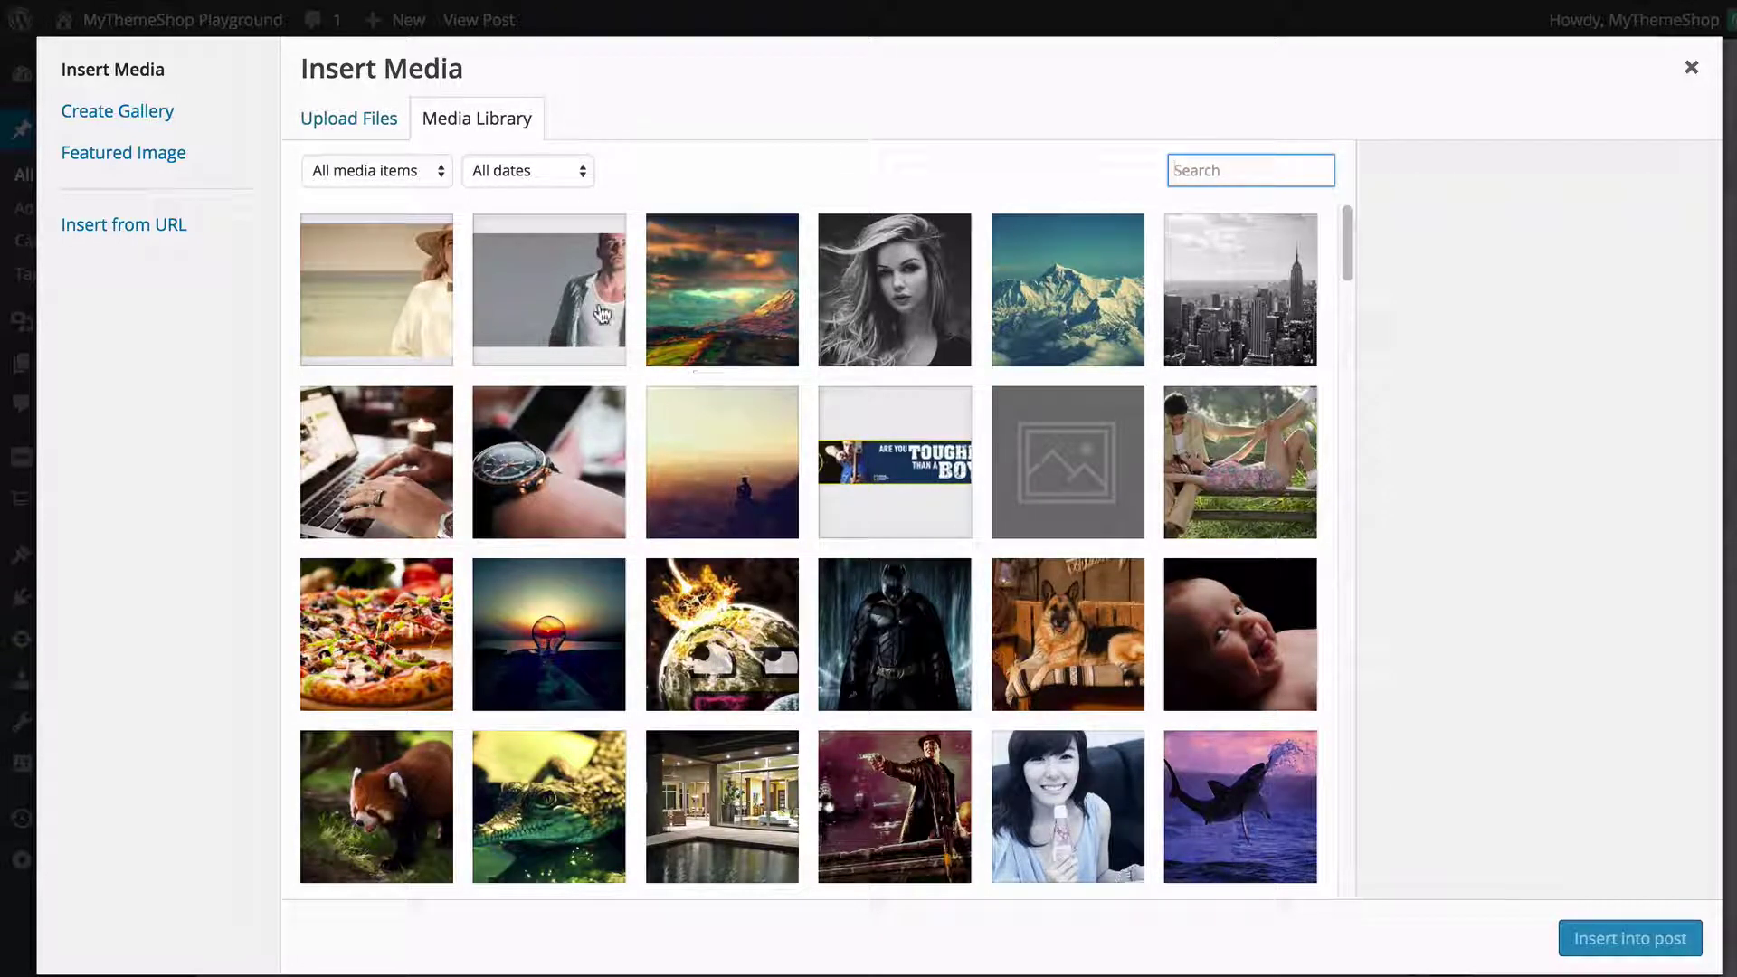
click(697, 347)
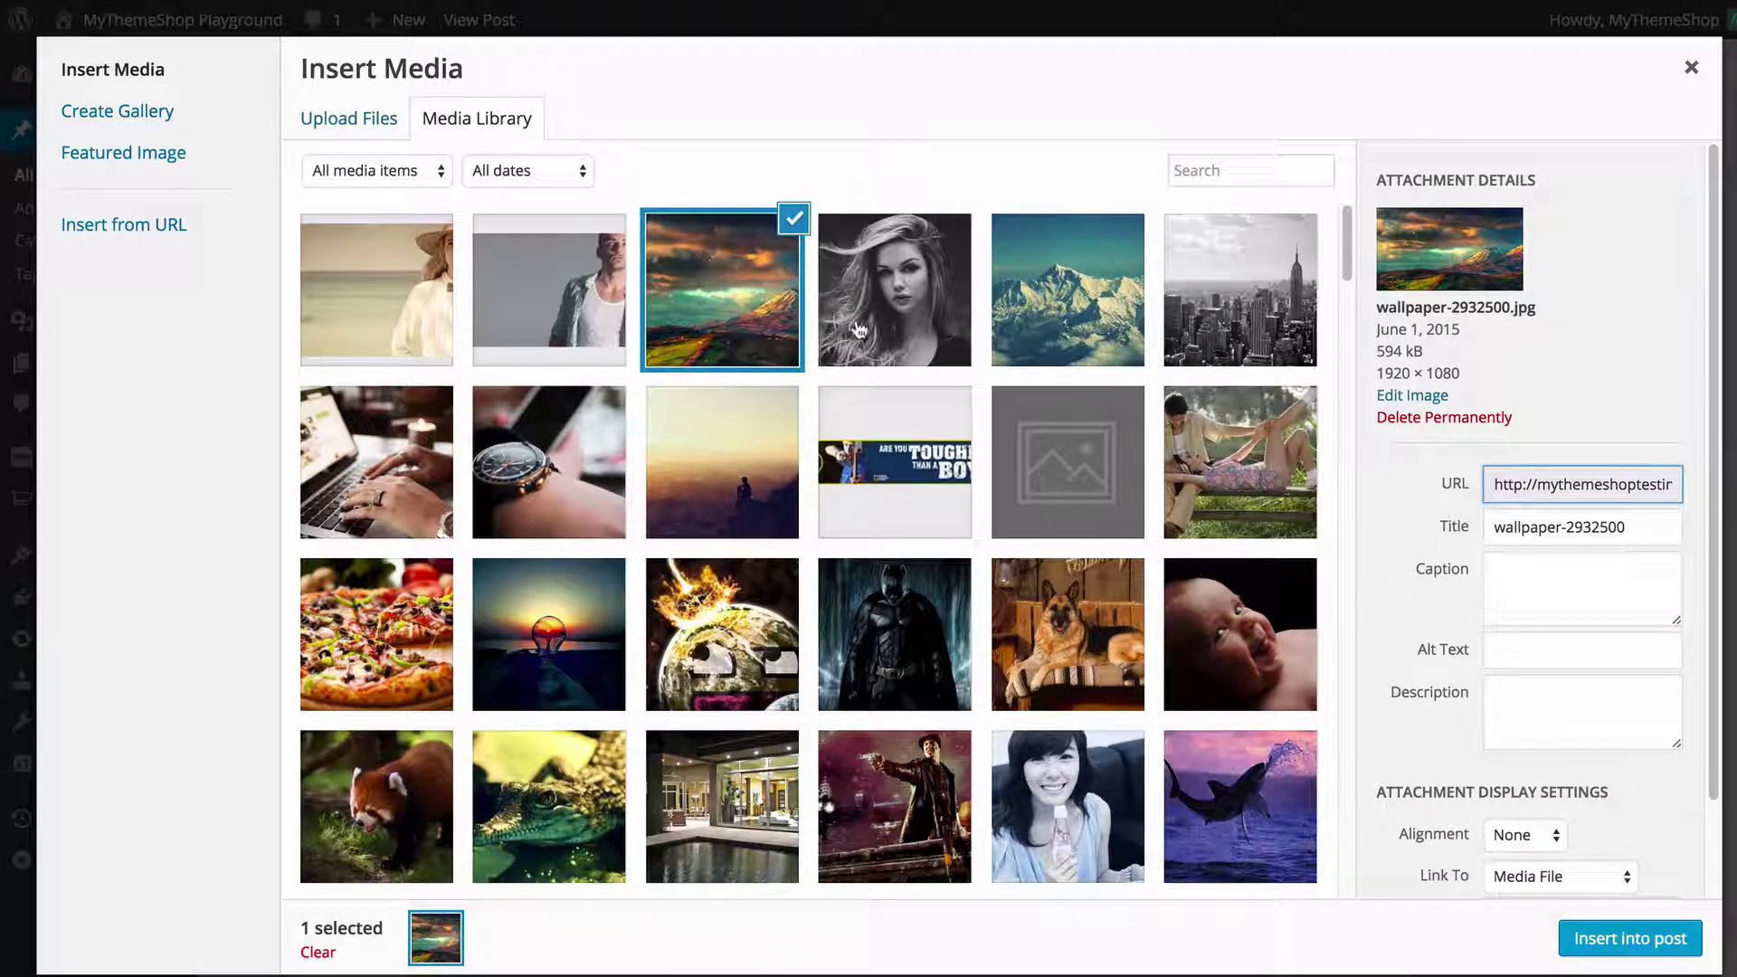
scroll(1407, 610, down, 1)
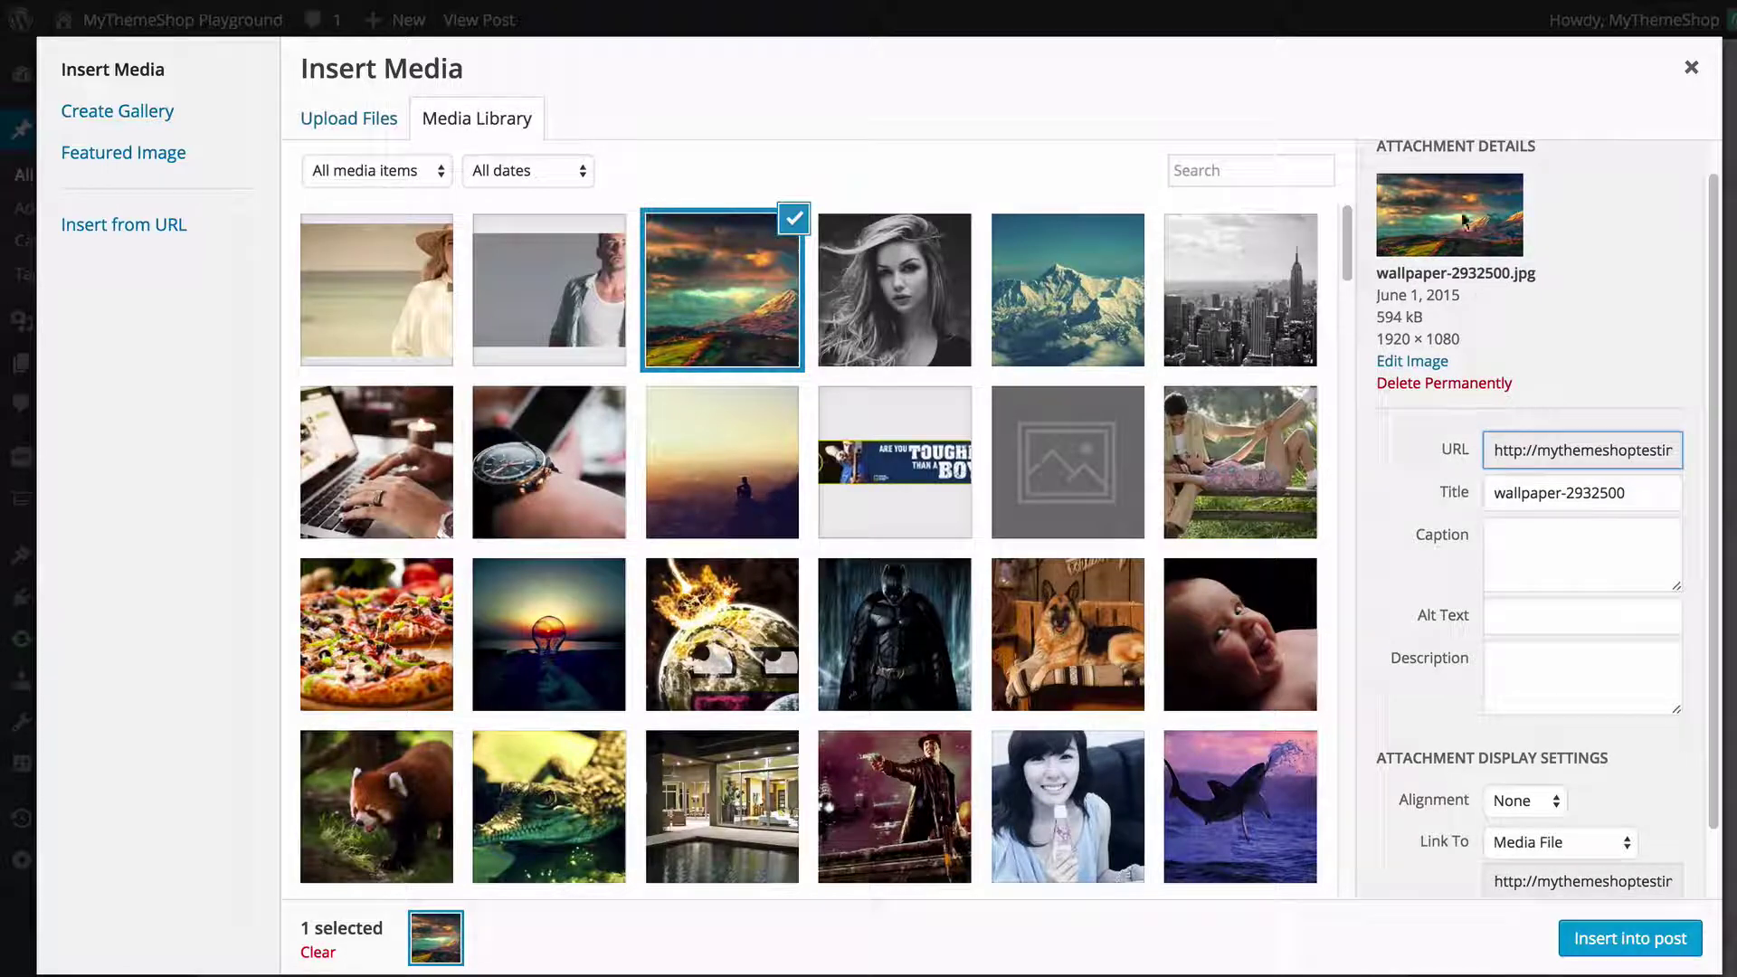
scroll(1466, 387, down, 1)
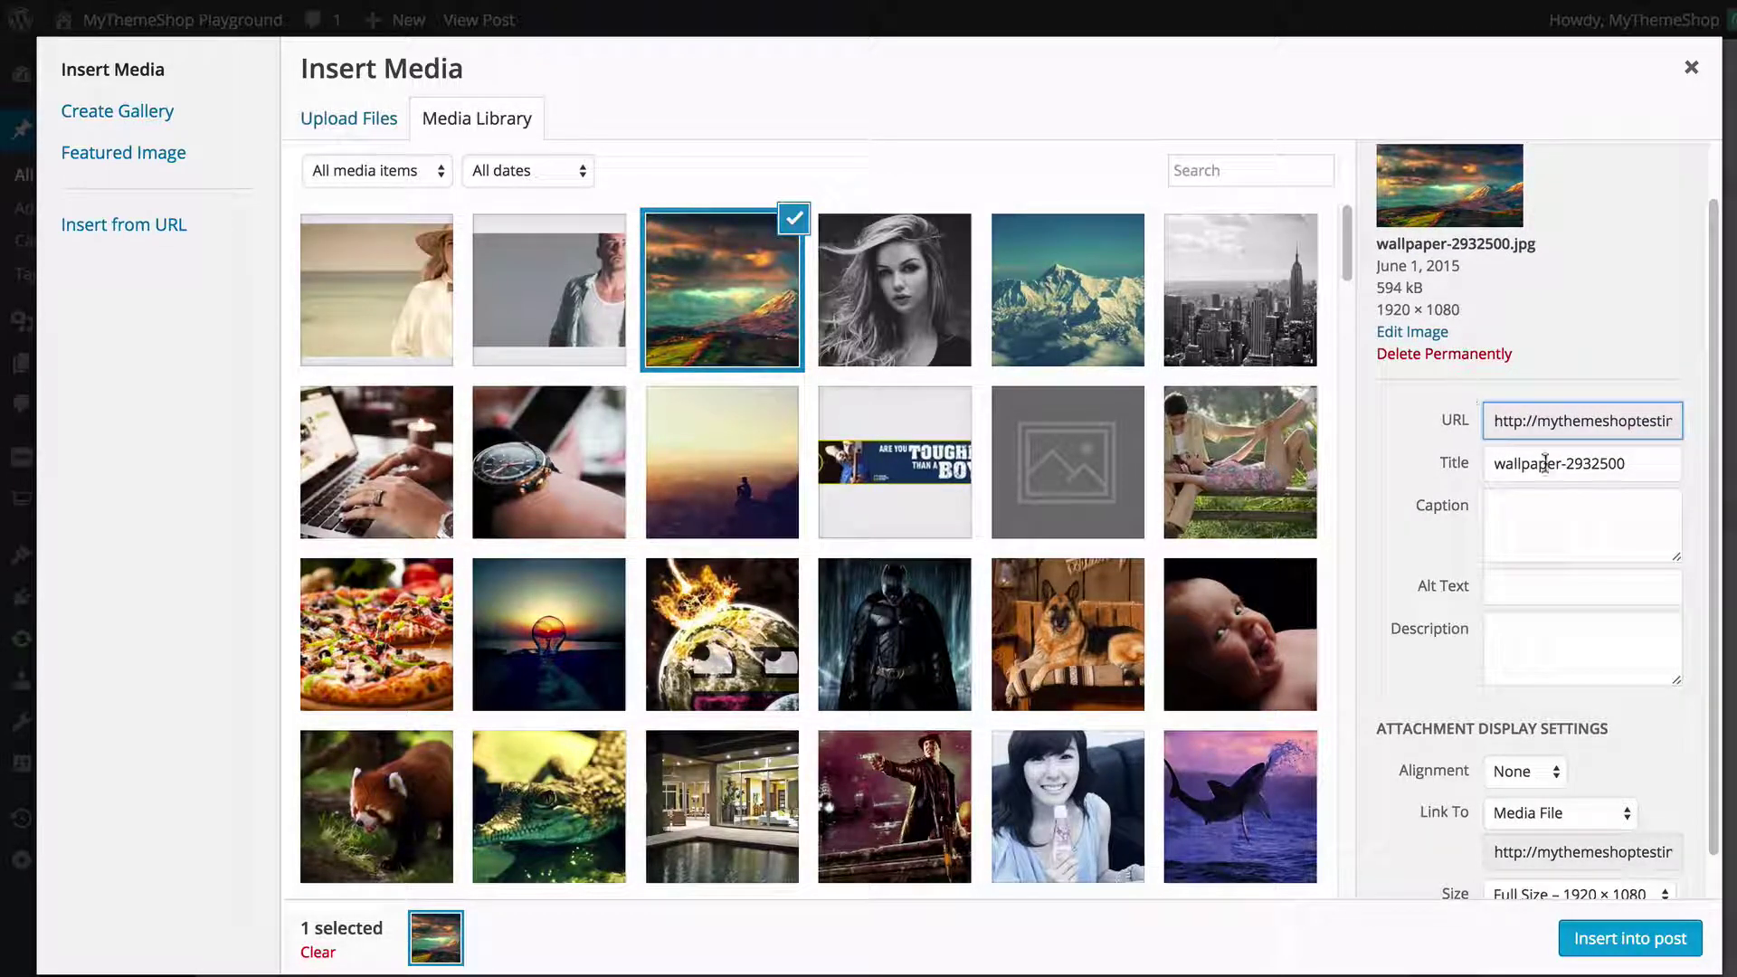
click(1528, 515)
scroll(1520, 607, down, 1)
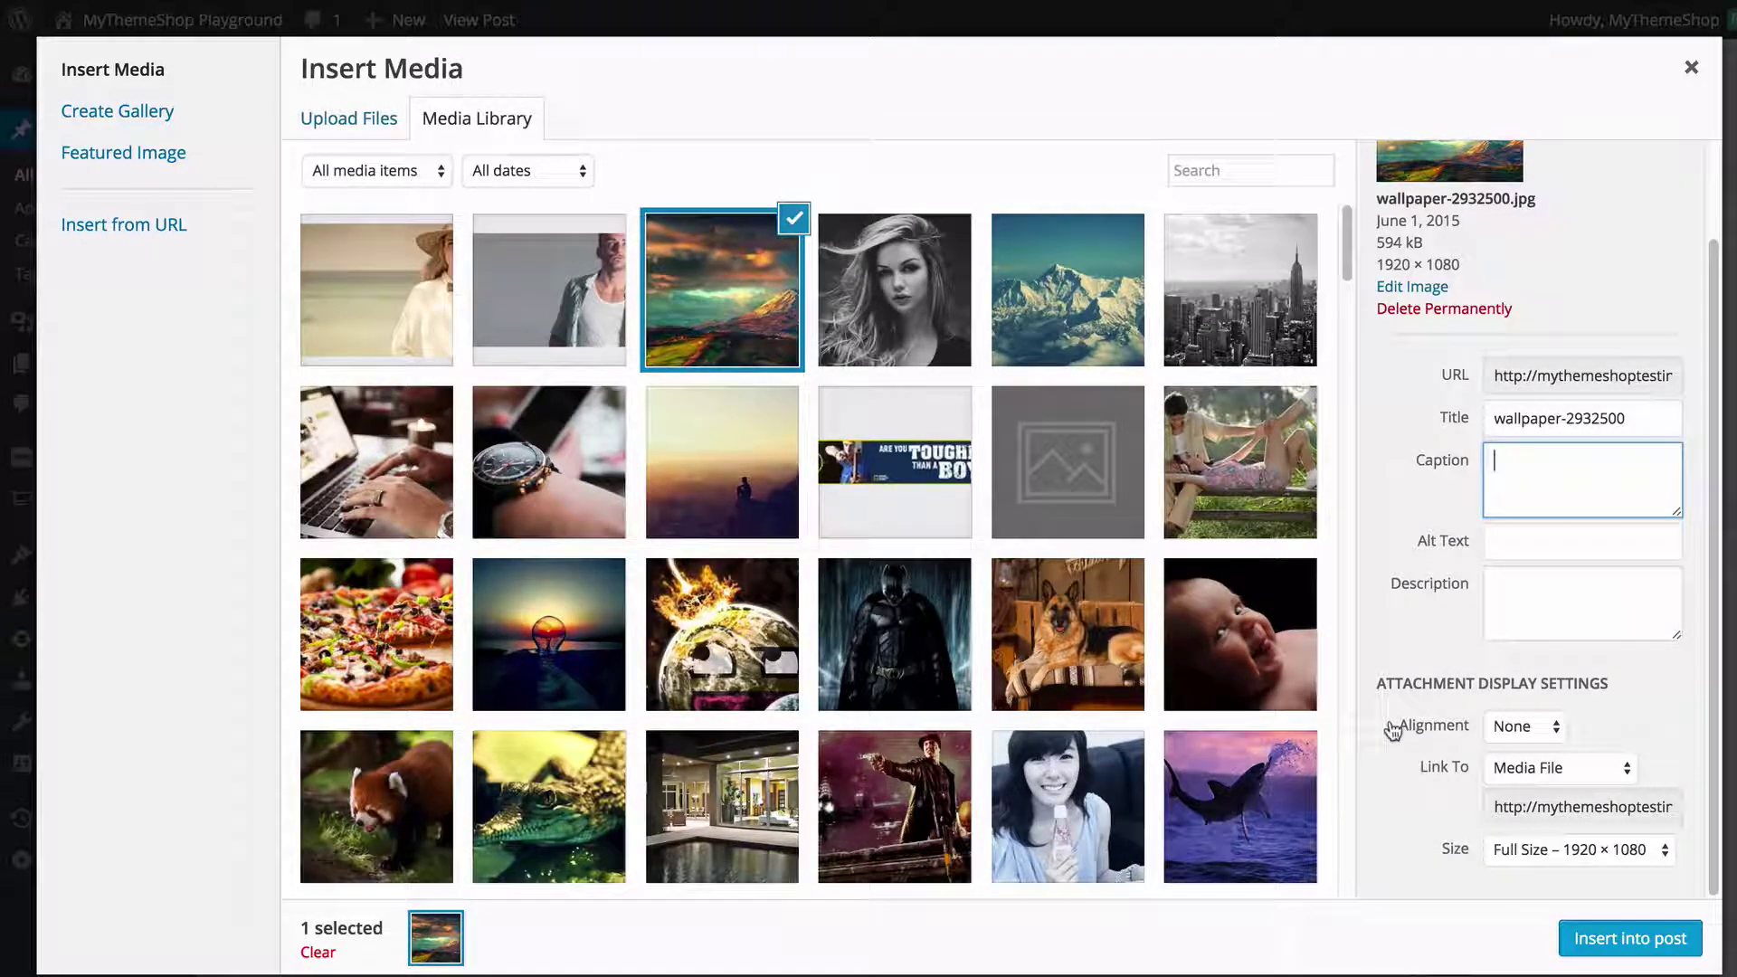
Set the wallpaper image to alignment None, link None and size Large 1024 × 576
click(1515, 733)
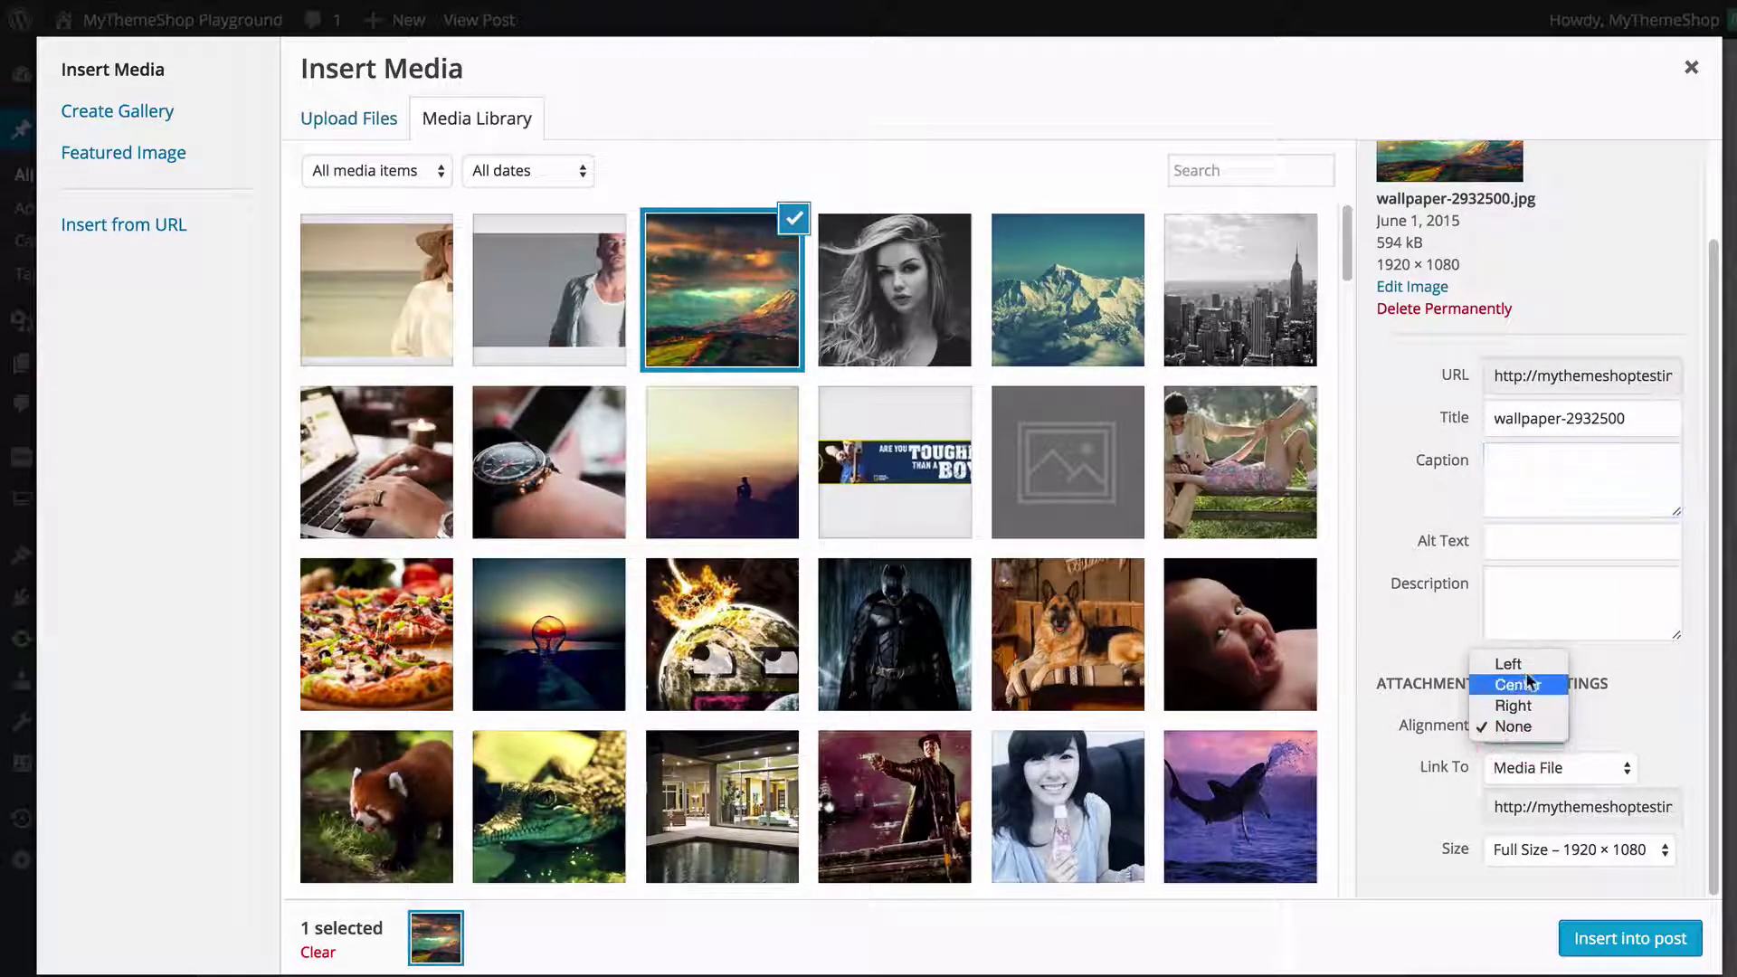
click(1535, 730)
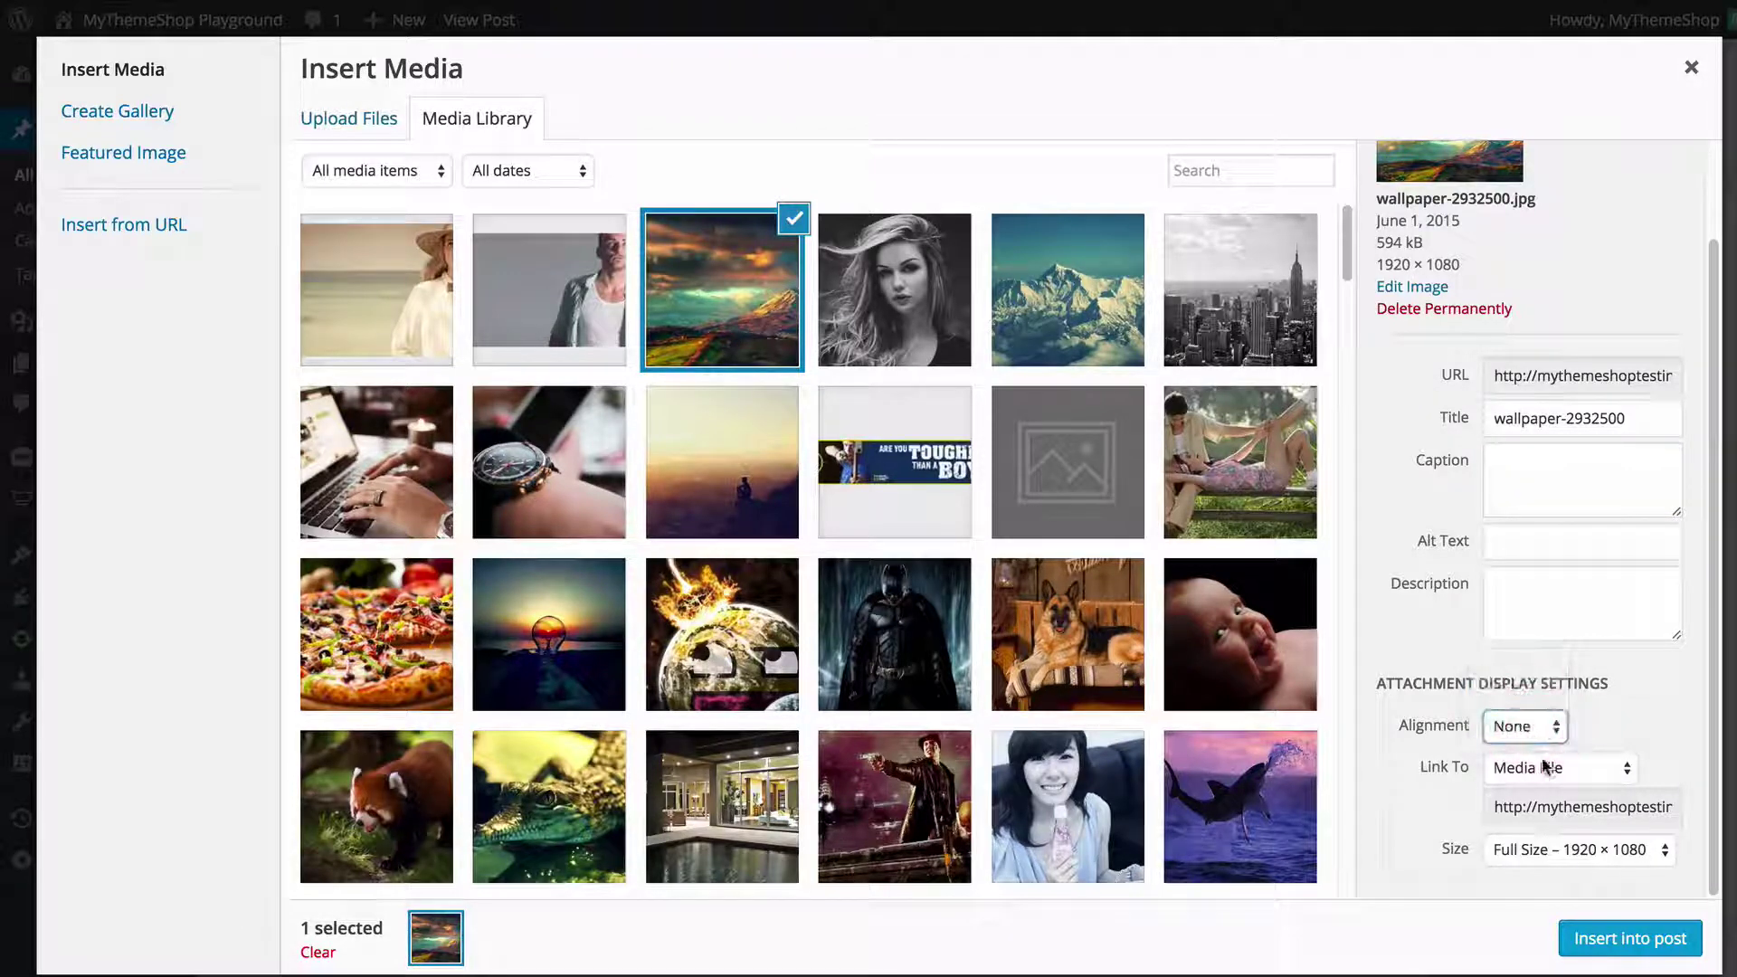
click(1536, 767)
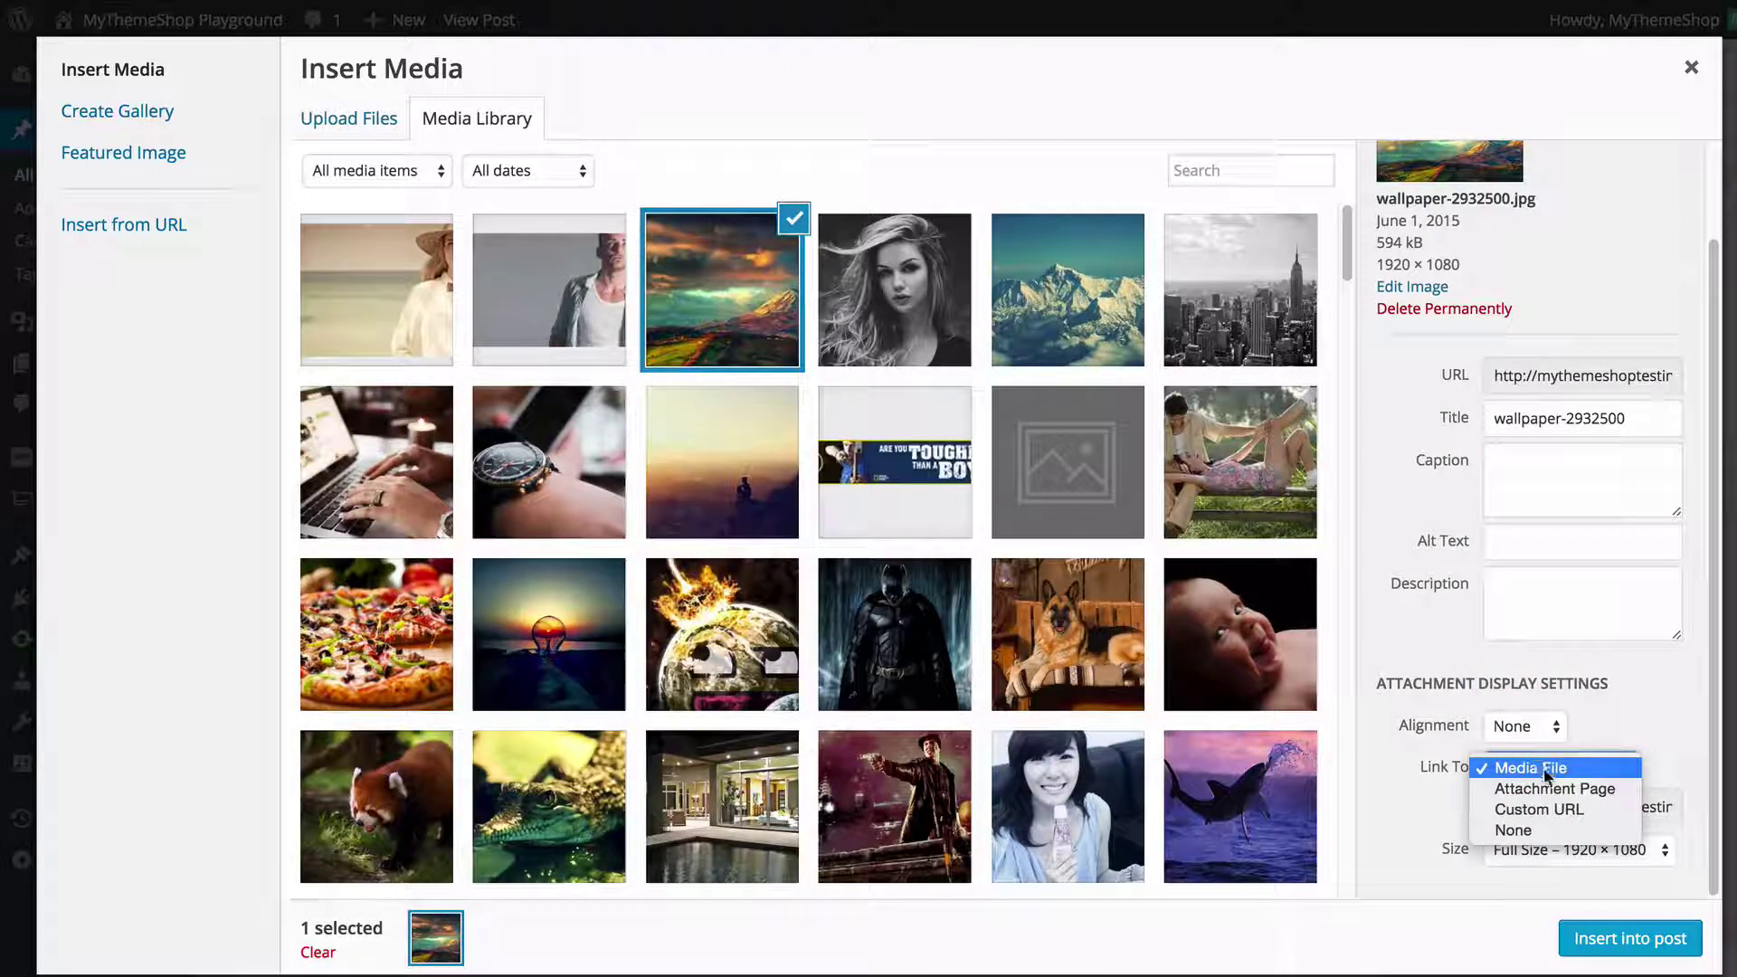
click(1549, 783)
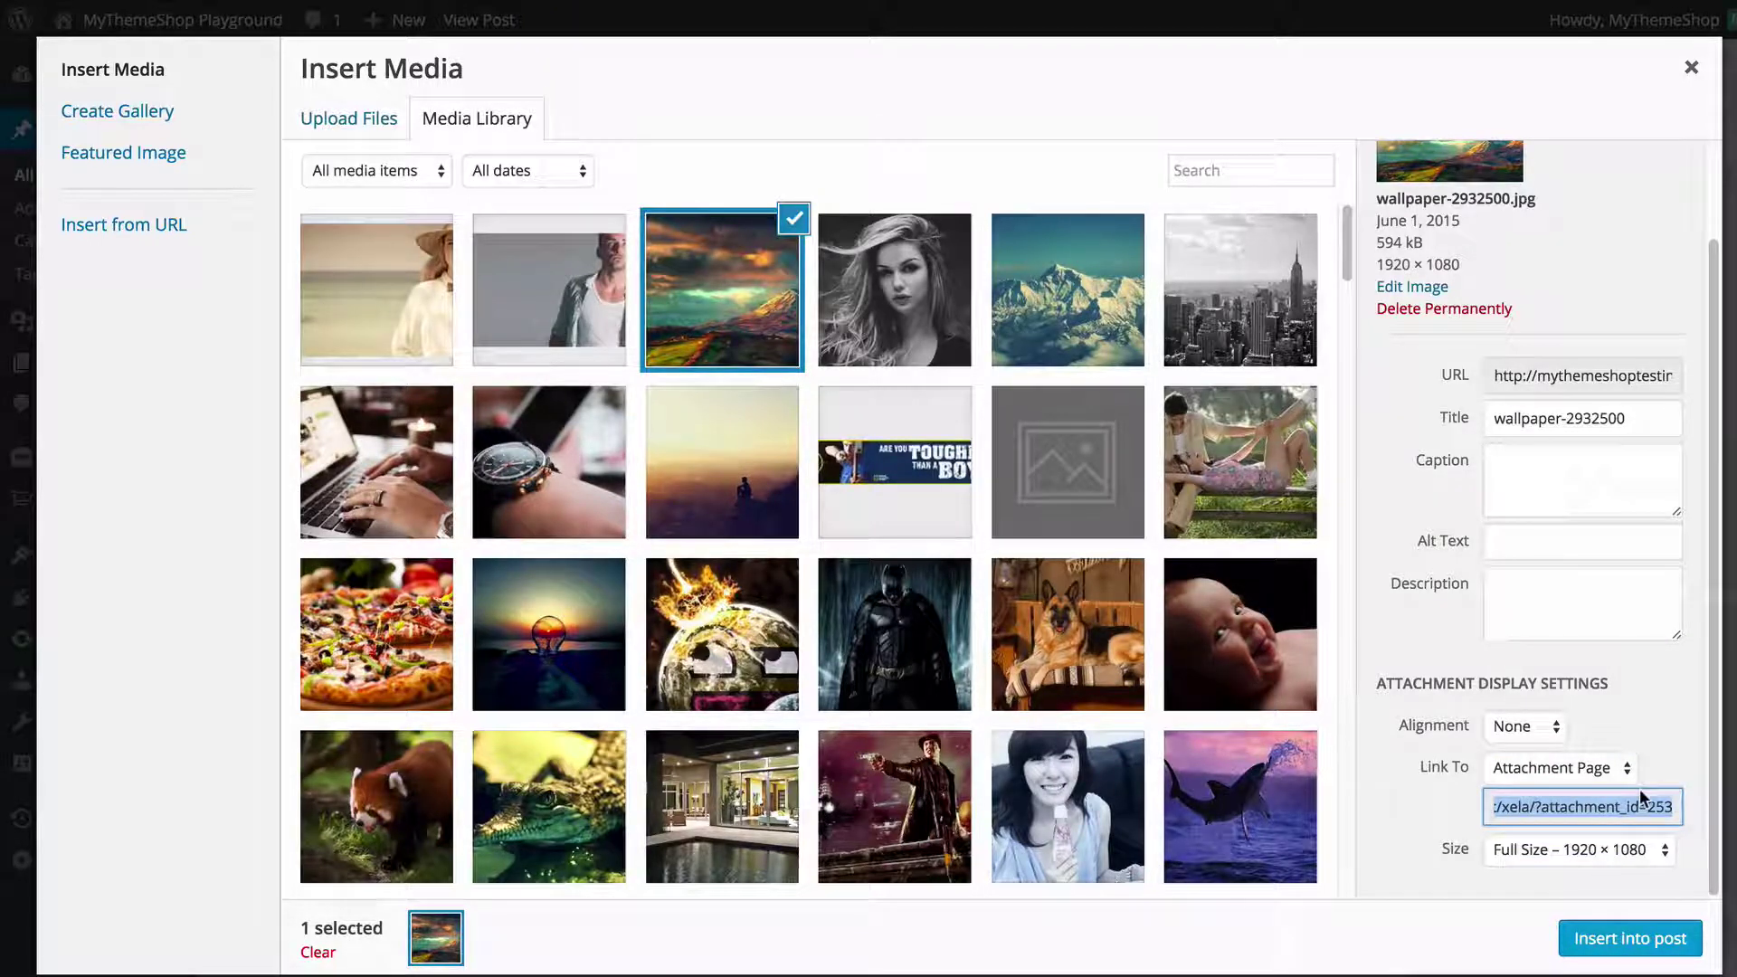
click(1595, 769)
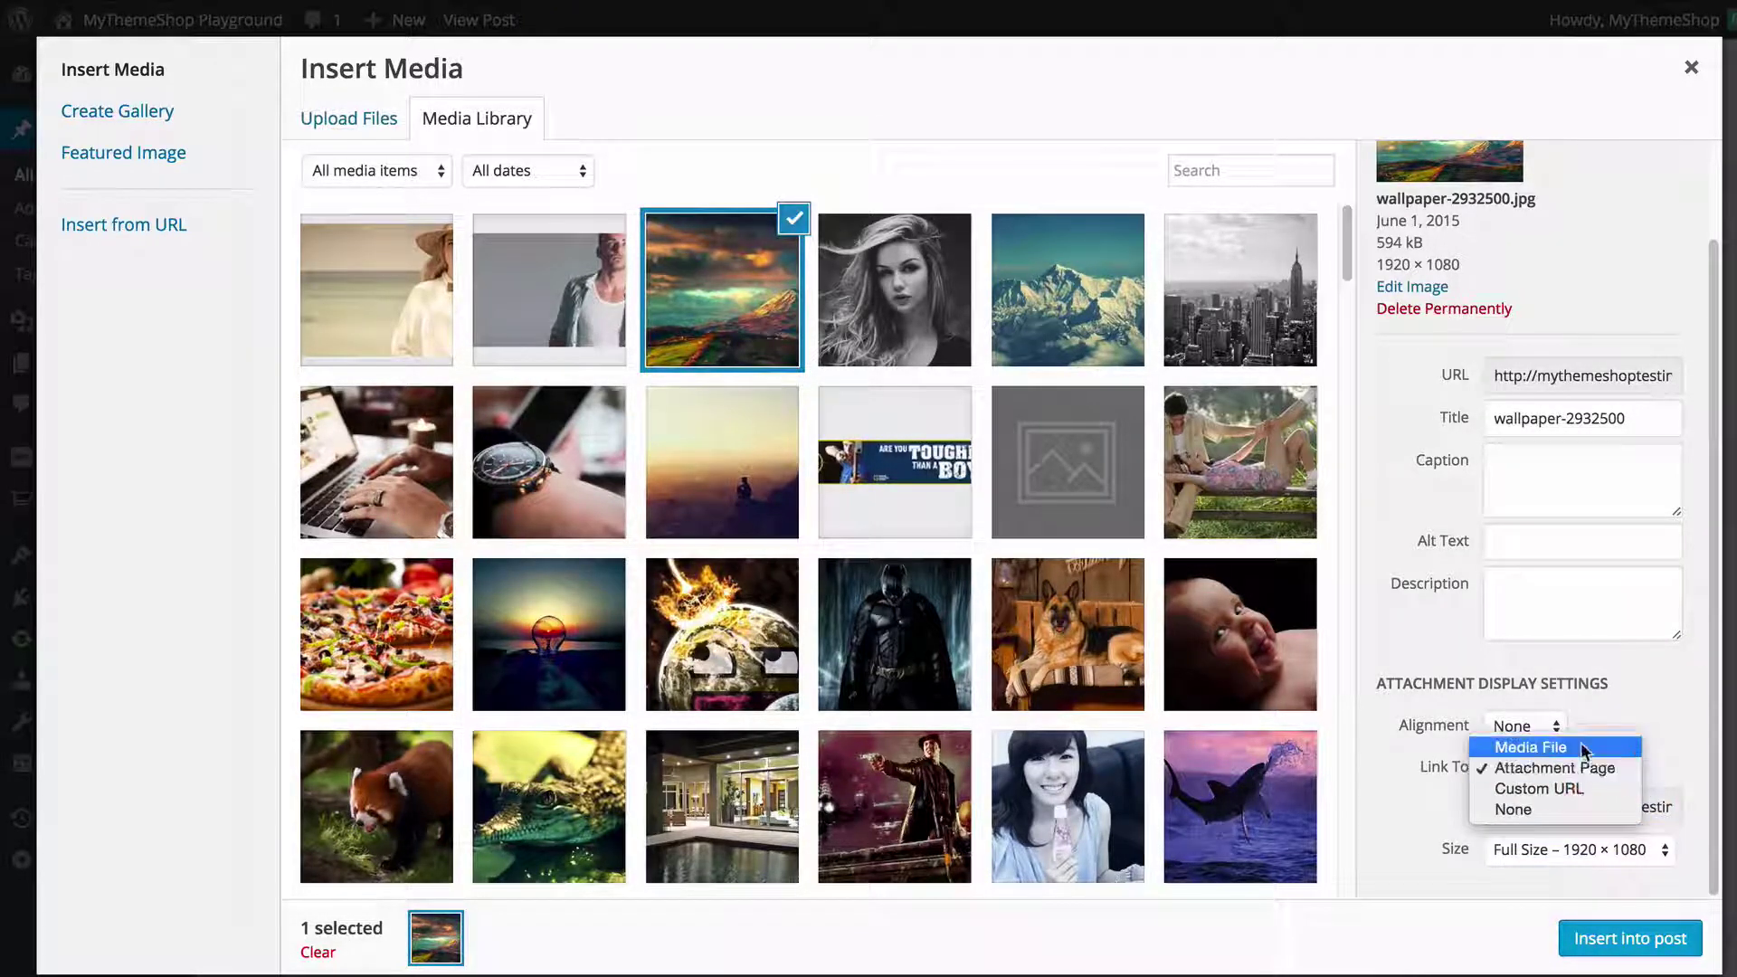
click(1581, 745)
click(1585, 778)
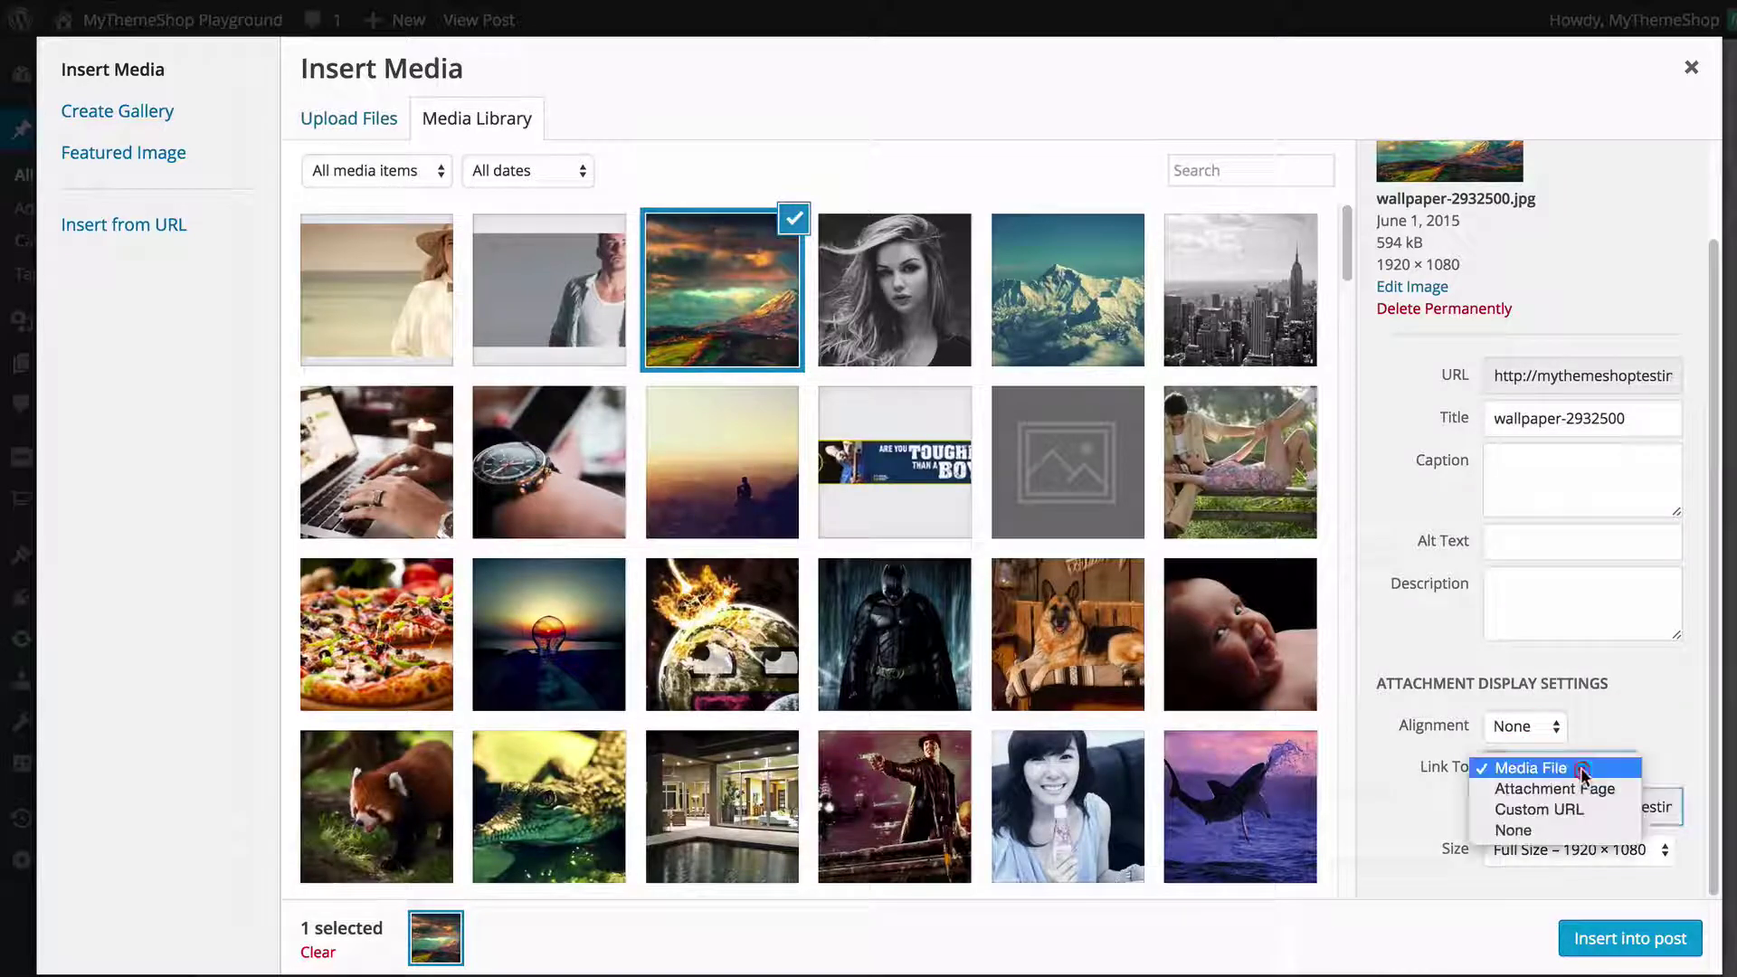
click(1529, 807)
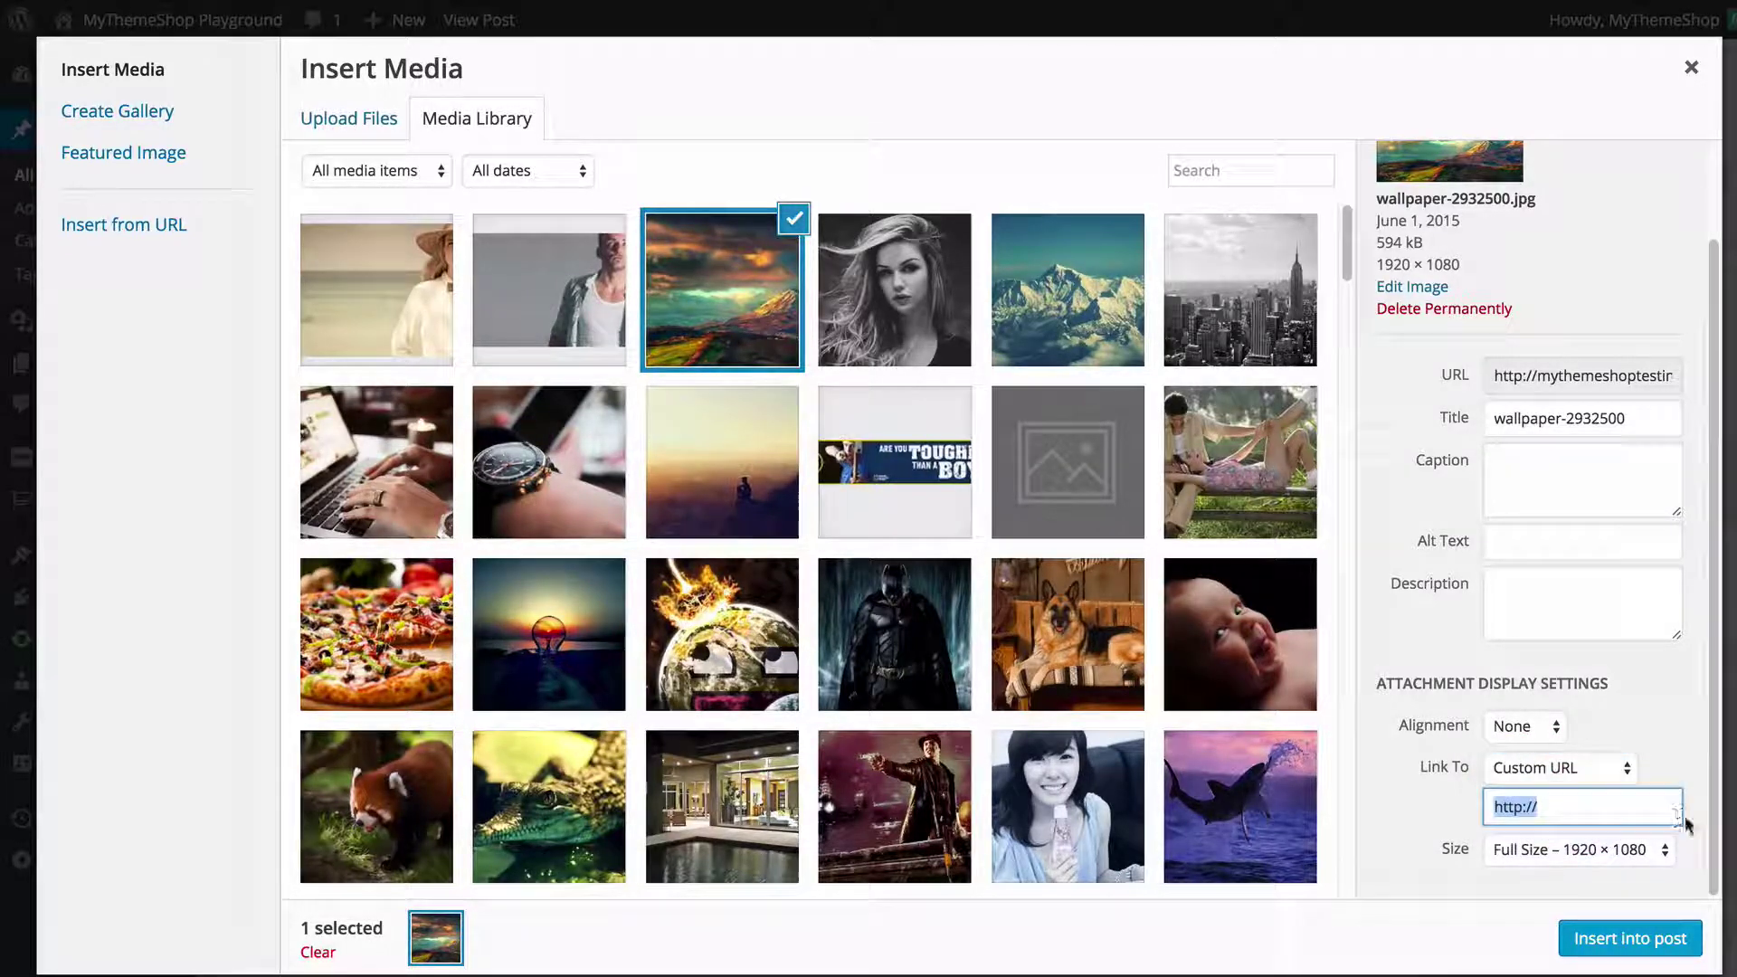
click(1599, 768)
click(1588, 787)
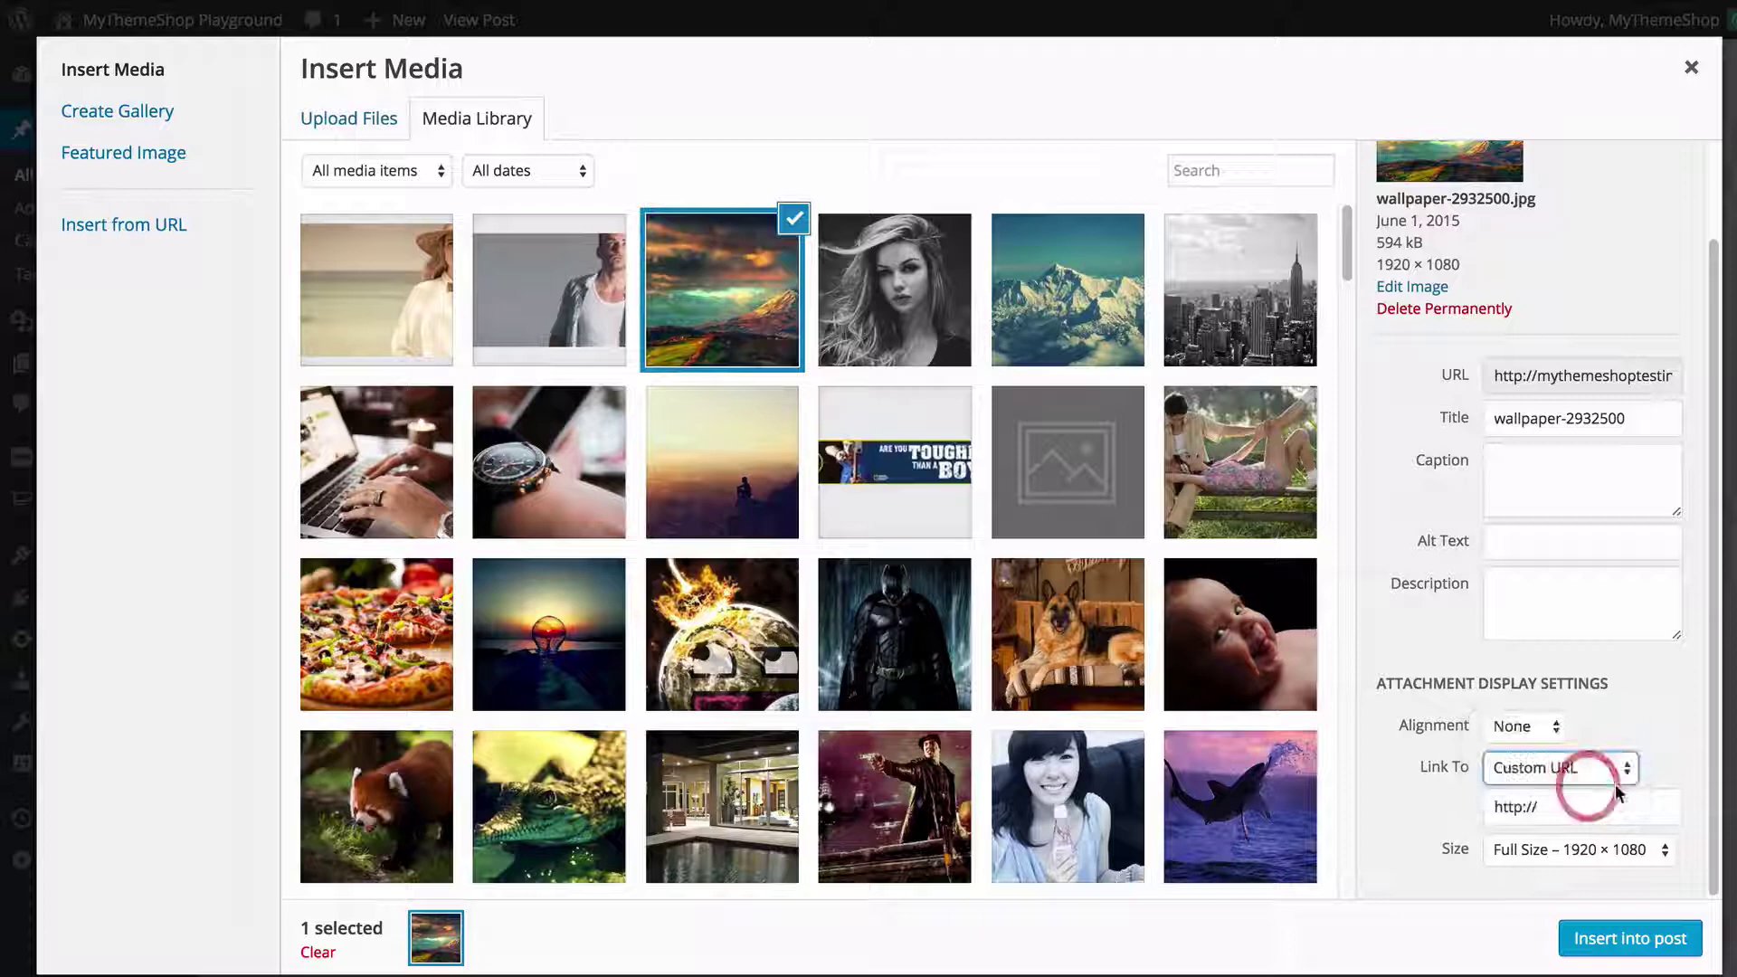
click(1608, 845)
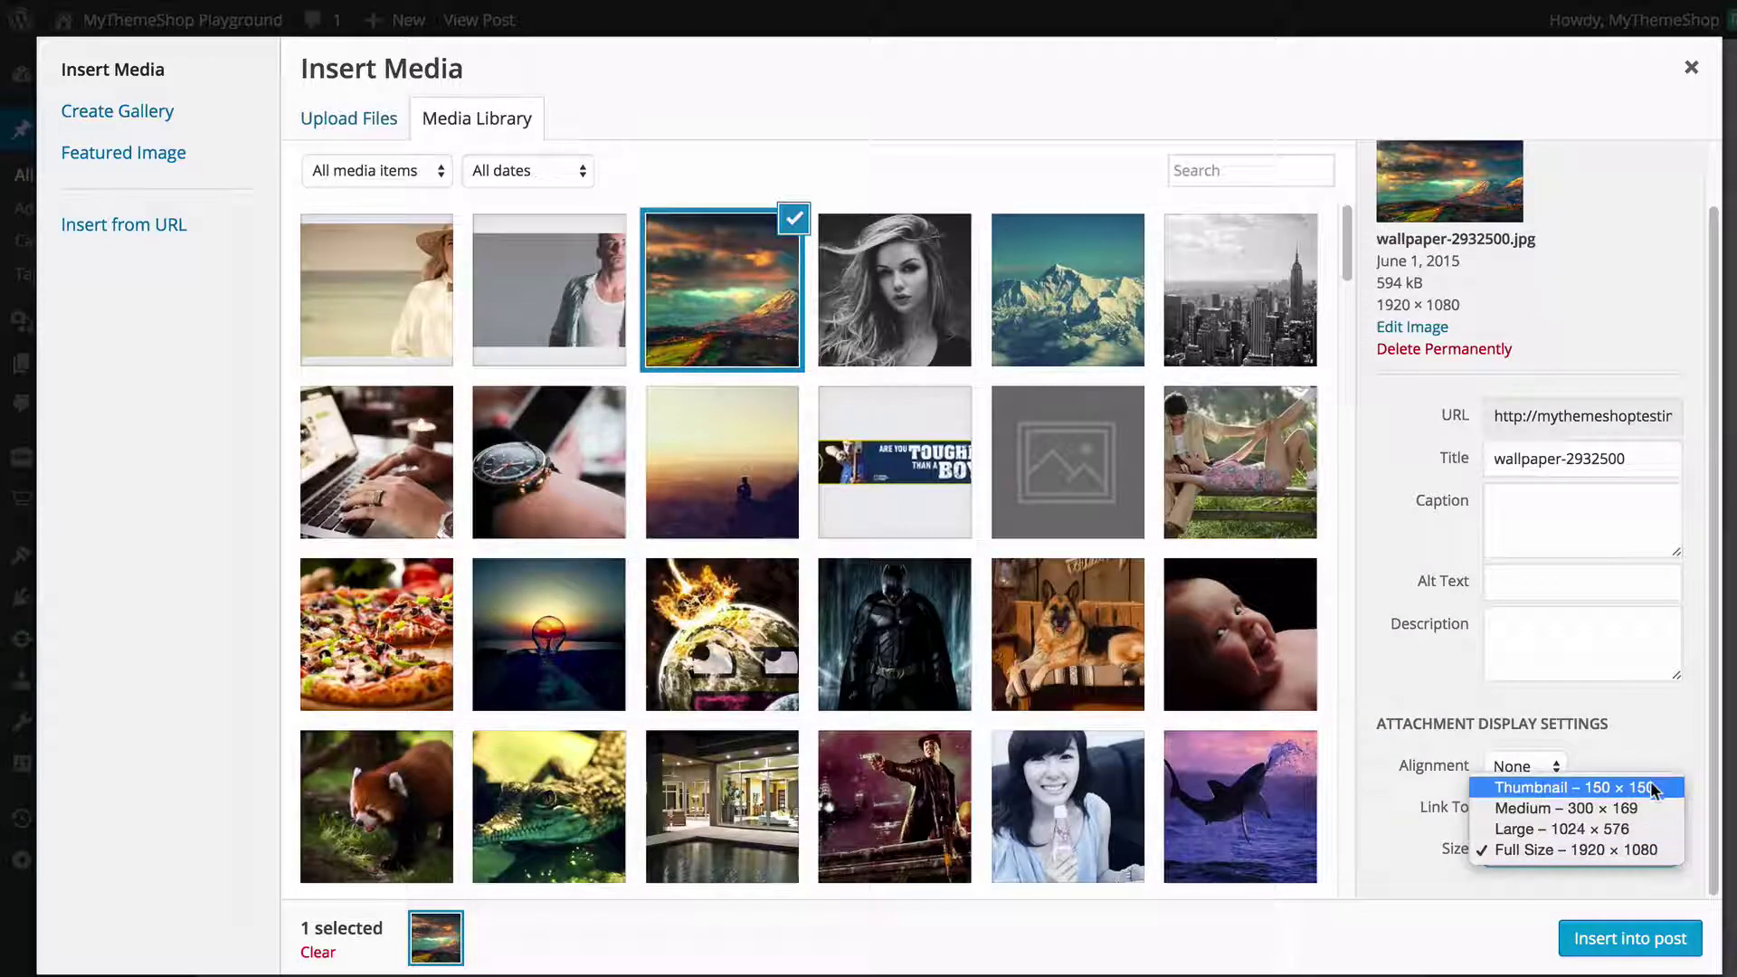
click(1656, 831)
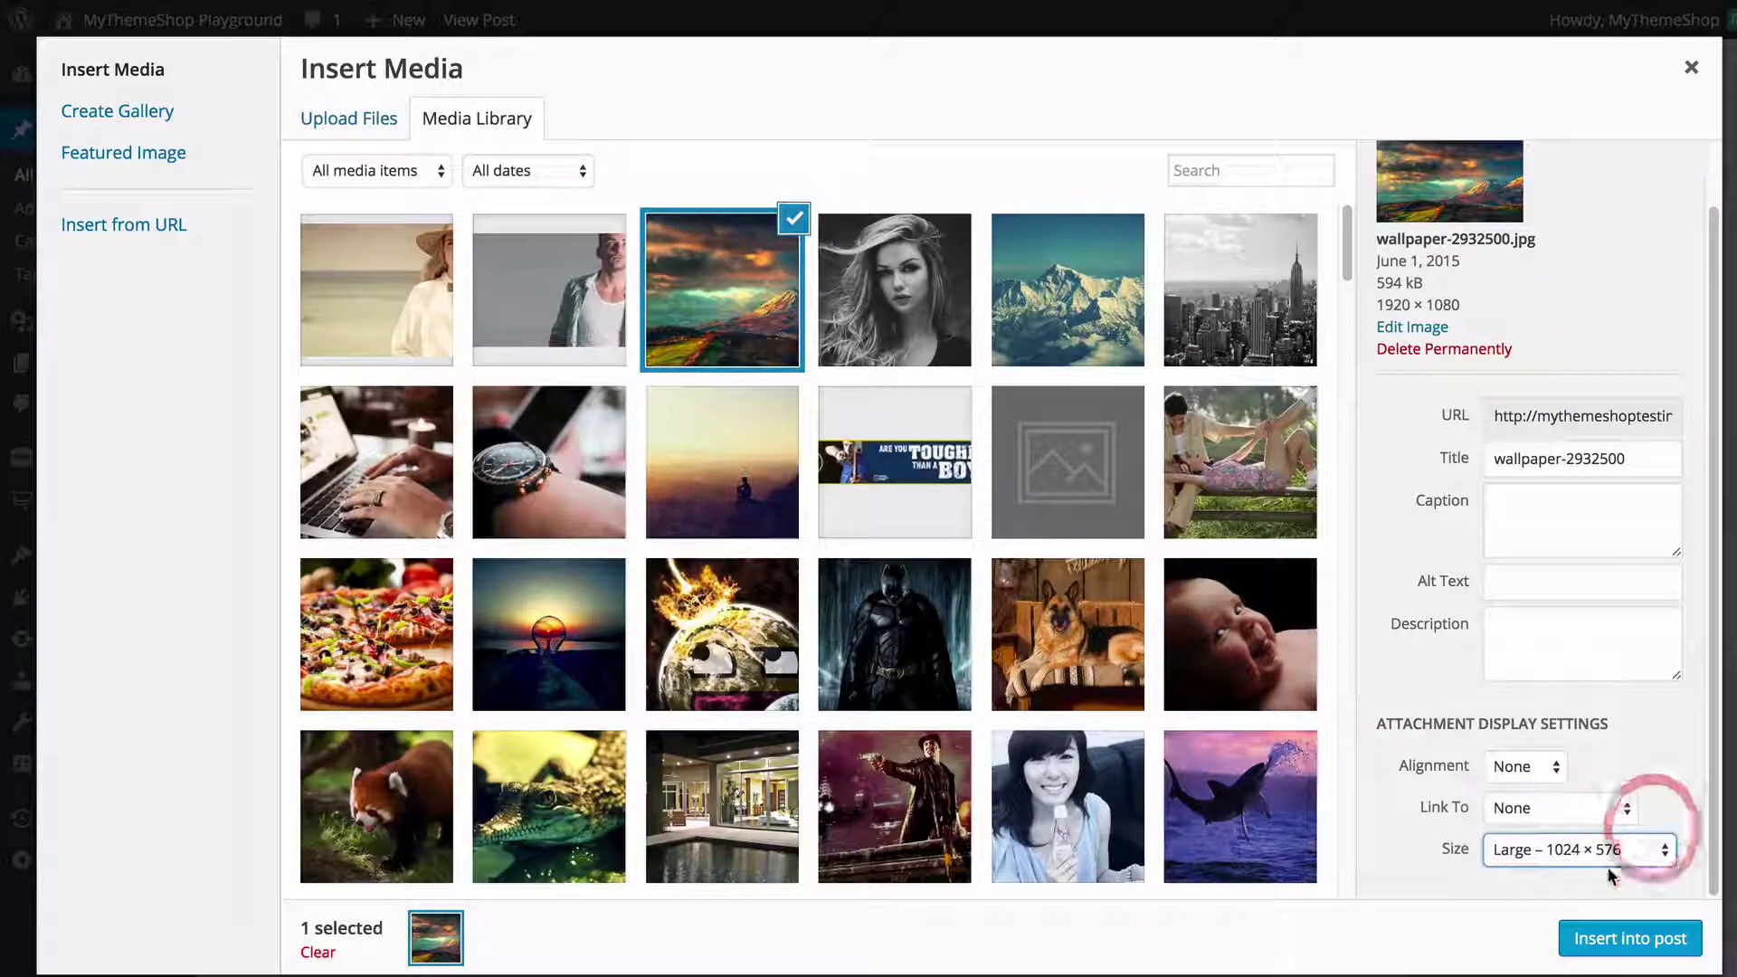
Insert the landscape image into the post, then select it in the Visual editor to show its toolbar
click(1624, 941)
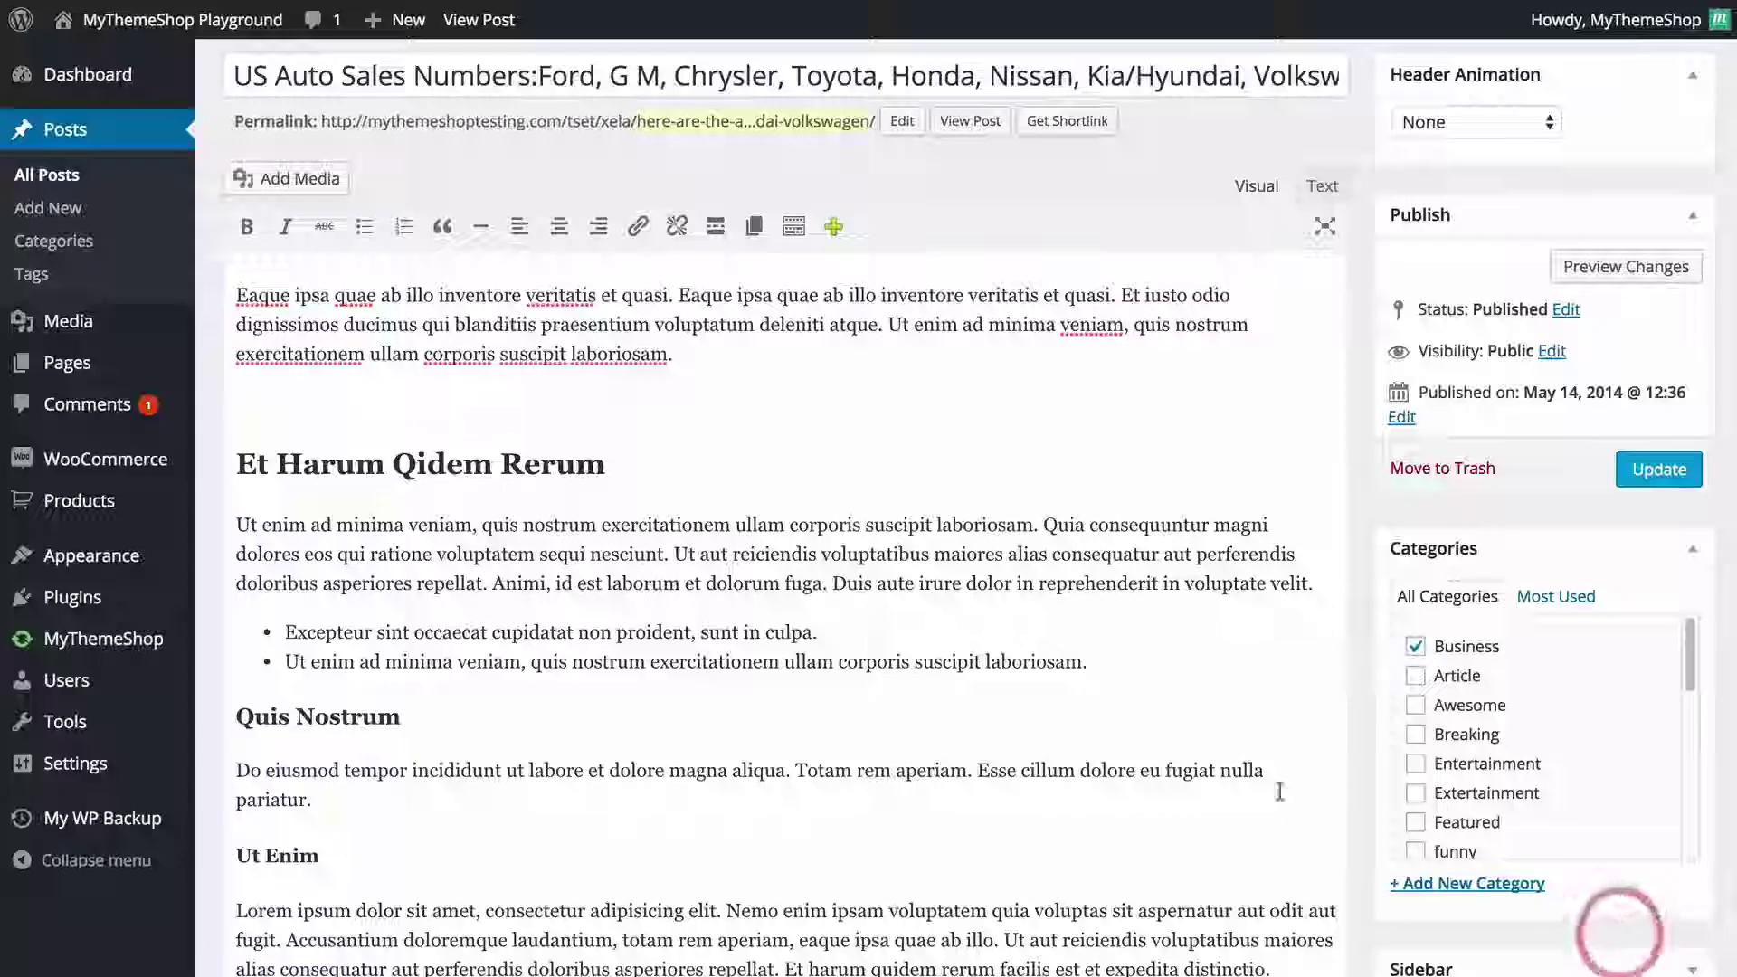
scroll(985, 633, down, 8)
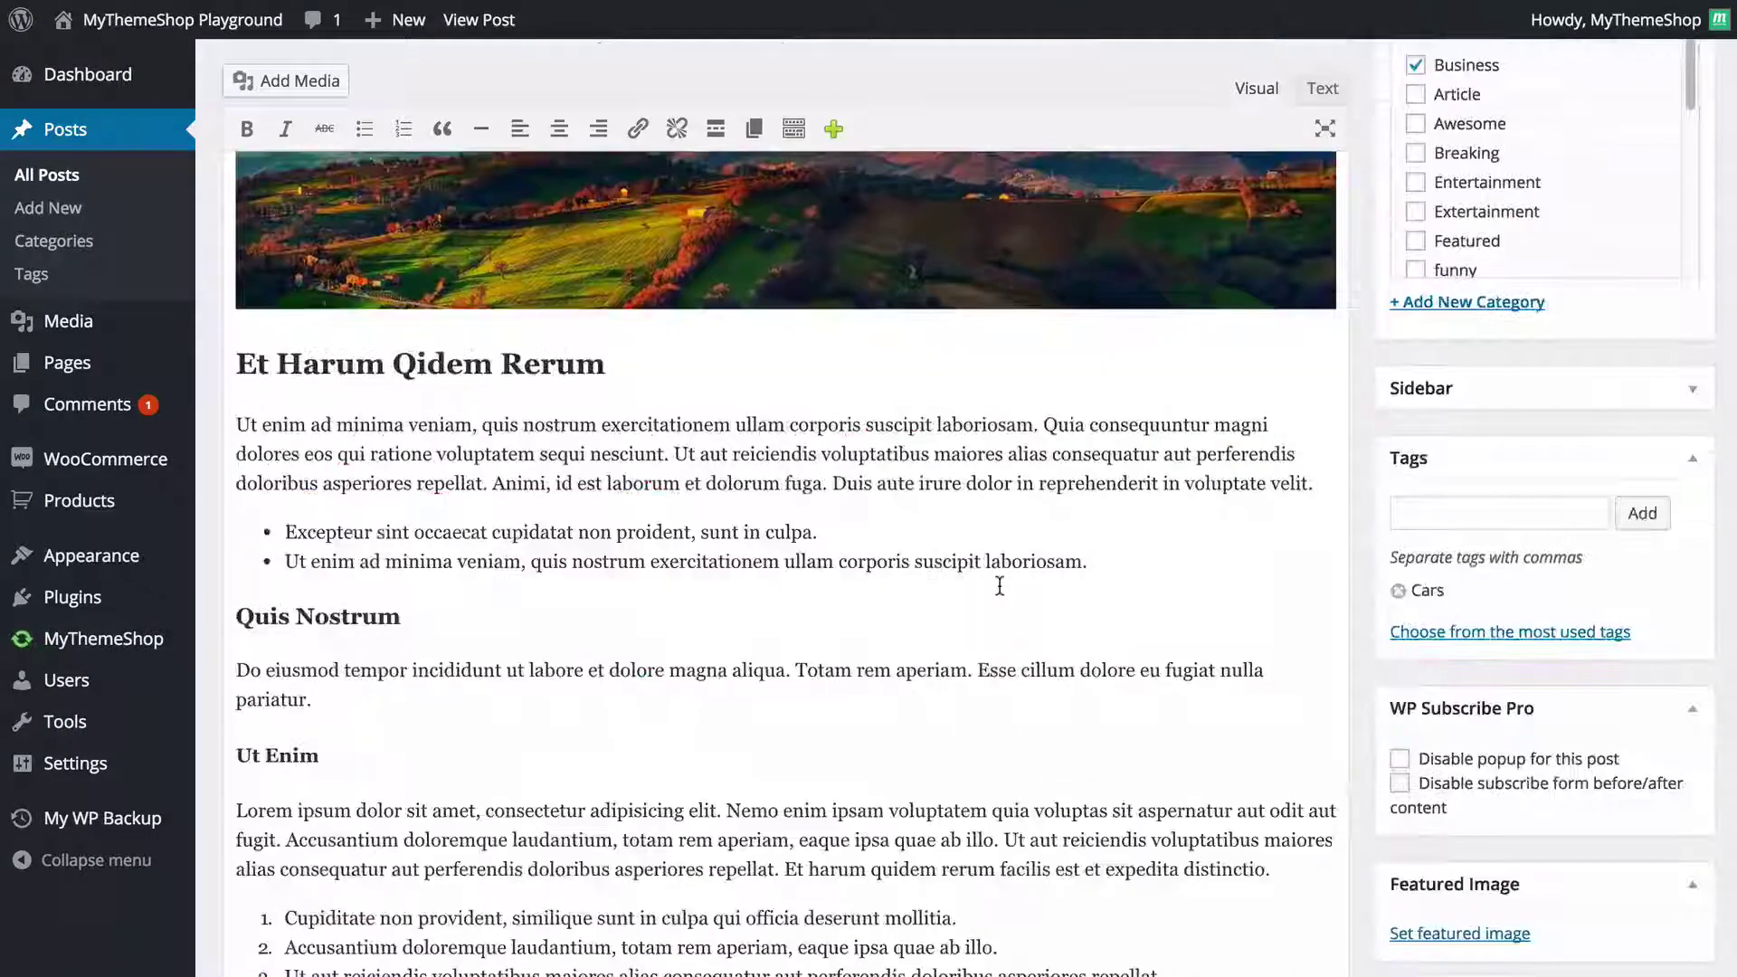
scroll(996, 584, up, 3)
scroll(785, 467, up, 2)
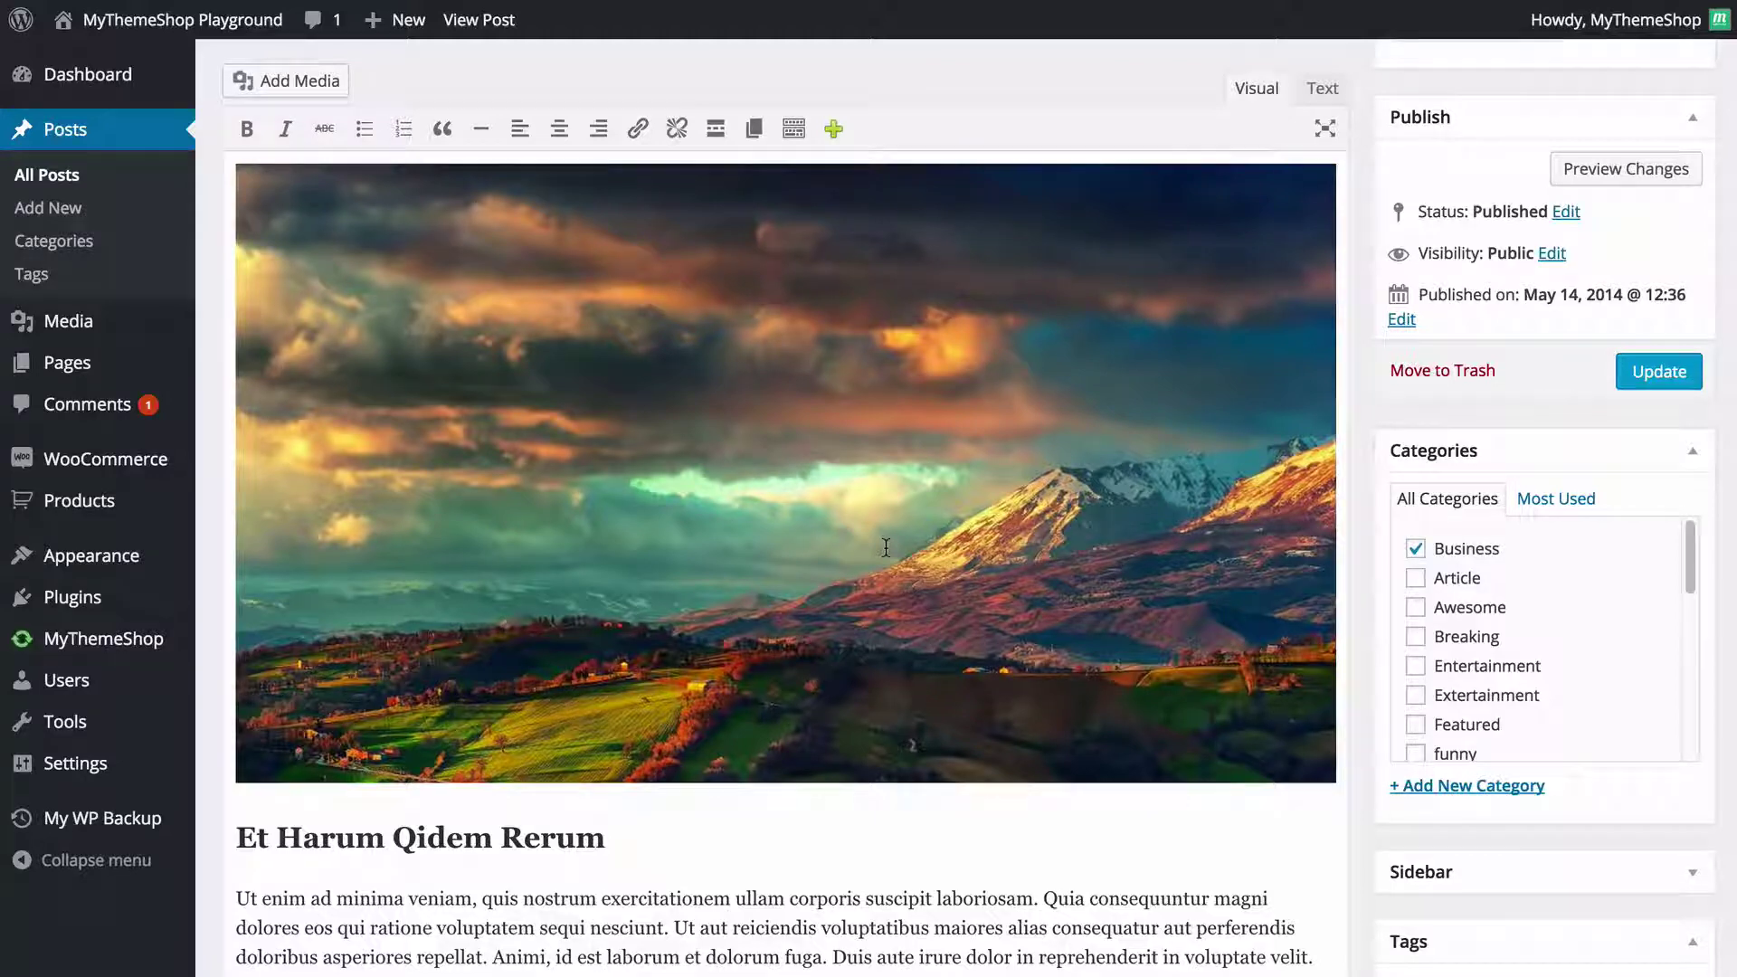
click(592, 396)
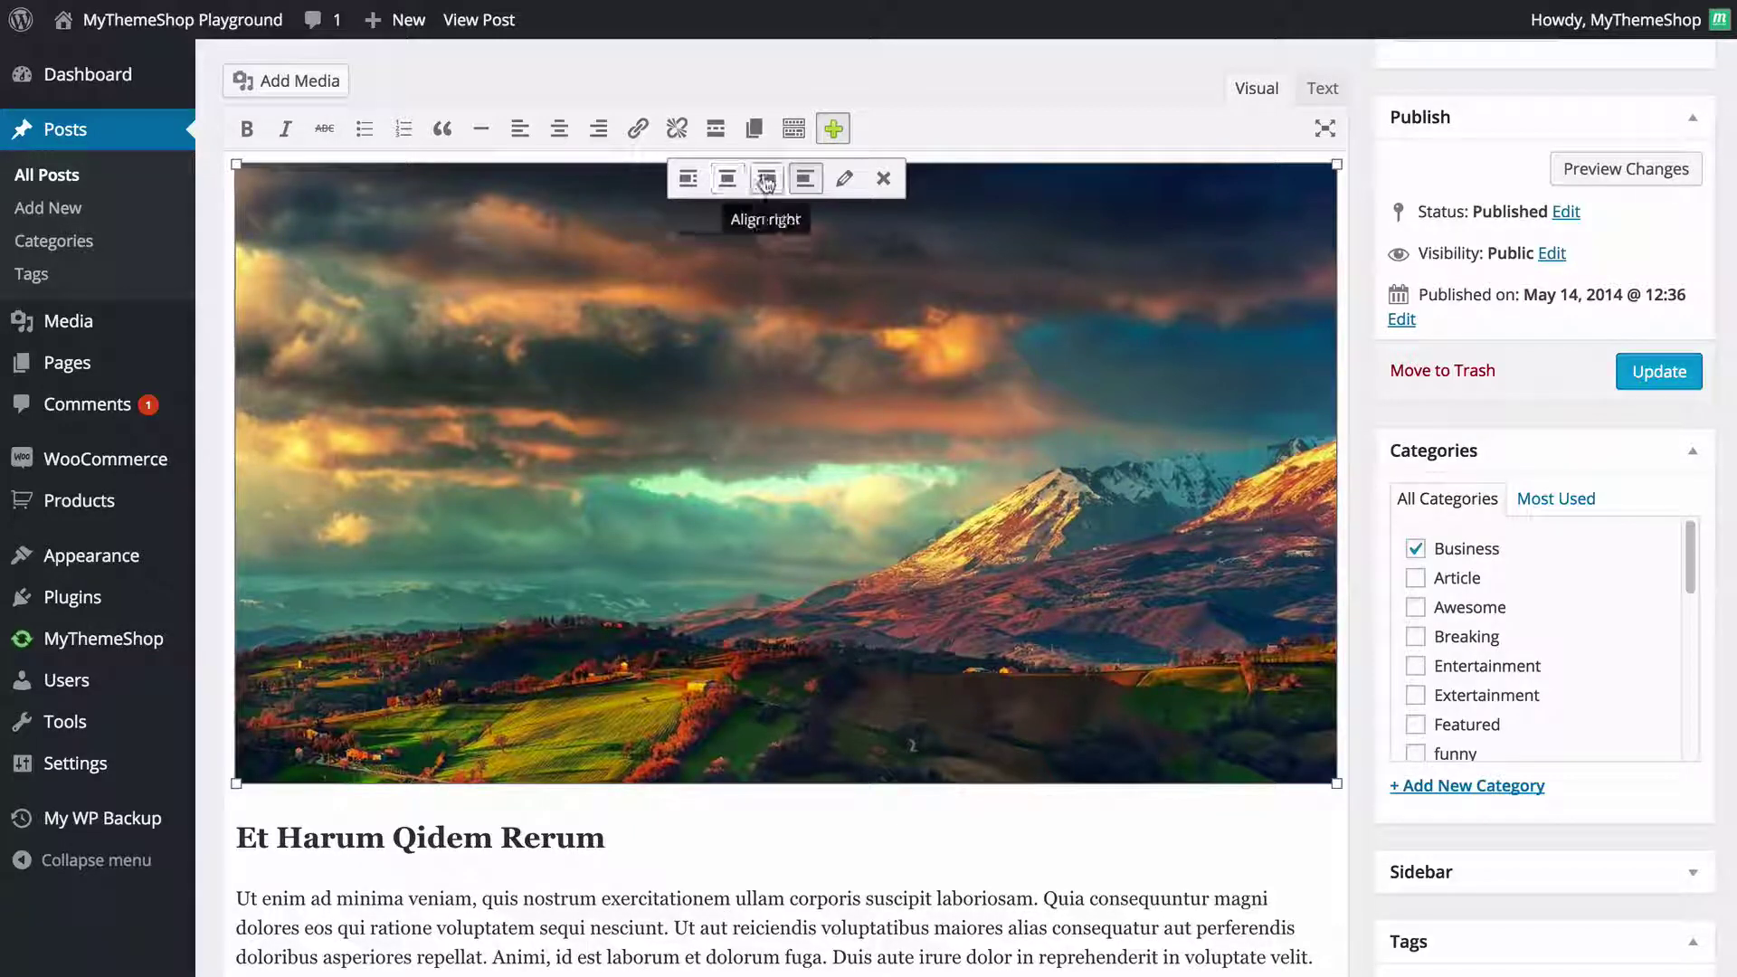
click(844, 178)
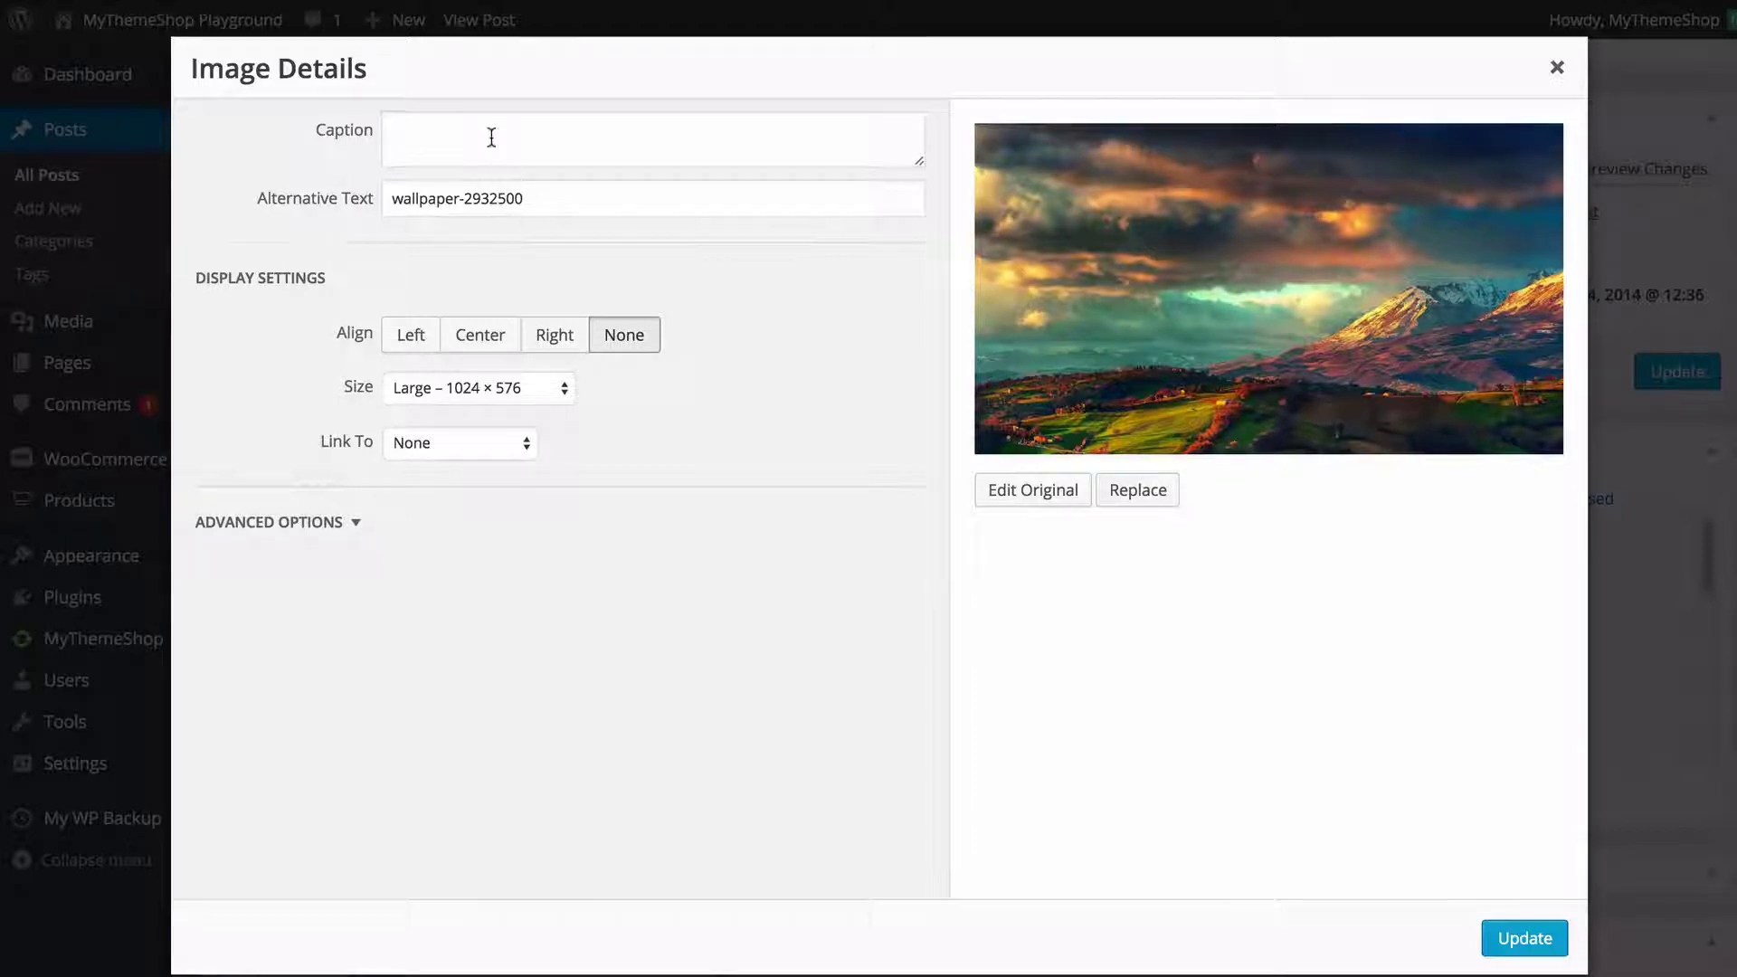
click(489, 136)
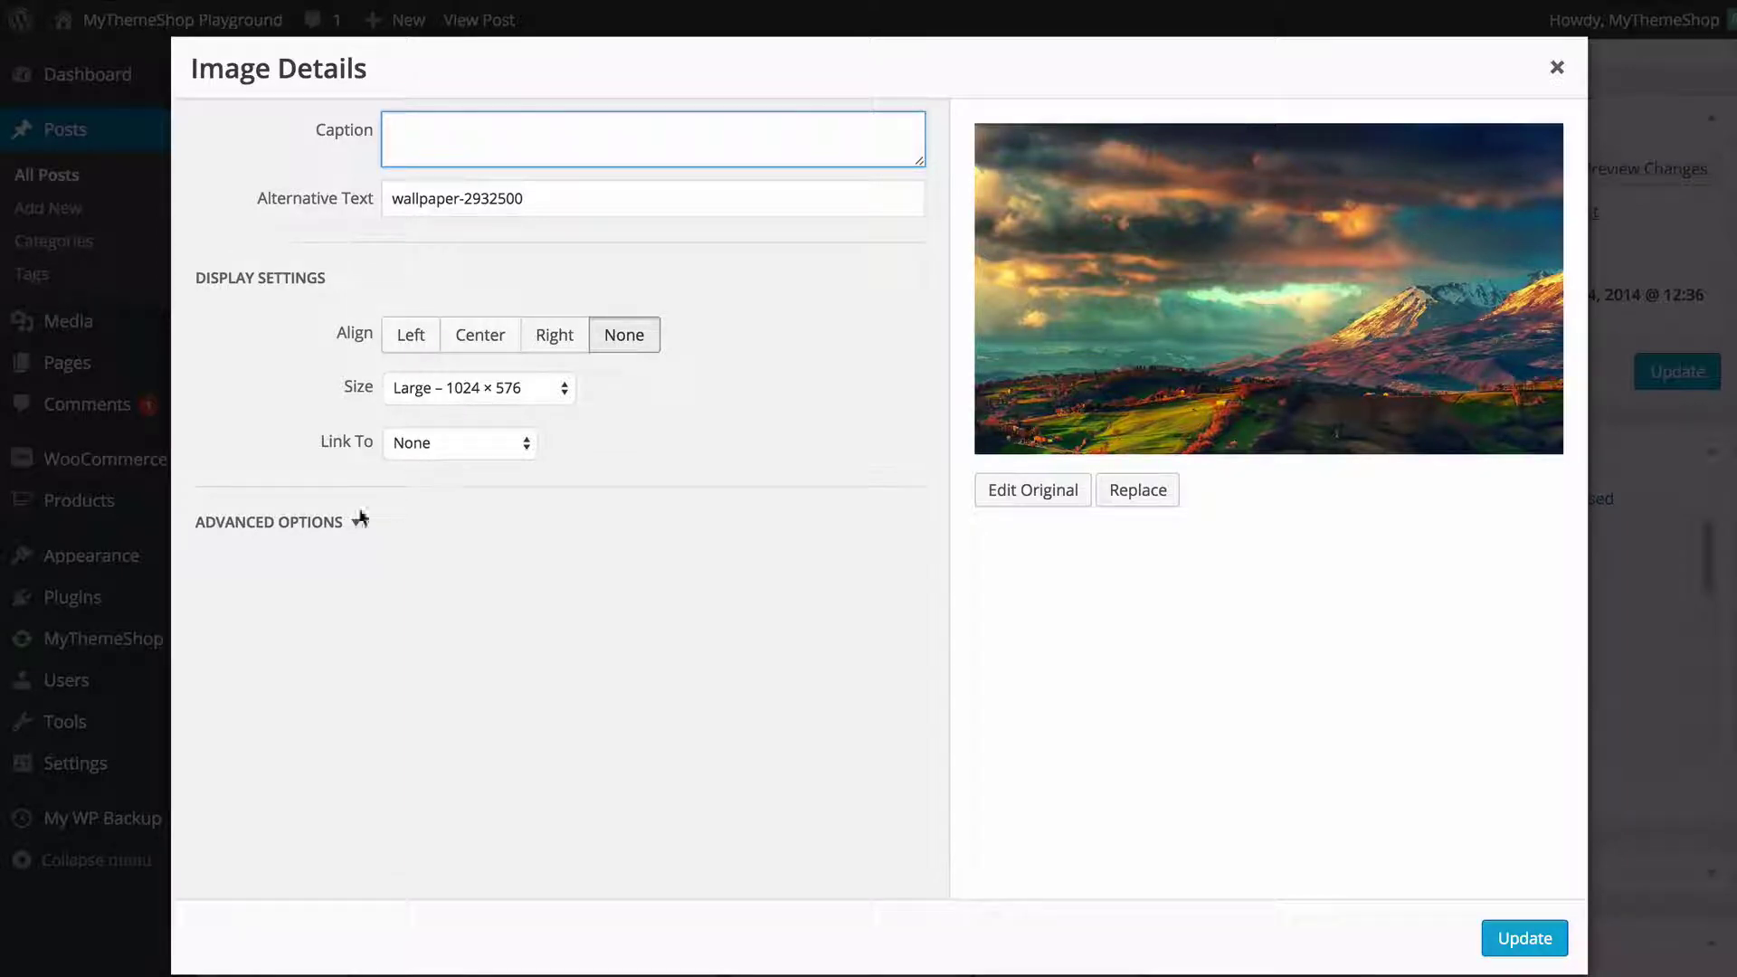
click(332, 523)
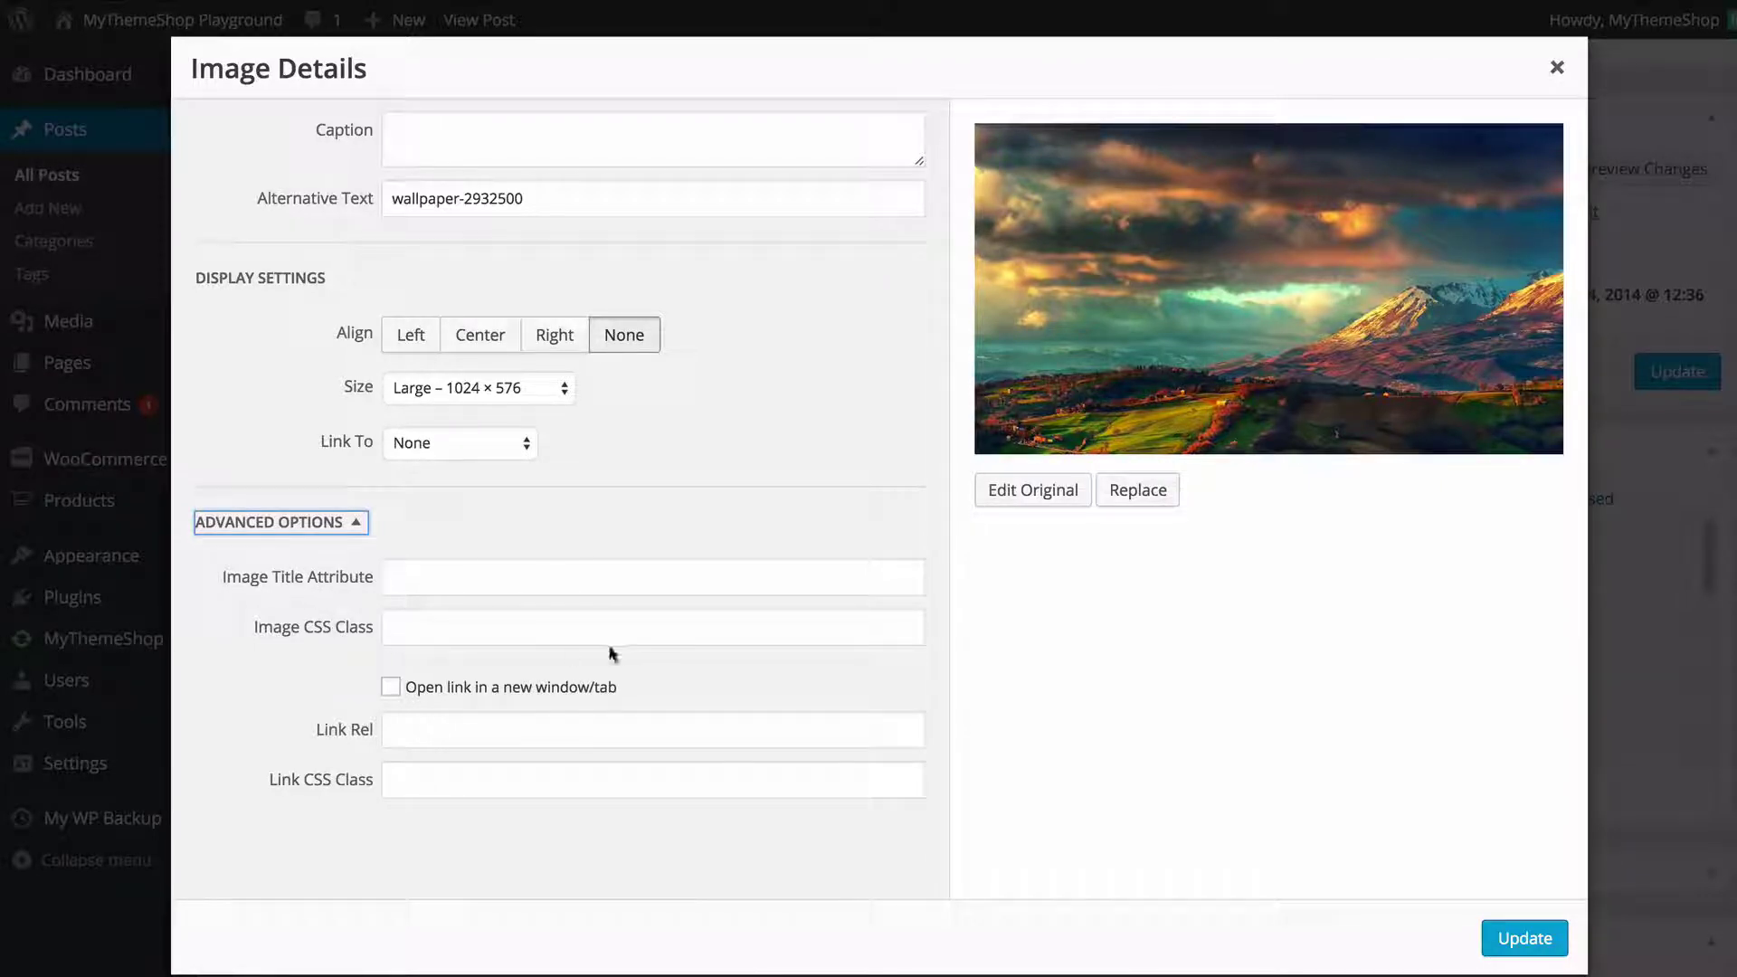
click(337, 522)
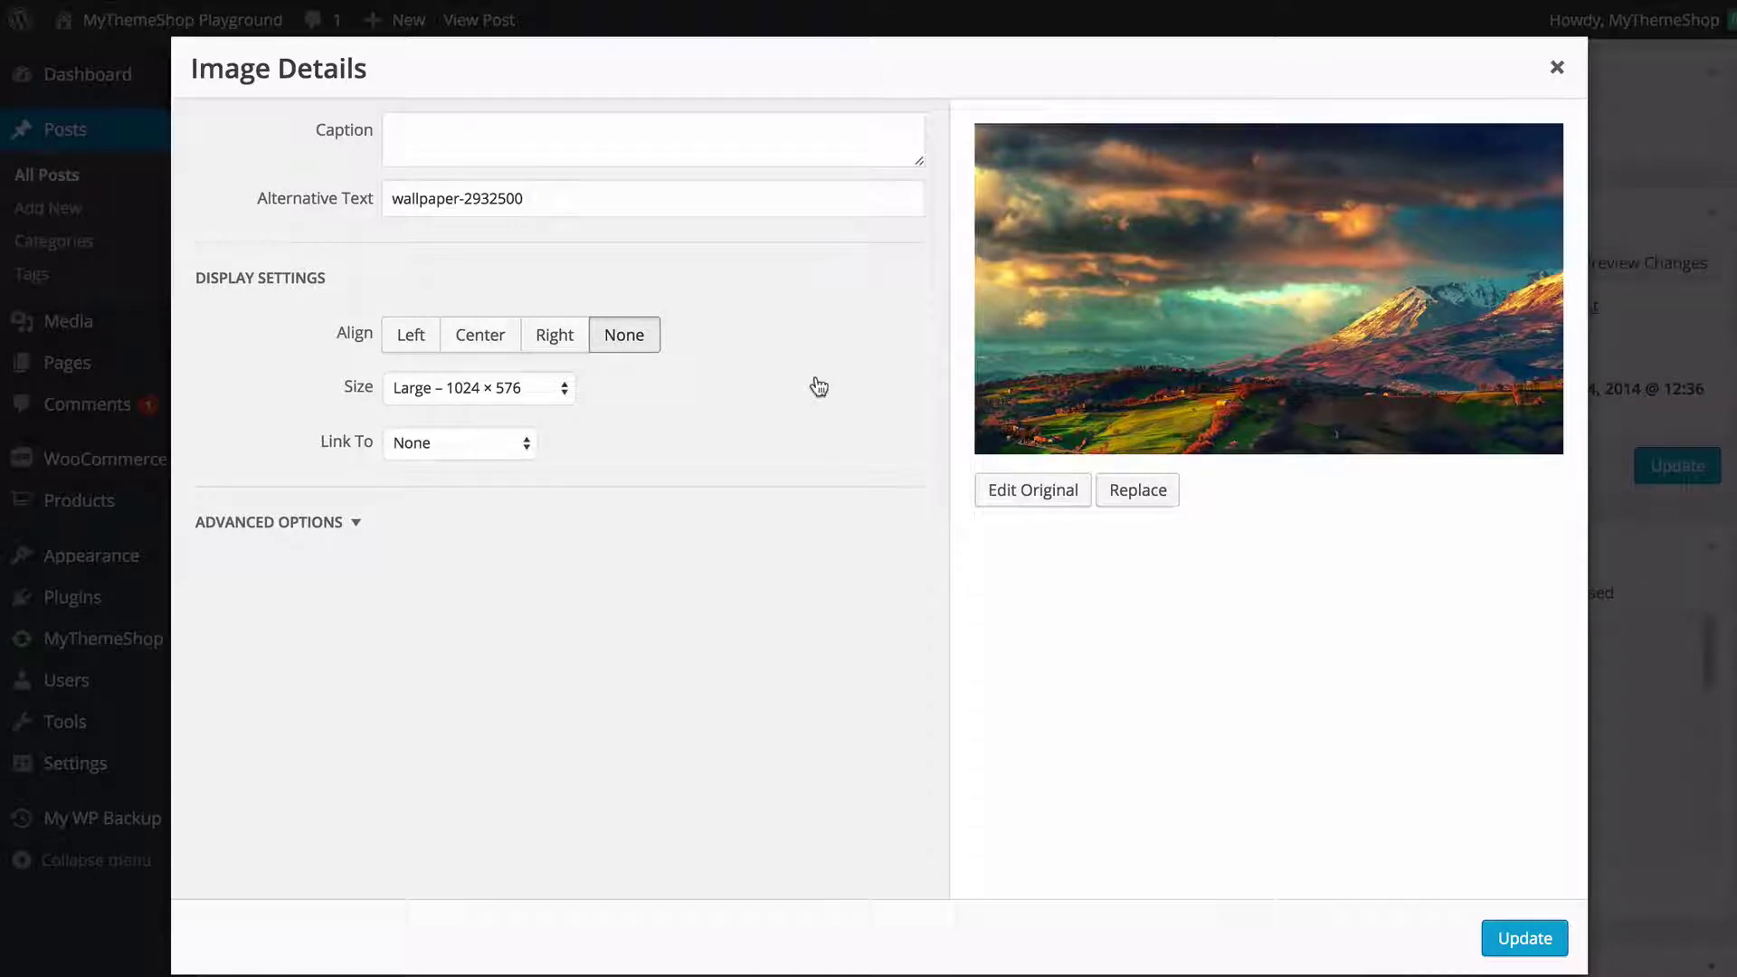
click(1522, 939)
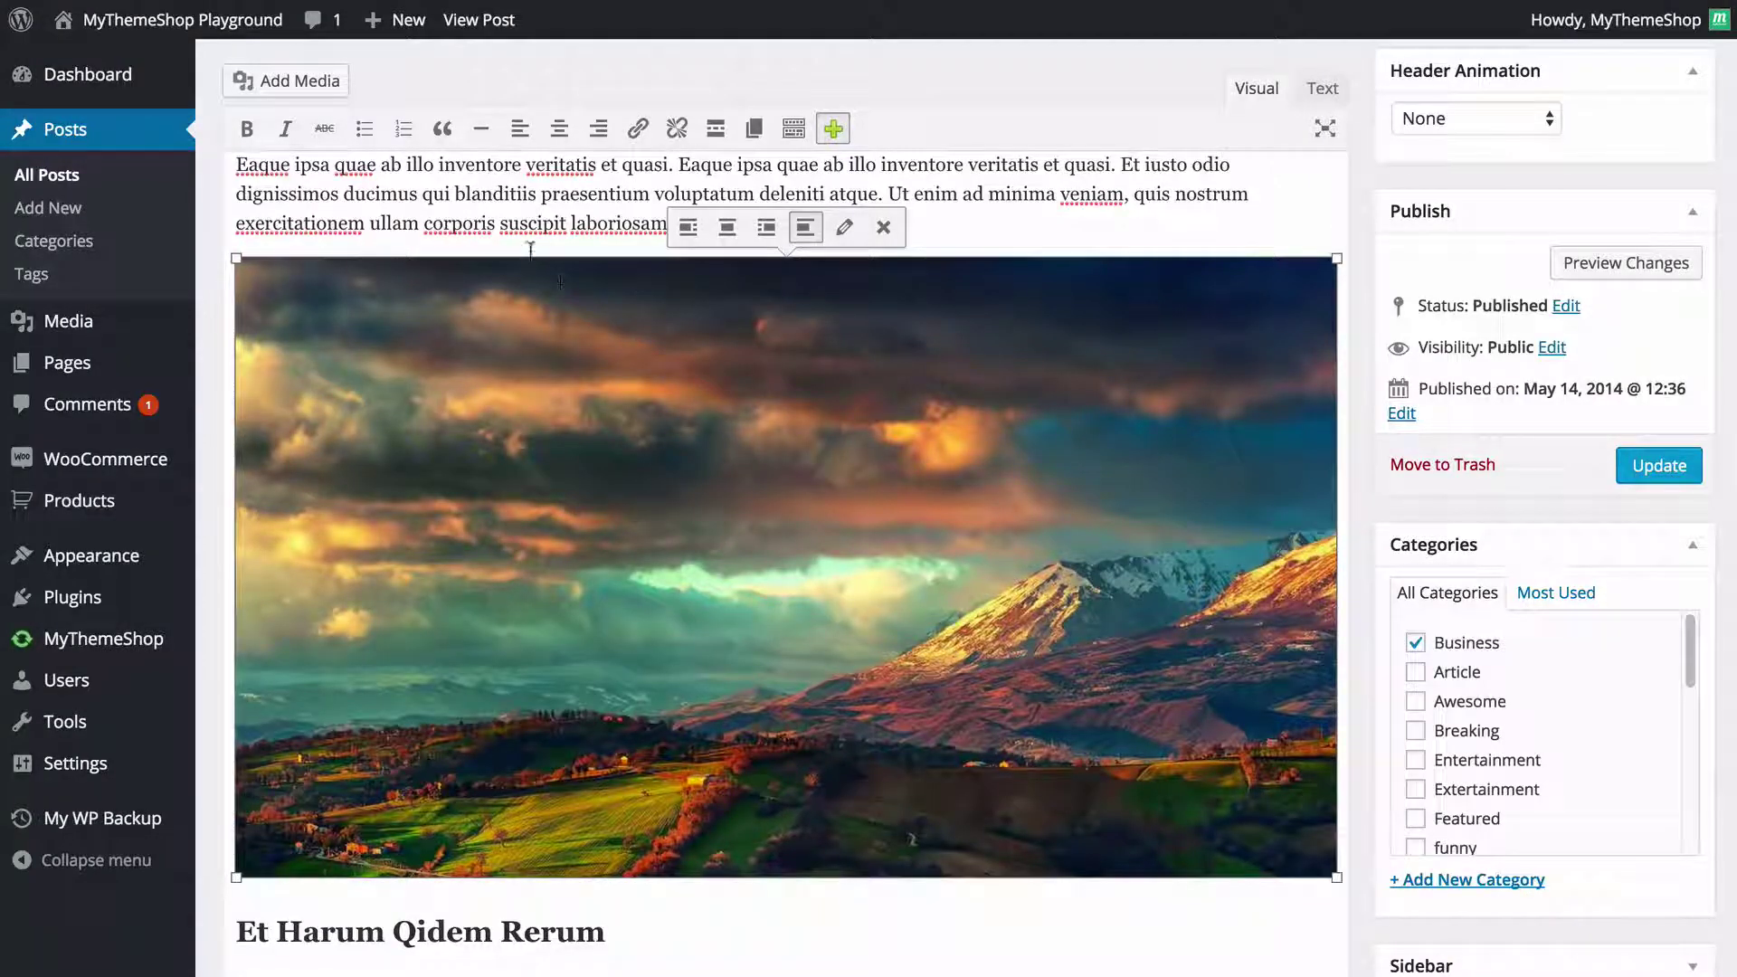
Update the published post so the landscape image is saved
scroll(1384, 273, down, 3)
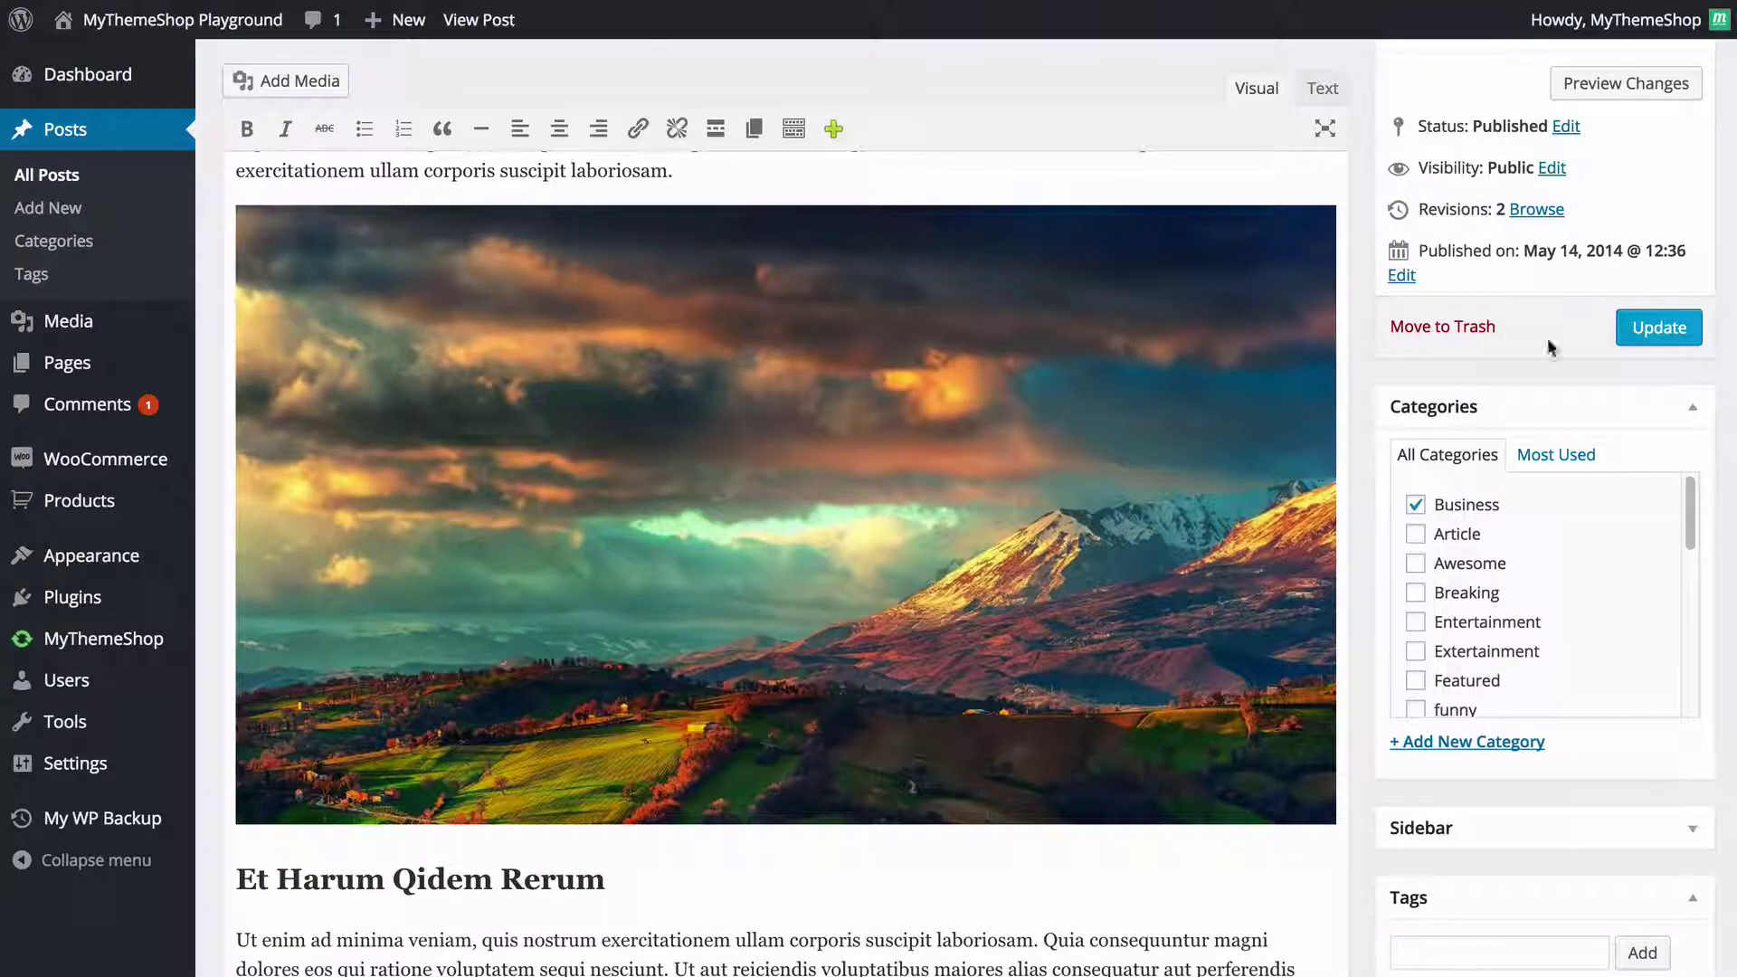
click(1639, 329)
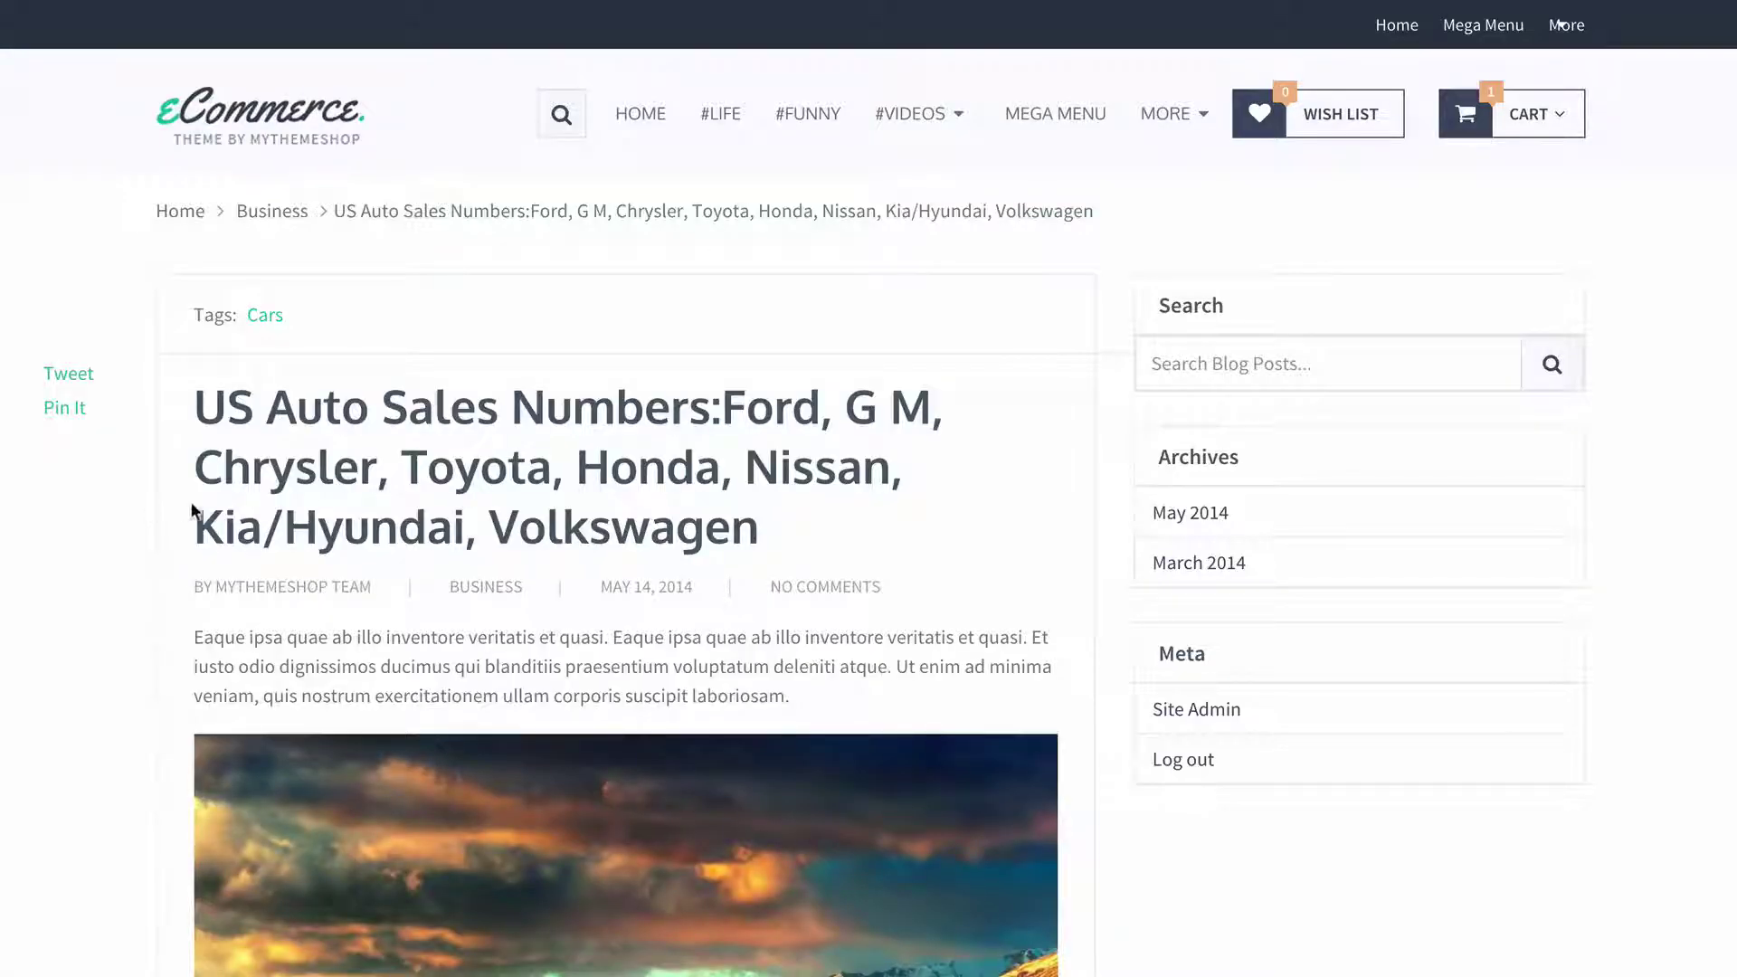
scroll(86, 458, down, 3)
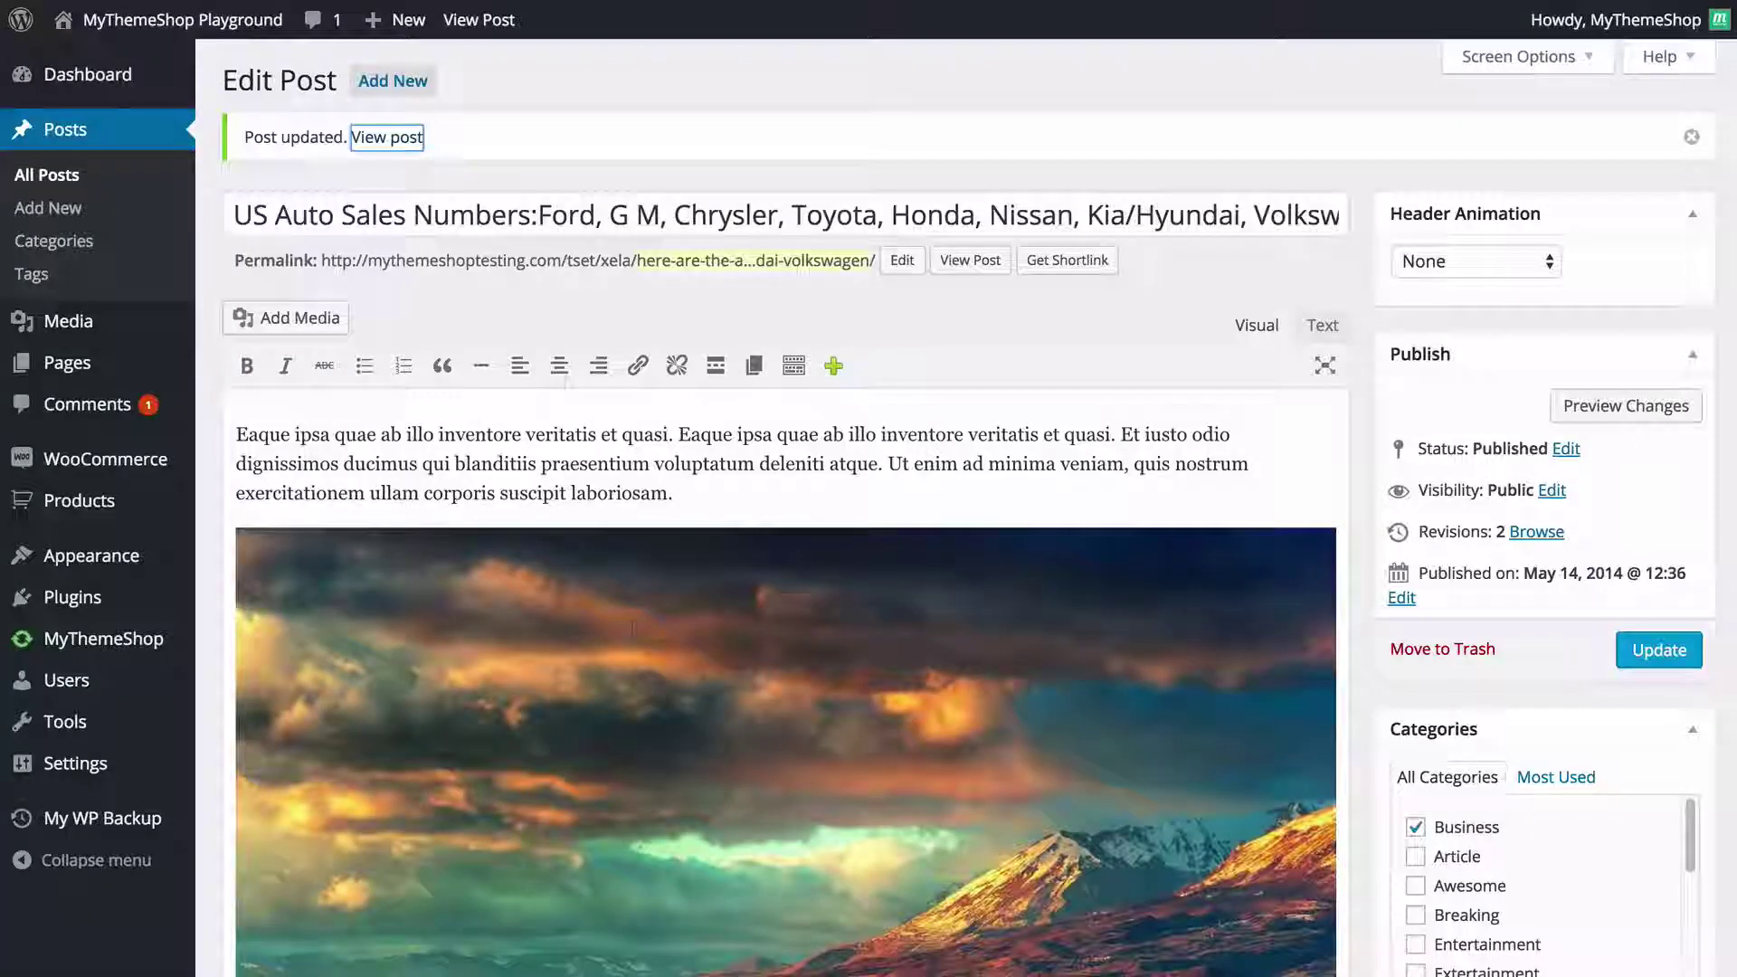
Choose the 1600 × 1200 lightbulb sunset image from the Media Library
scroll(631, 628, down, 15)
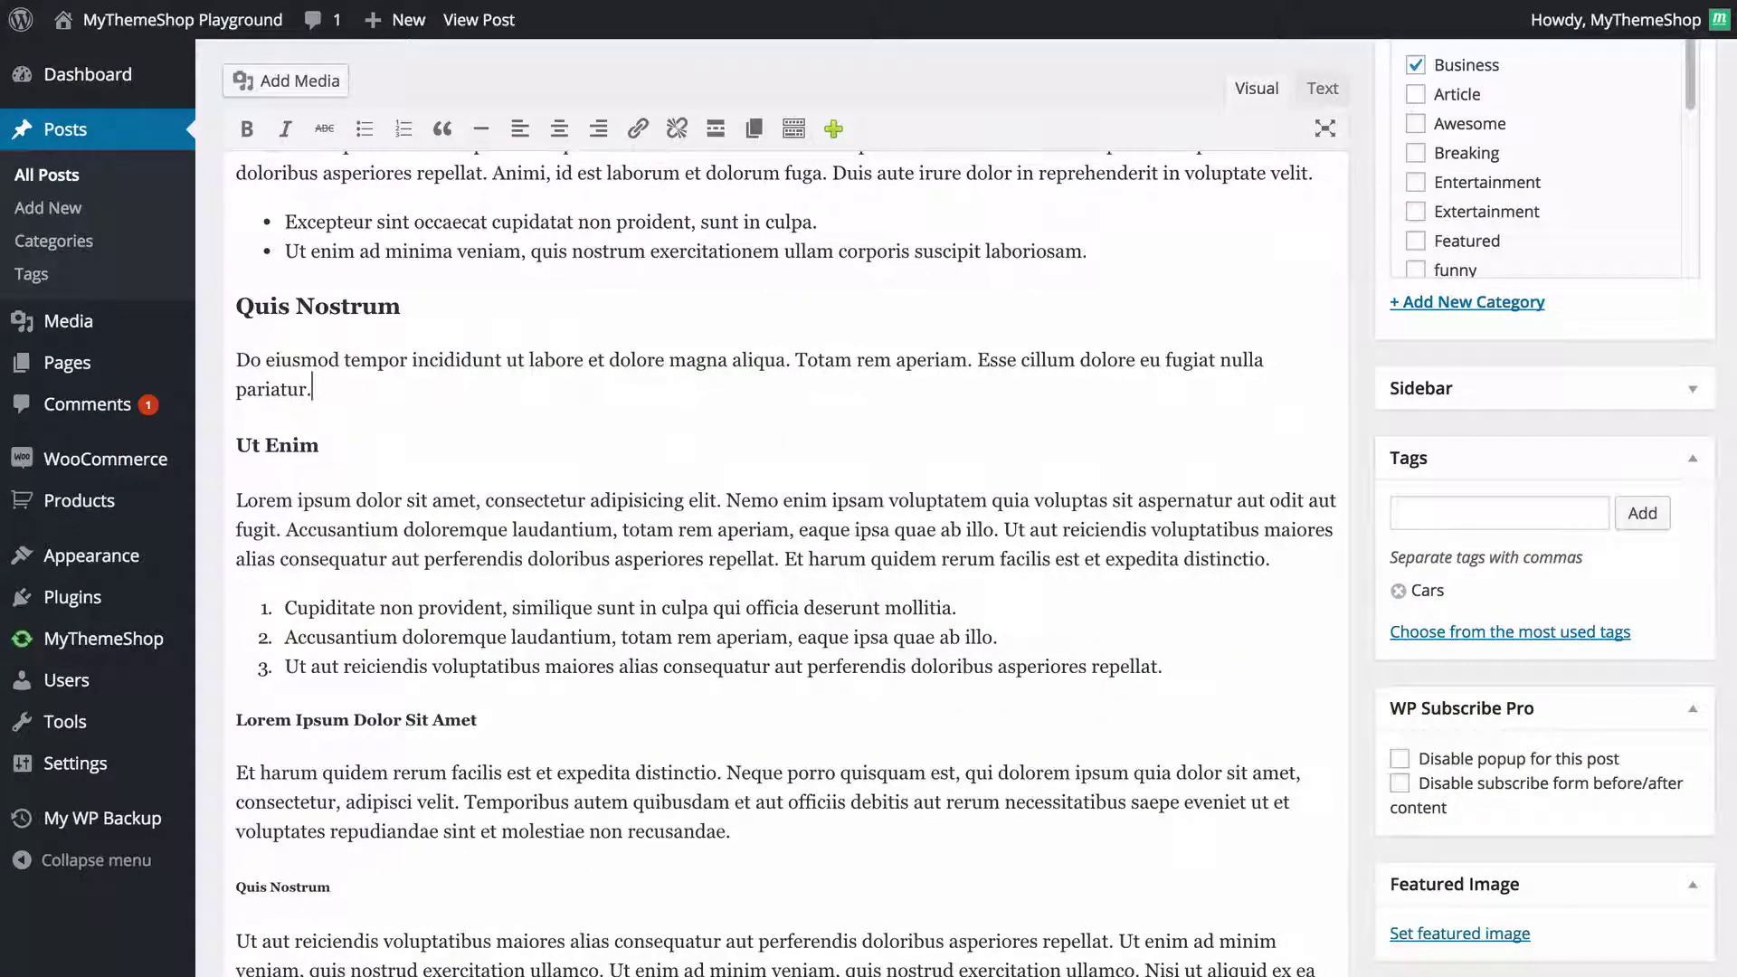
click(284, 81)
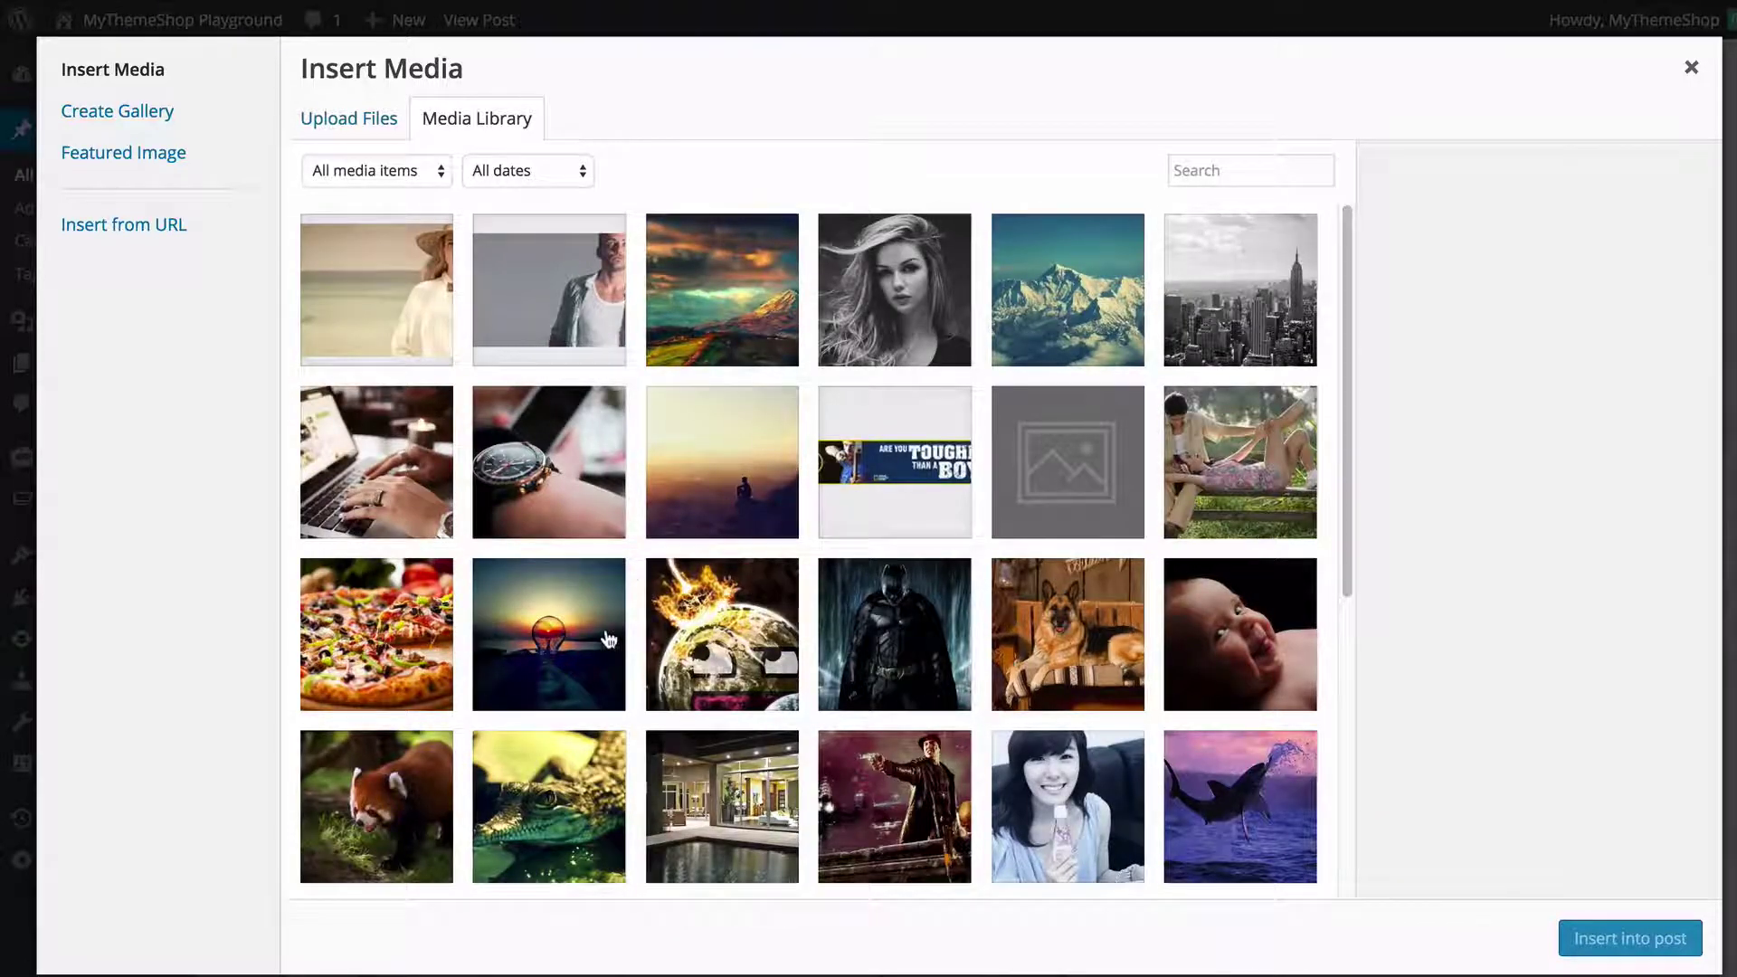
click(608, 639)
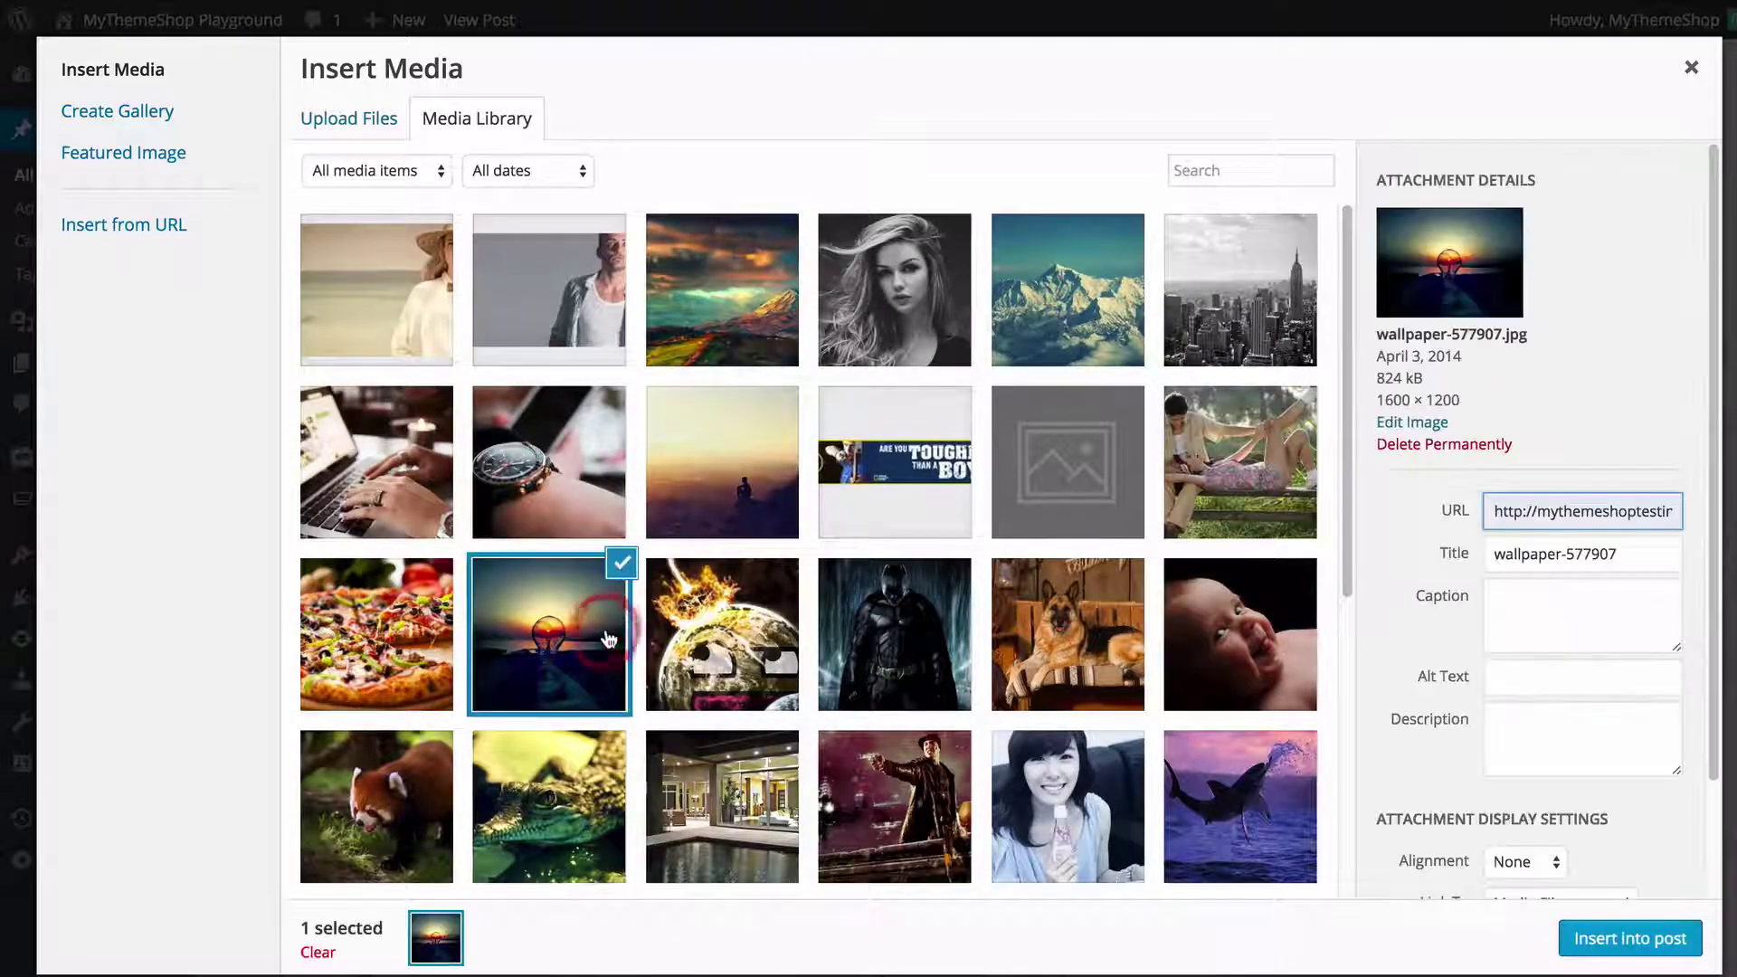
Crop the lightbulb photo to a 1:1 square spanning the full image height
click(1412, 422)
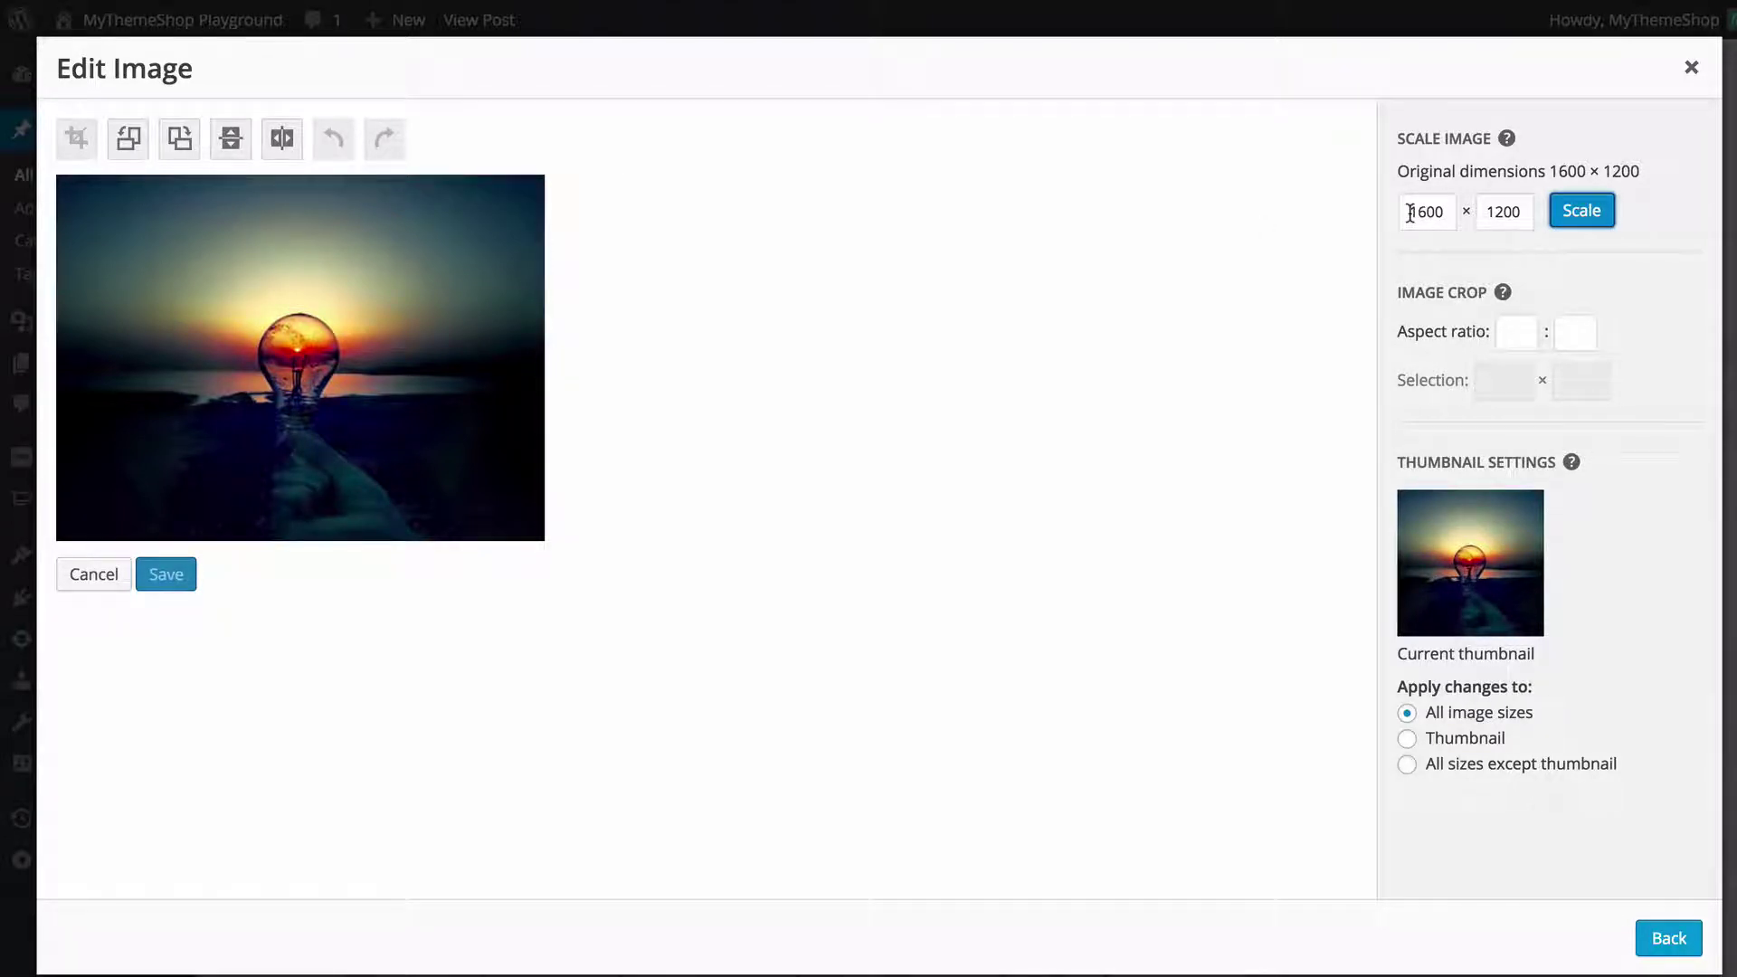
double_click(1410, 213)
text(100)
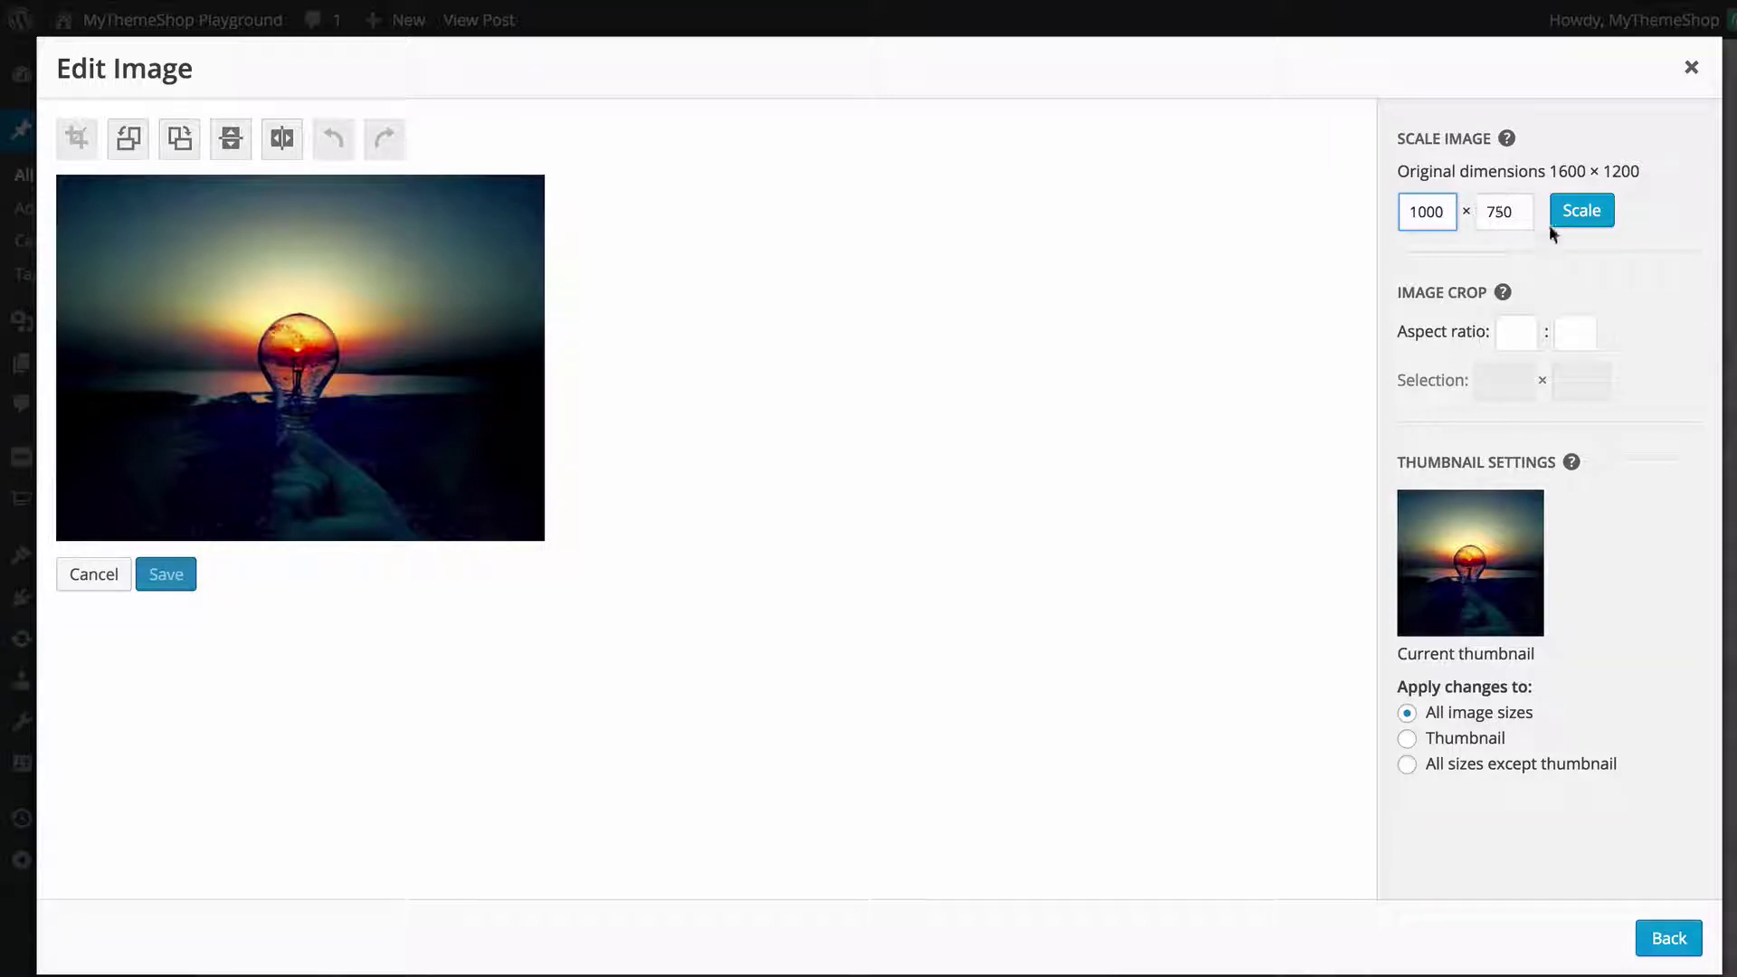
click(1517, 330)
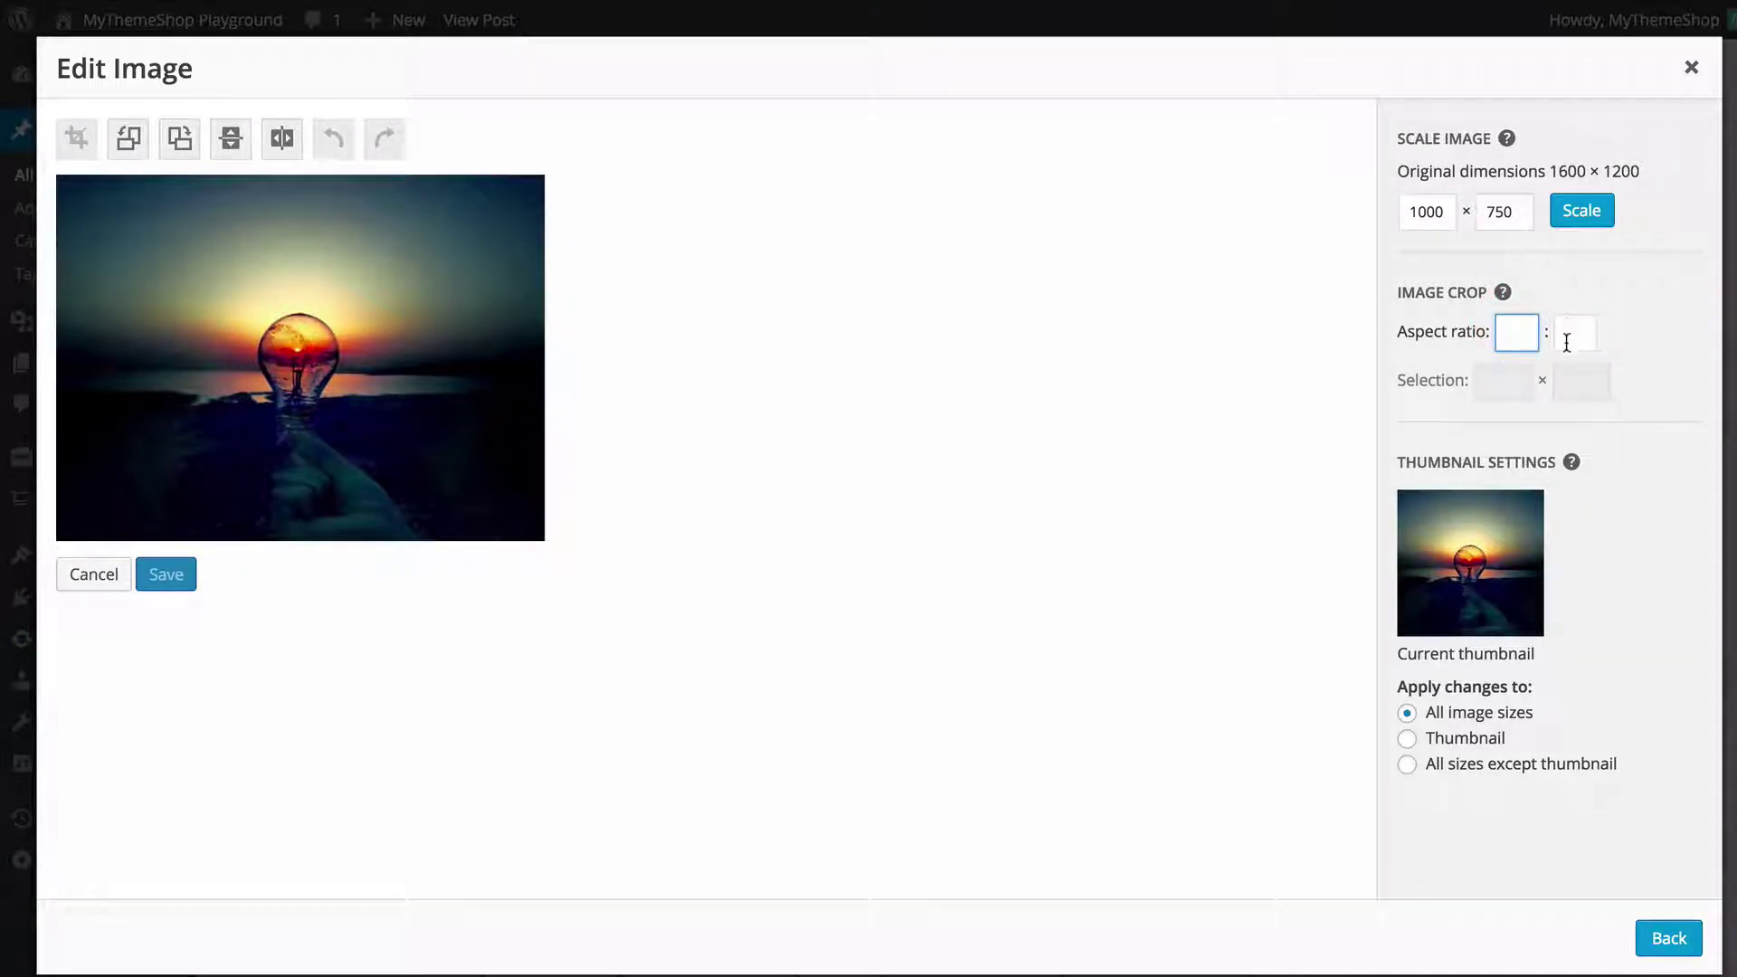
text(1)
click(1576, 333)
text(1)
drag(155, 217, 486, 536)
drag(310, 376, 306, 381)
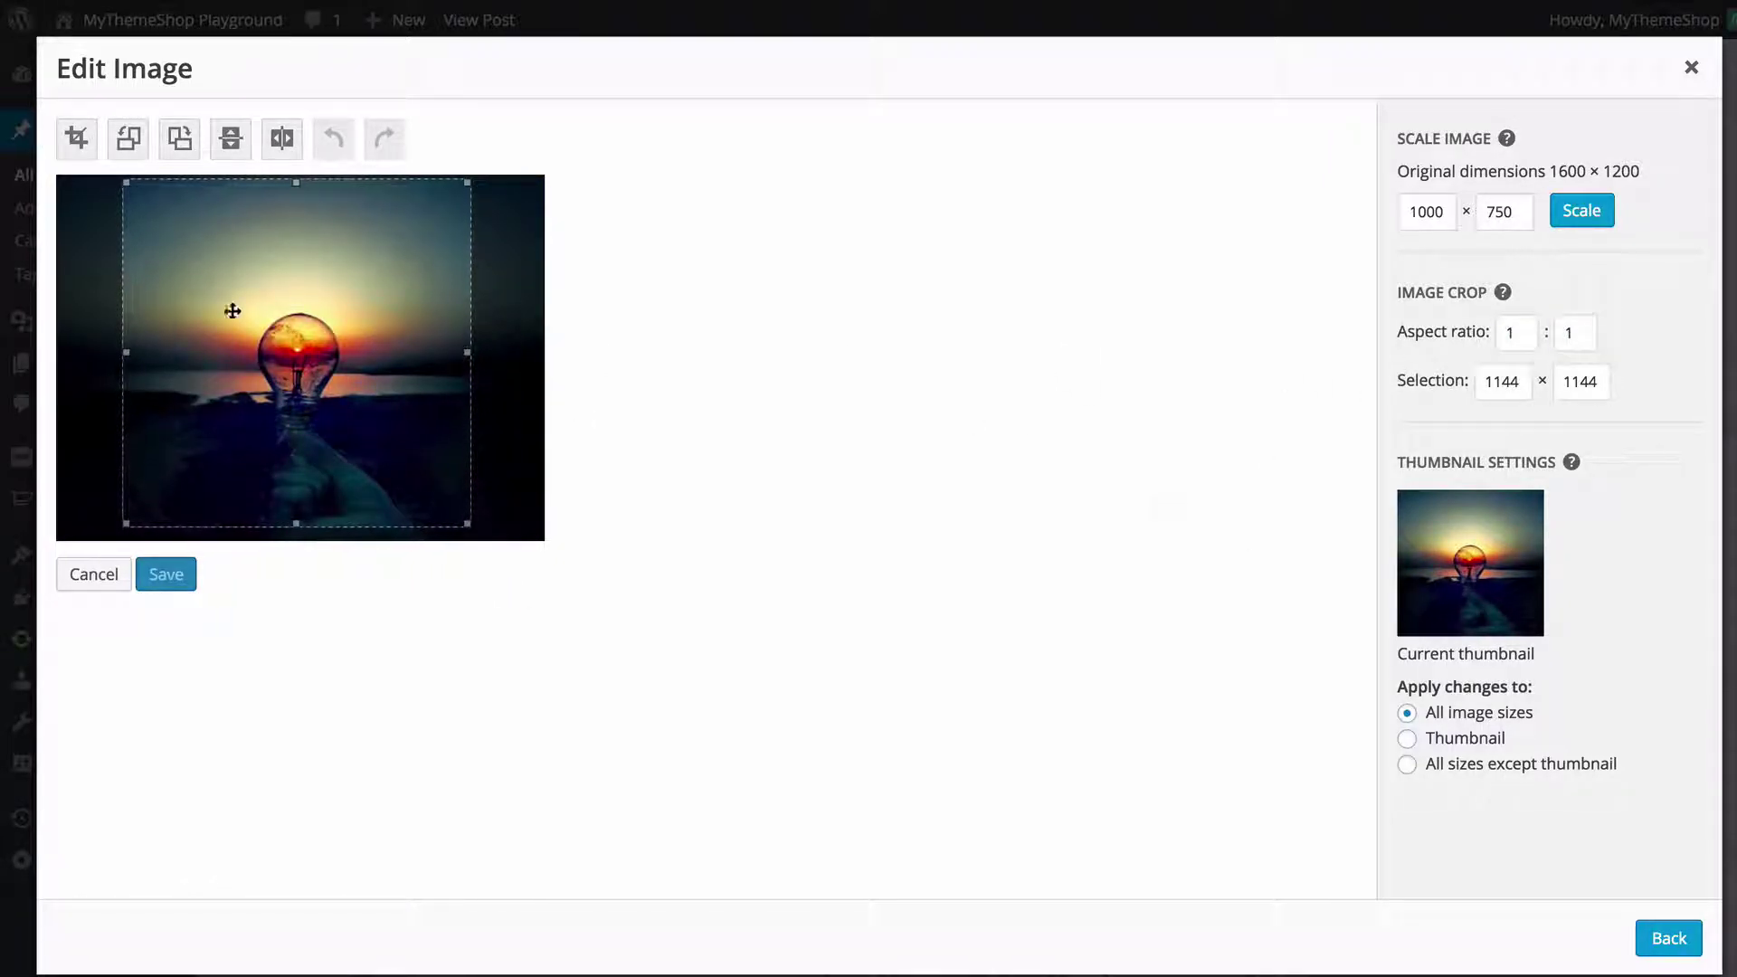
drag(235, 314, 244, 295)
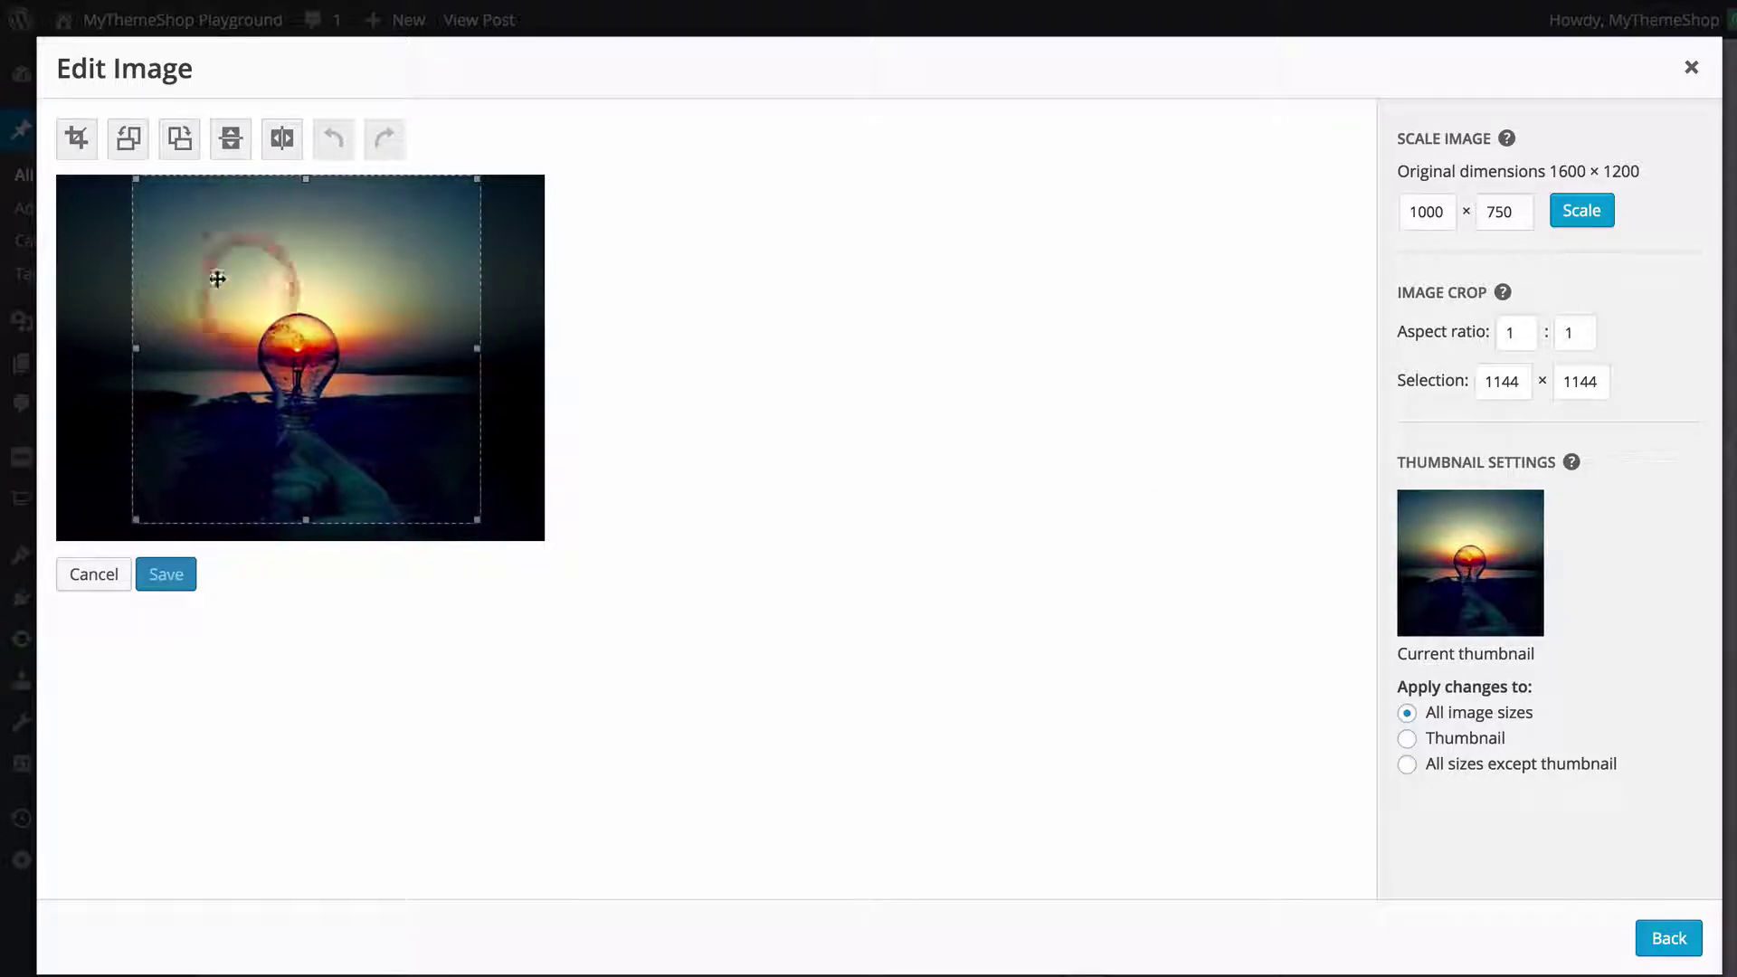
drag(338, 333, 334, 332)
click(77, 140)
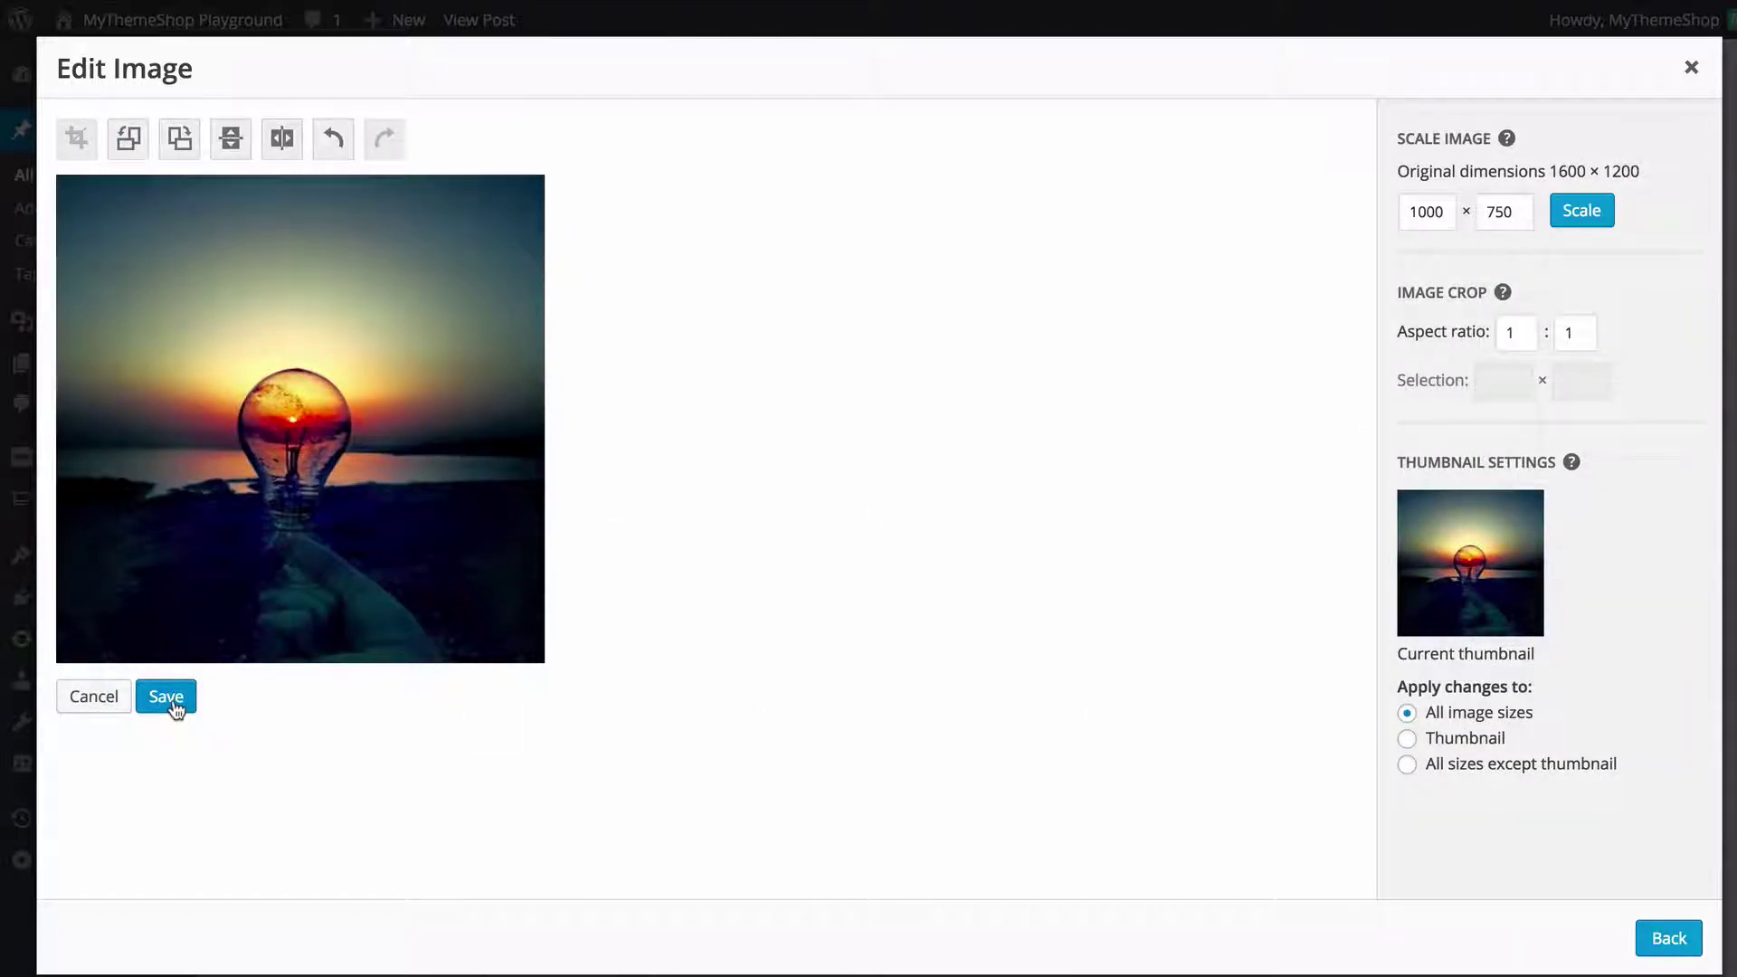
Save the 1144×1144 square crop, insert it into the post, and reopen the media library
click(167, 698)
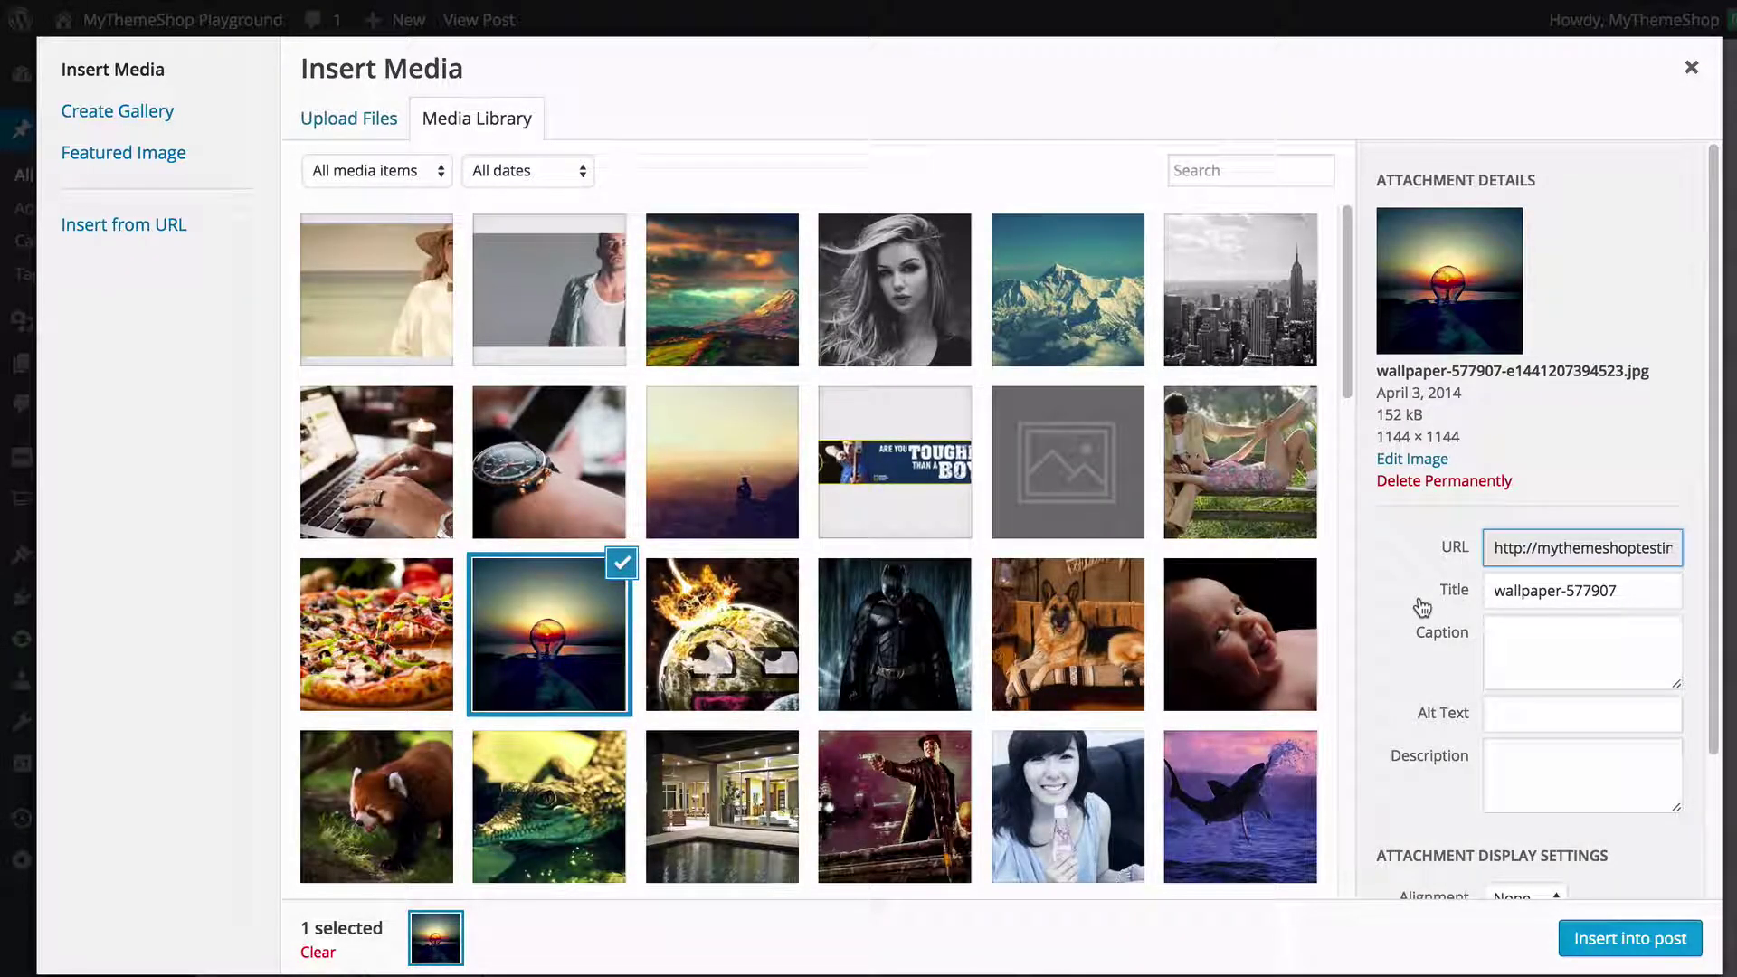
scroll(1448, 602, down, 3)
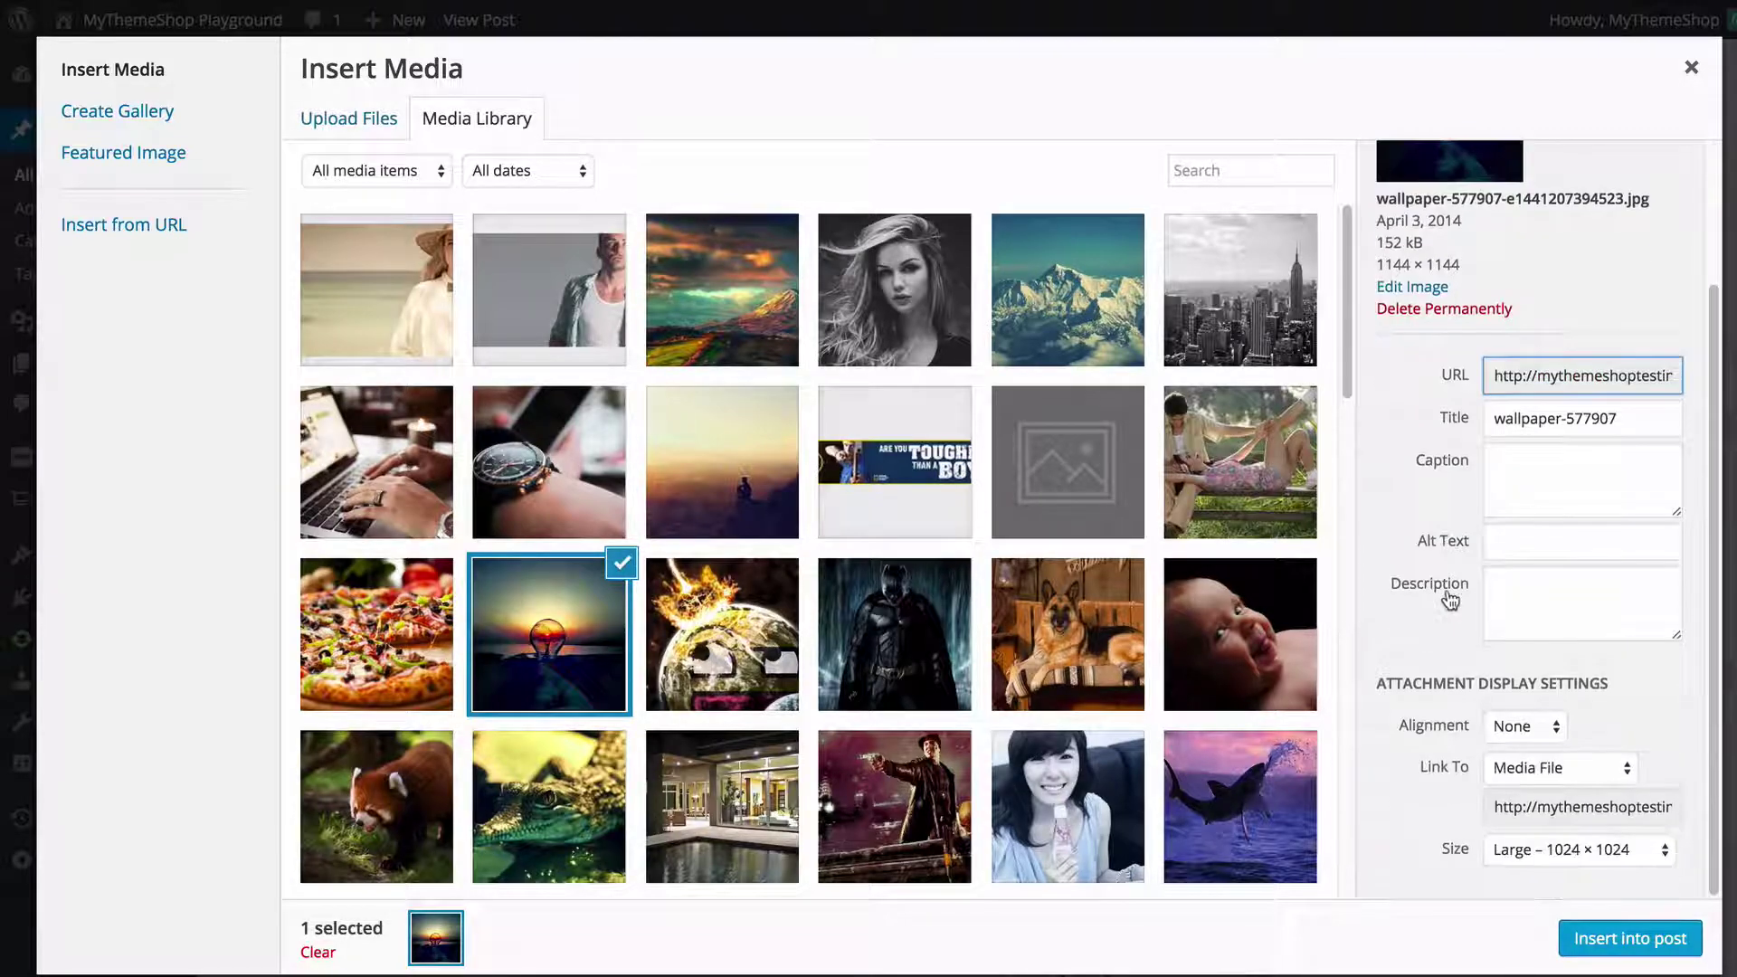
click(1607, 934)
scroll(807, 657, down, 5)
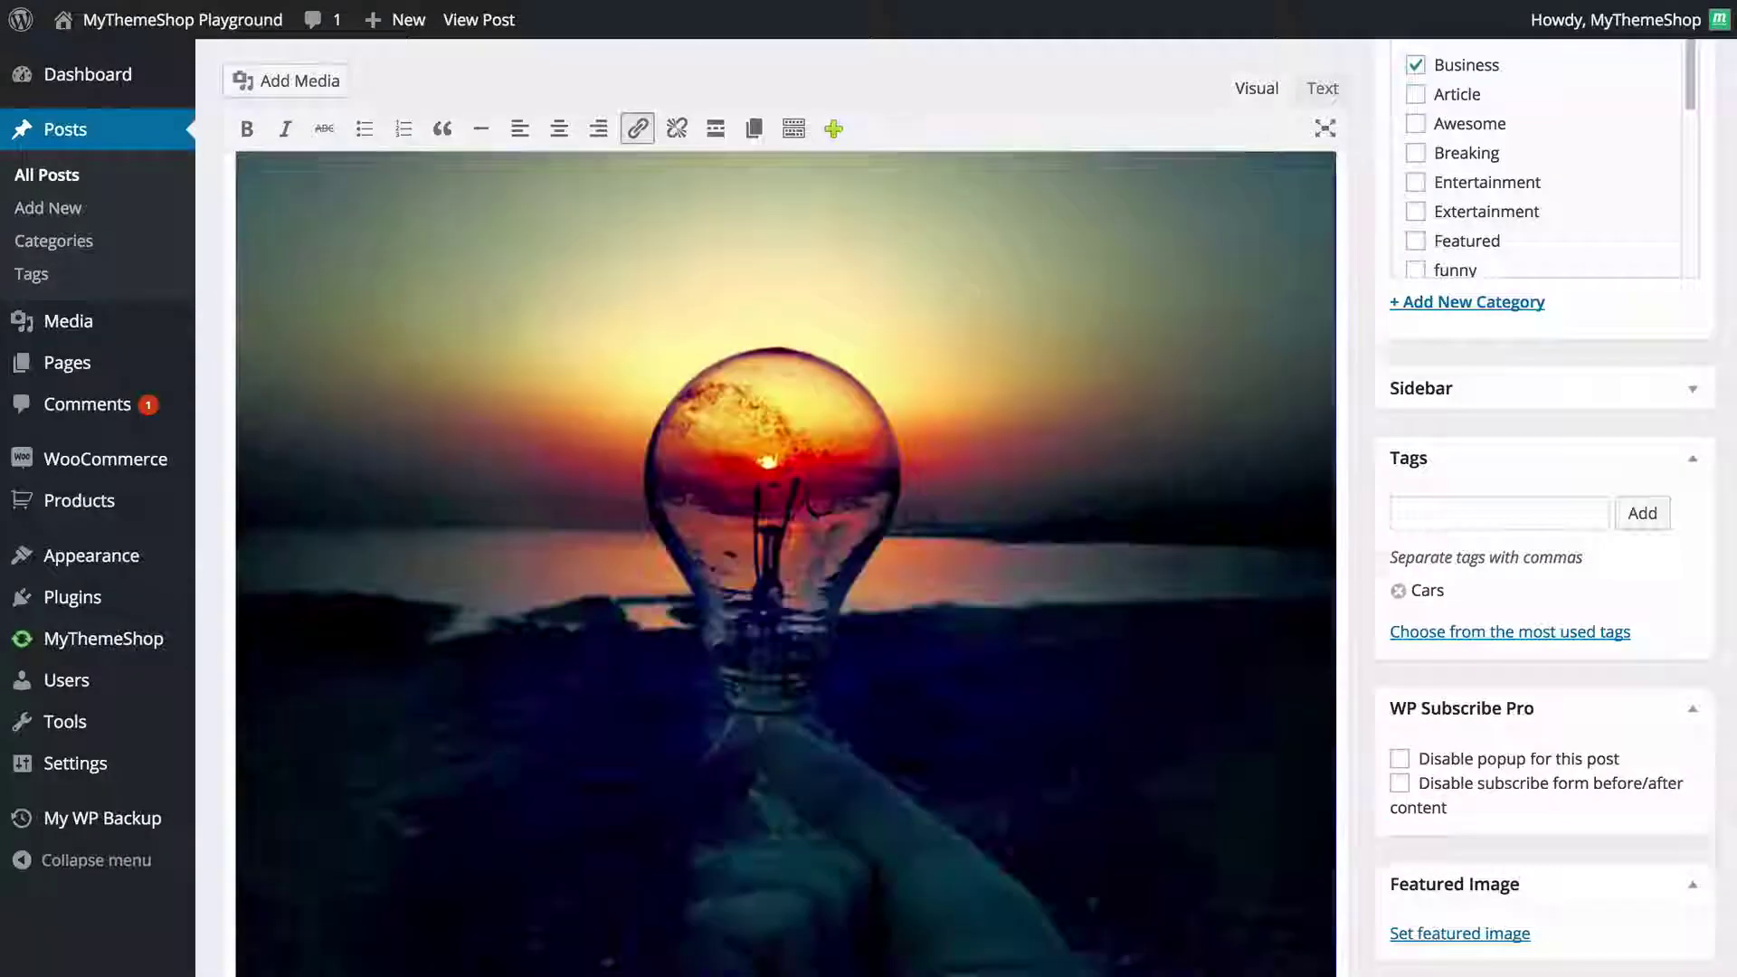
scroll(904, 774, down, 8)
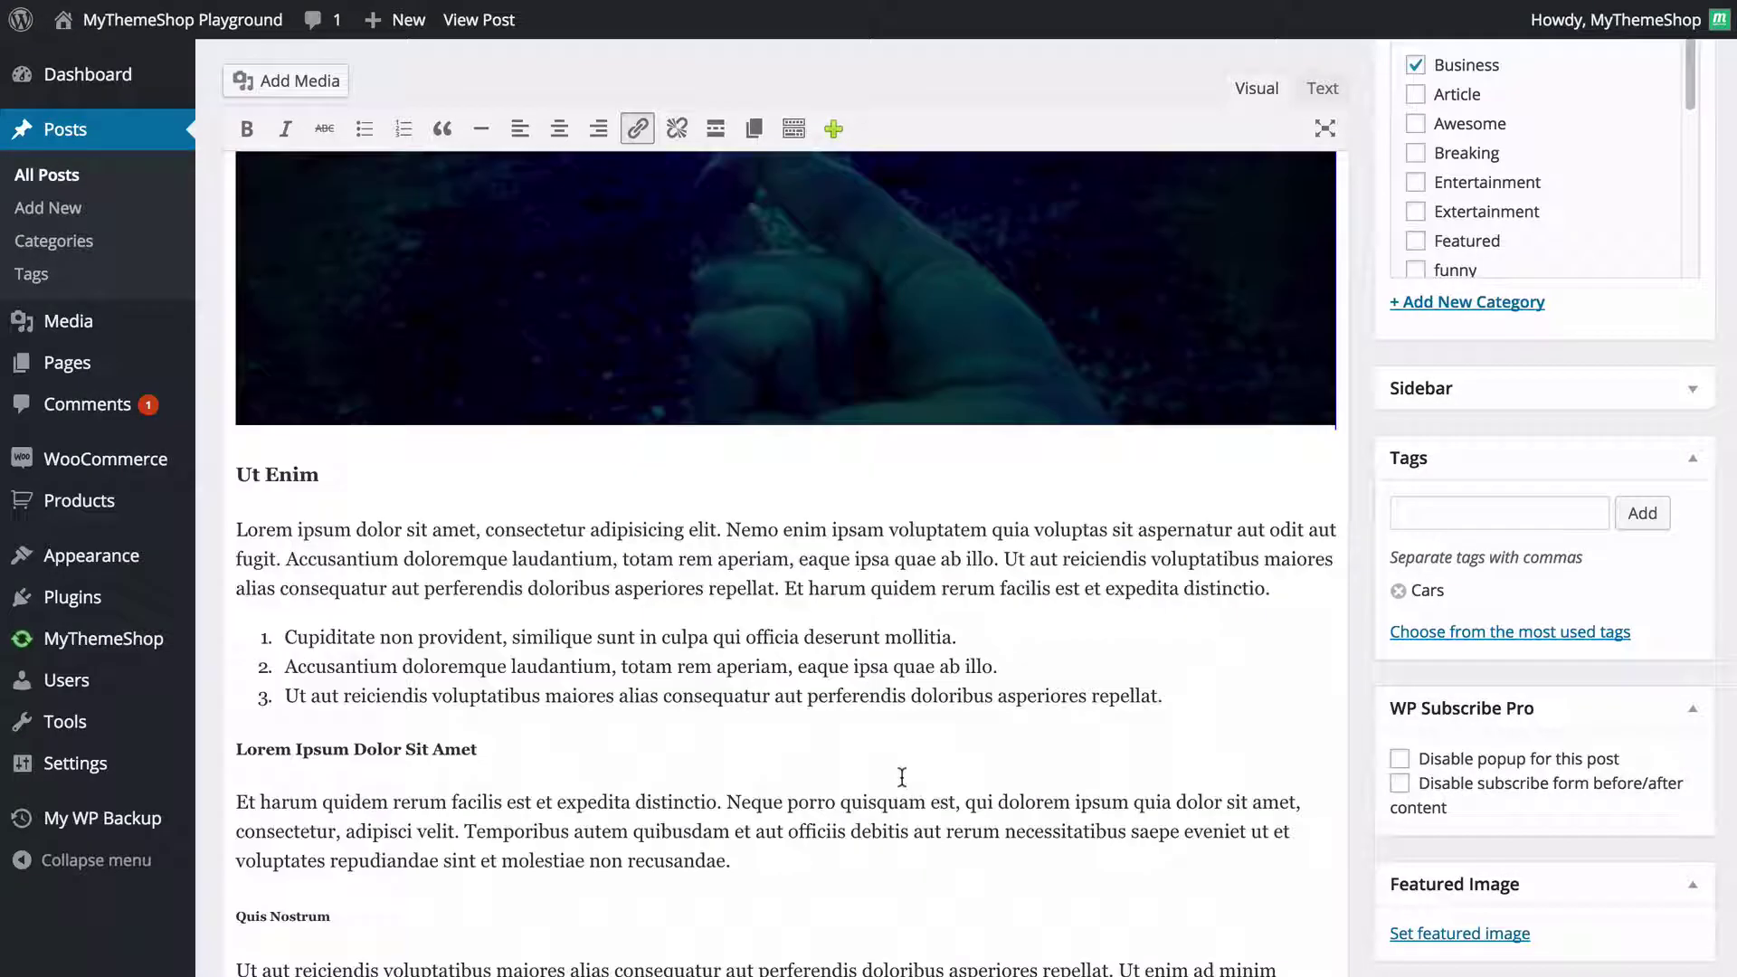
click(261, 79)
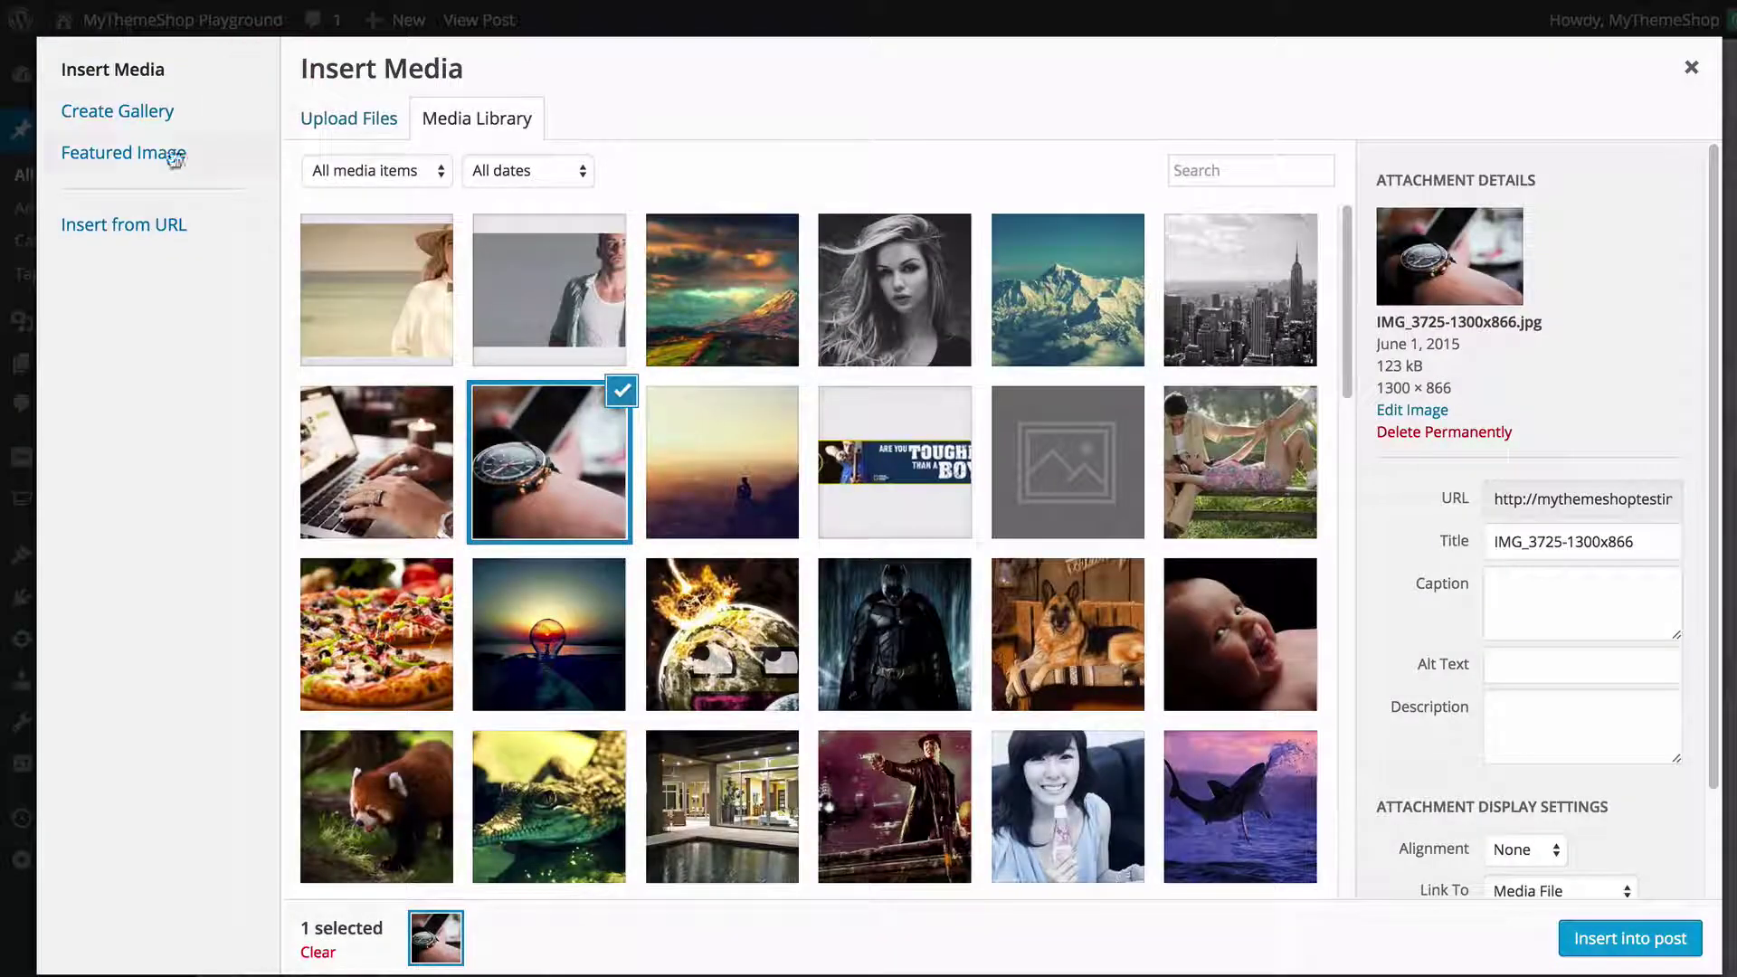
Start a gallery and select the laptop, sunset, couple, pizza, batman, dog and baby photos
click(145, 111)
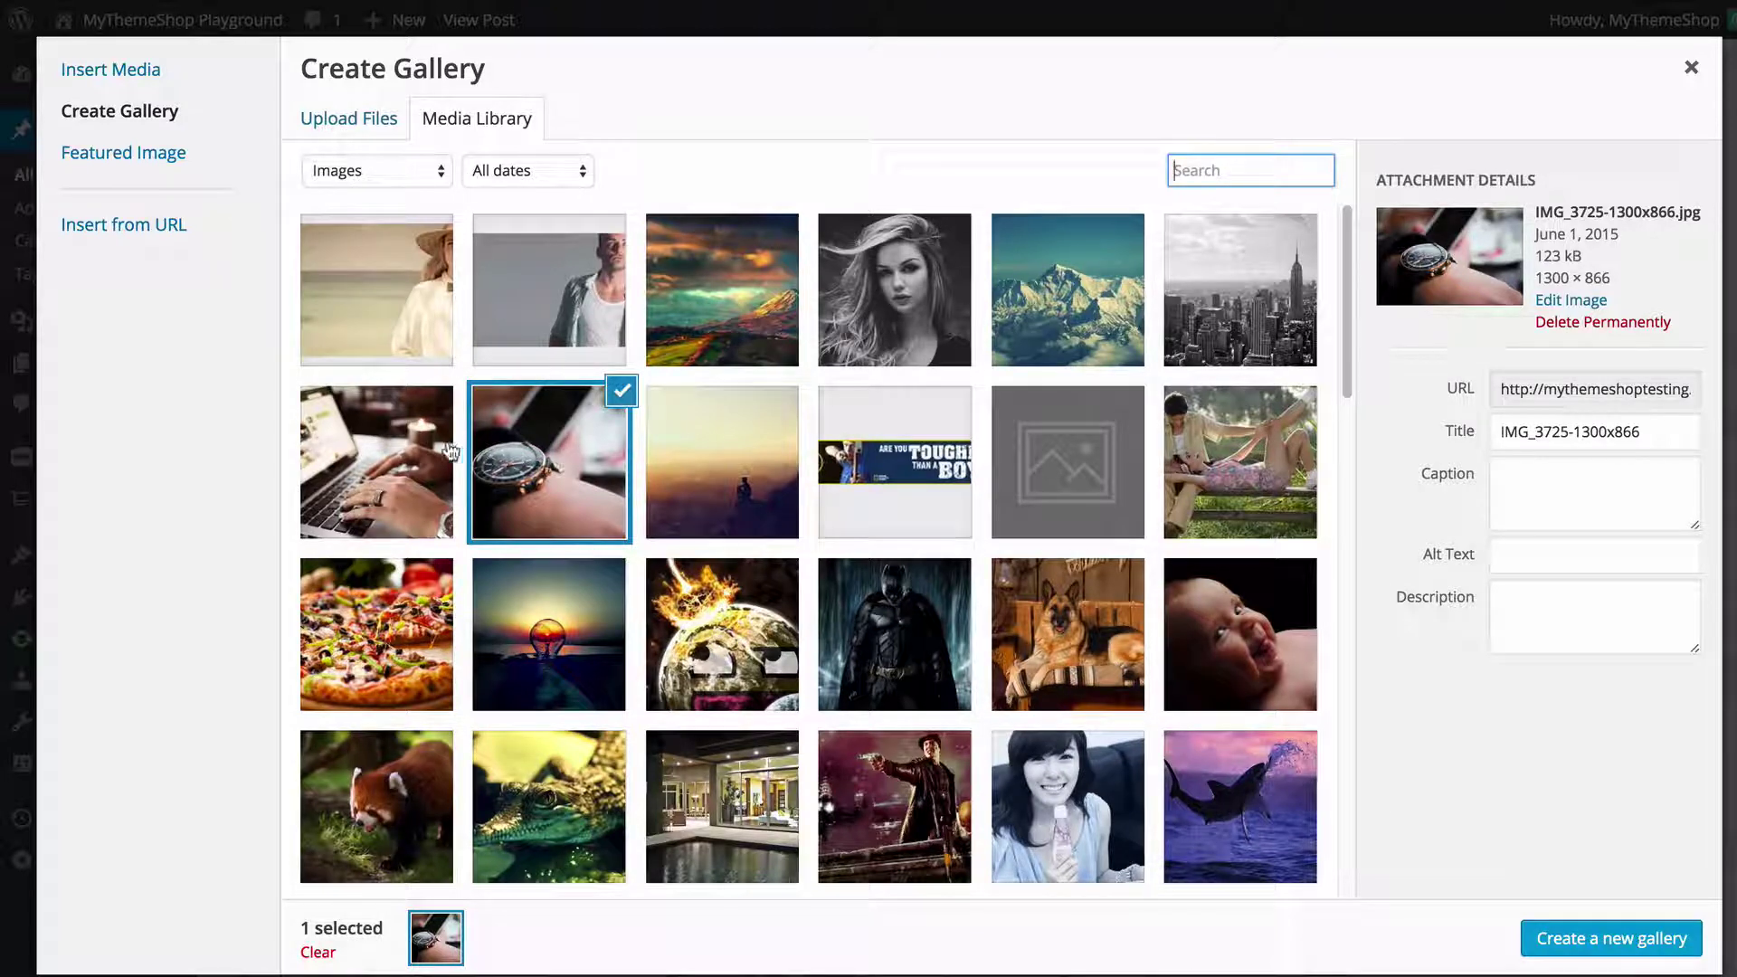
click(450, 452)
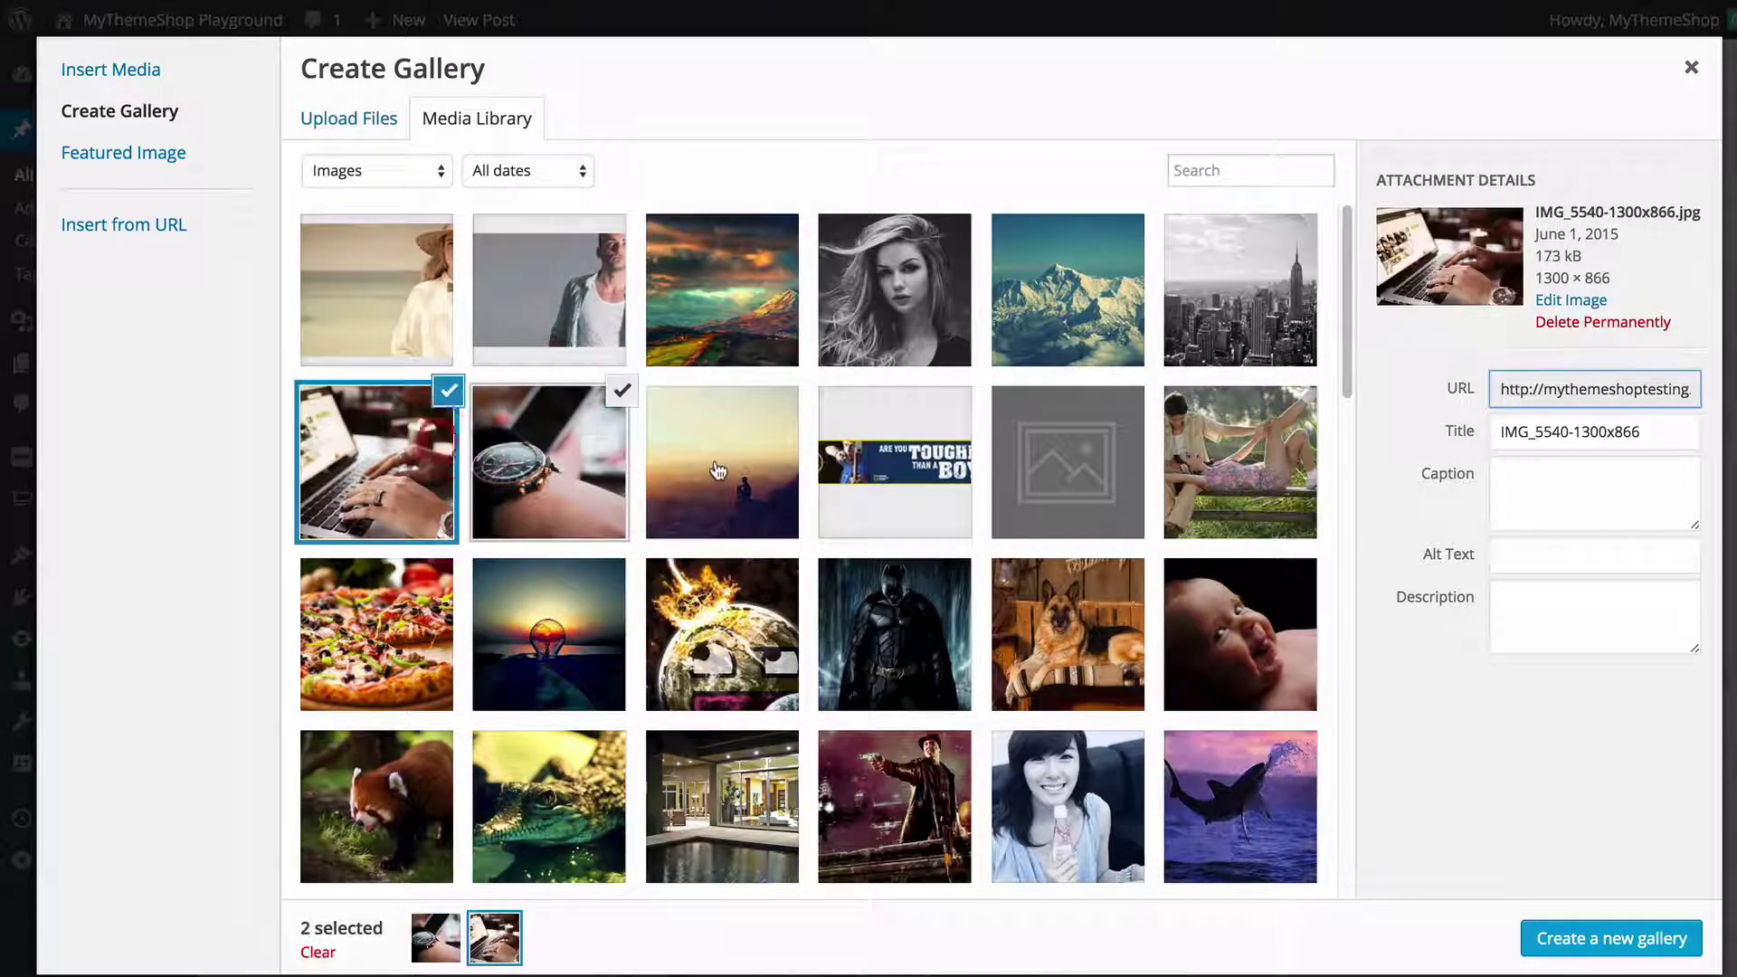
click(724, 480)
click(1205, 455)
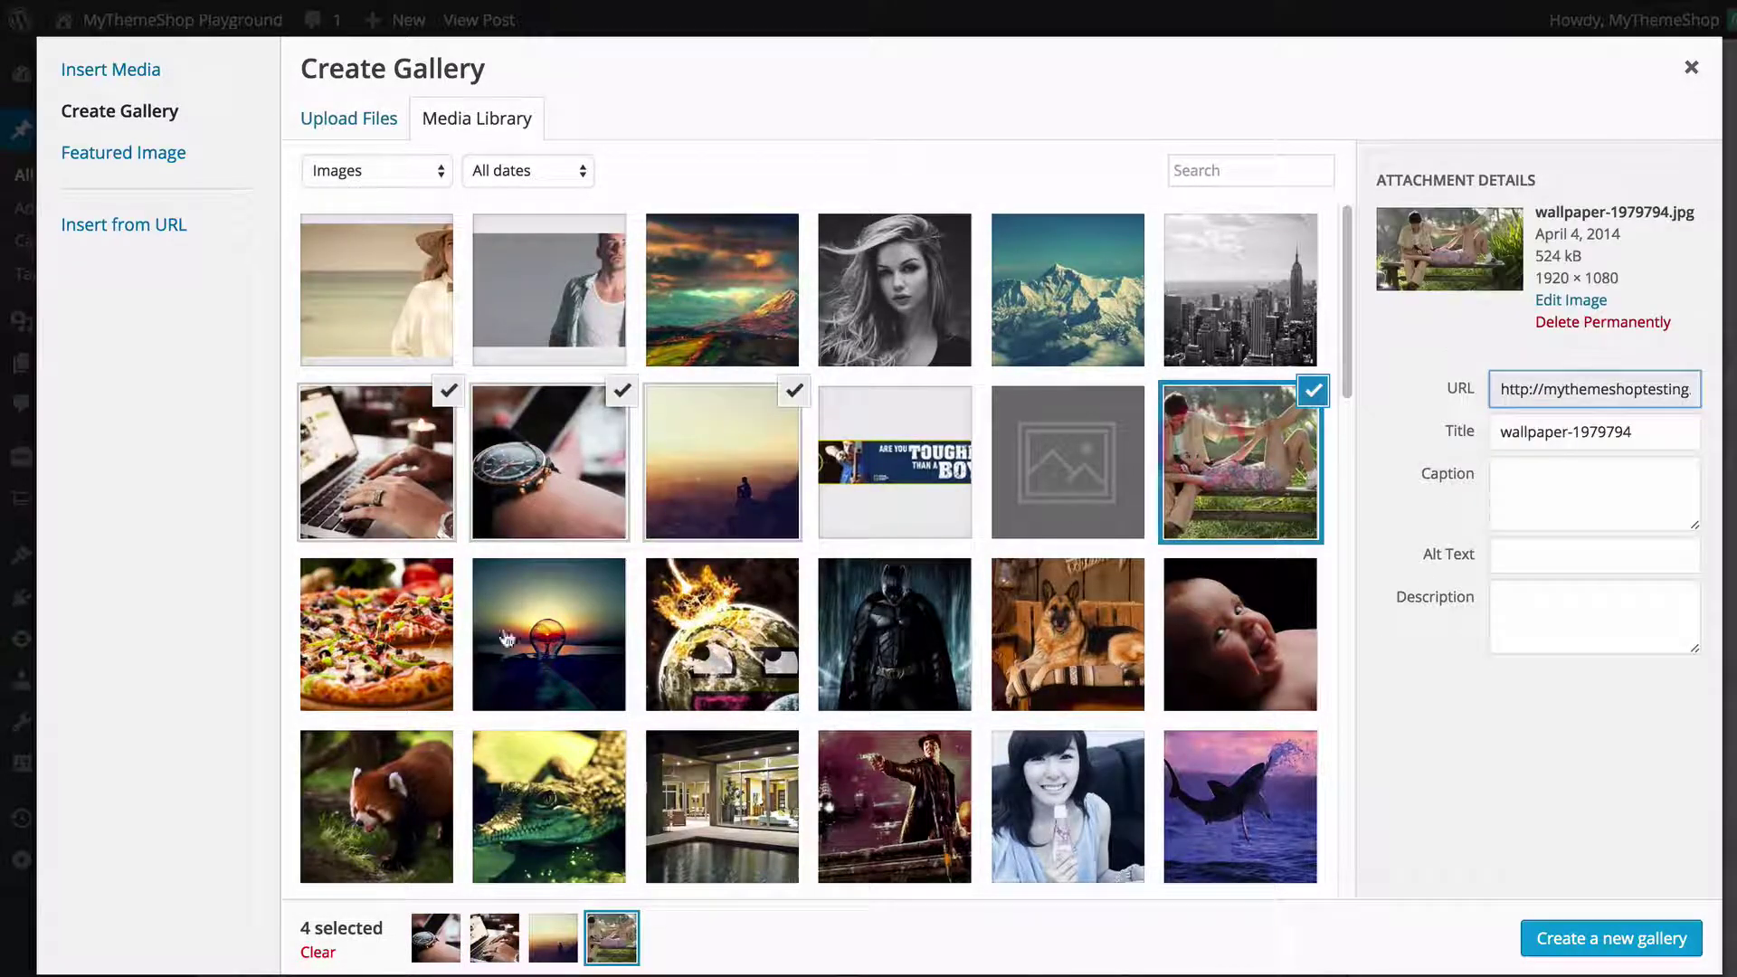
click(389, 625)
click(894, 634)
click(1056, 622)
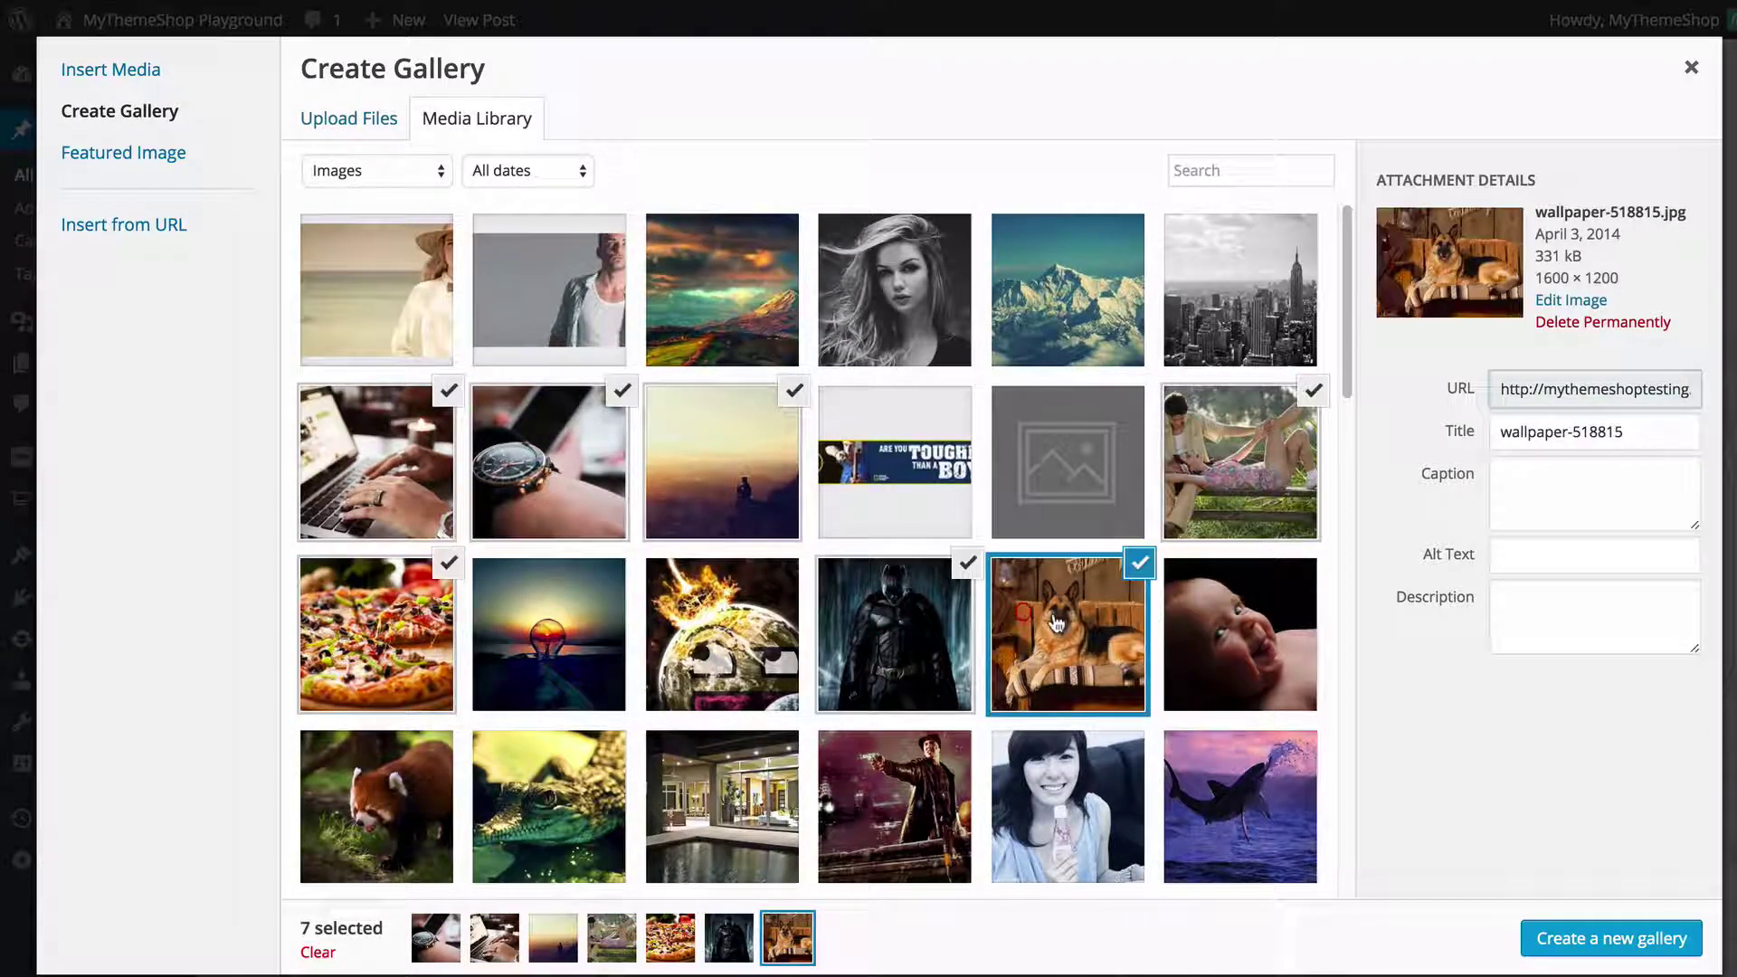
click(1217, 616)
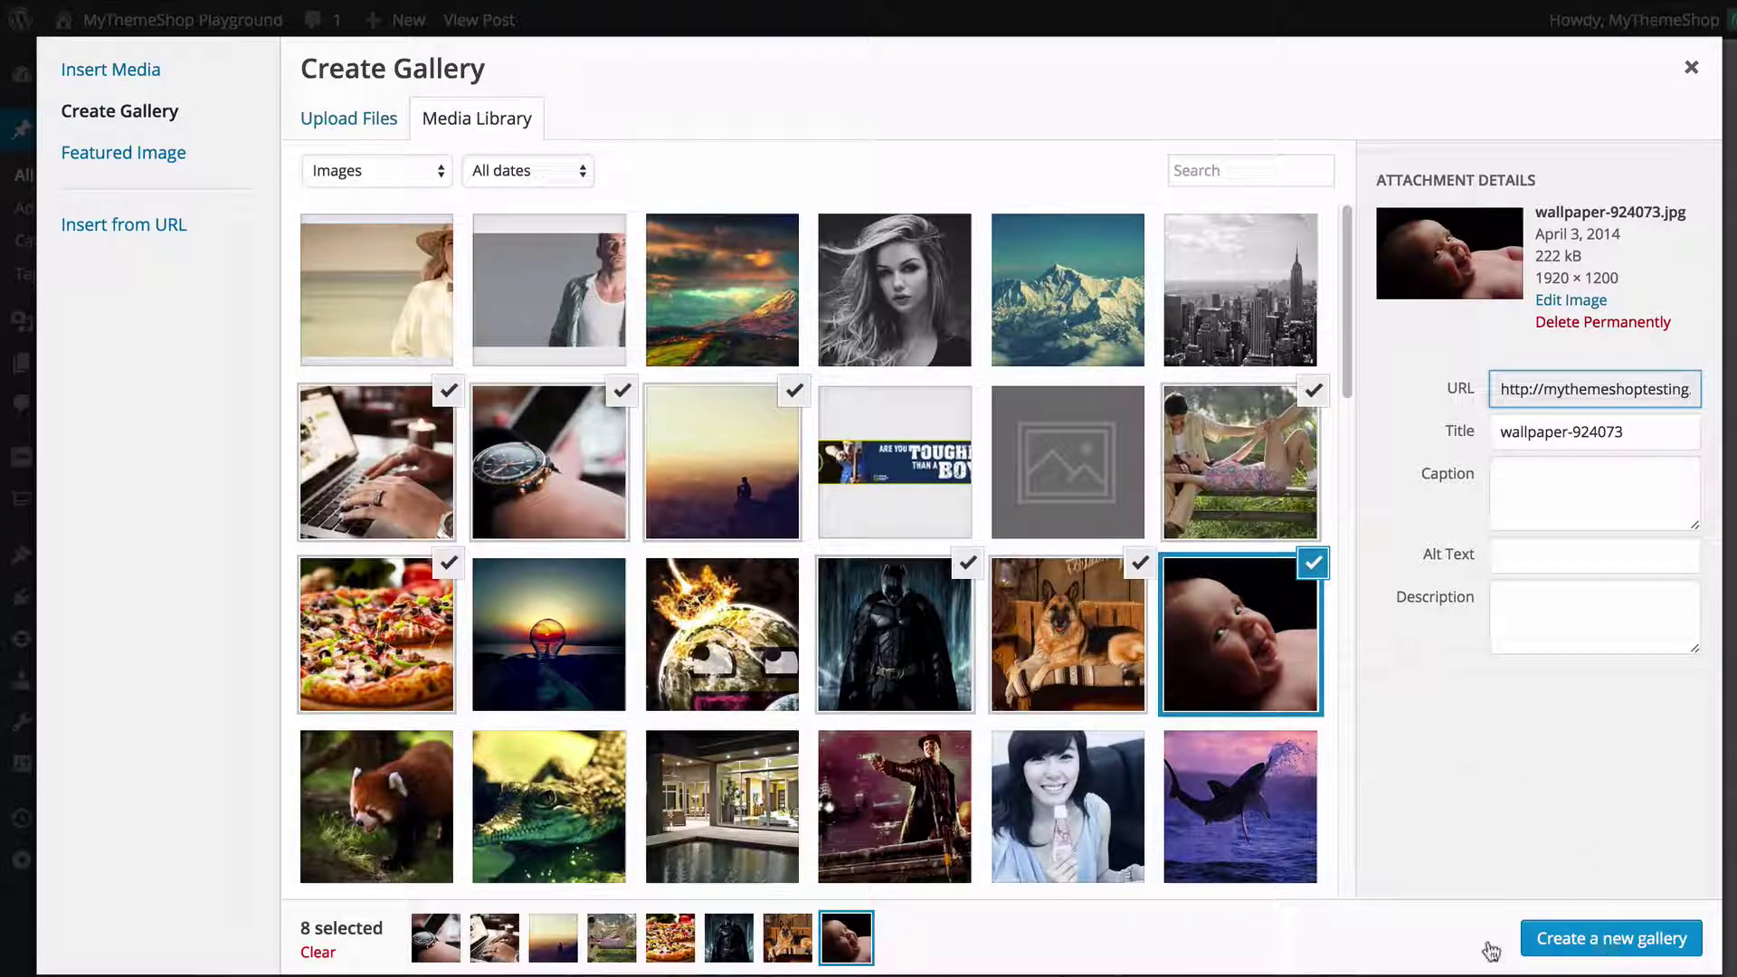
Create the eight-image gallery with the watch second after the laptop, at Thumbnail size, and insert it
click(1612, 946)
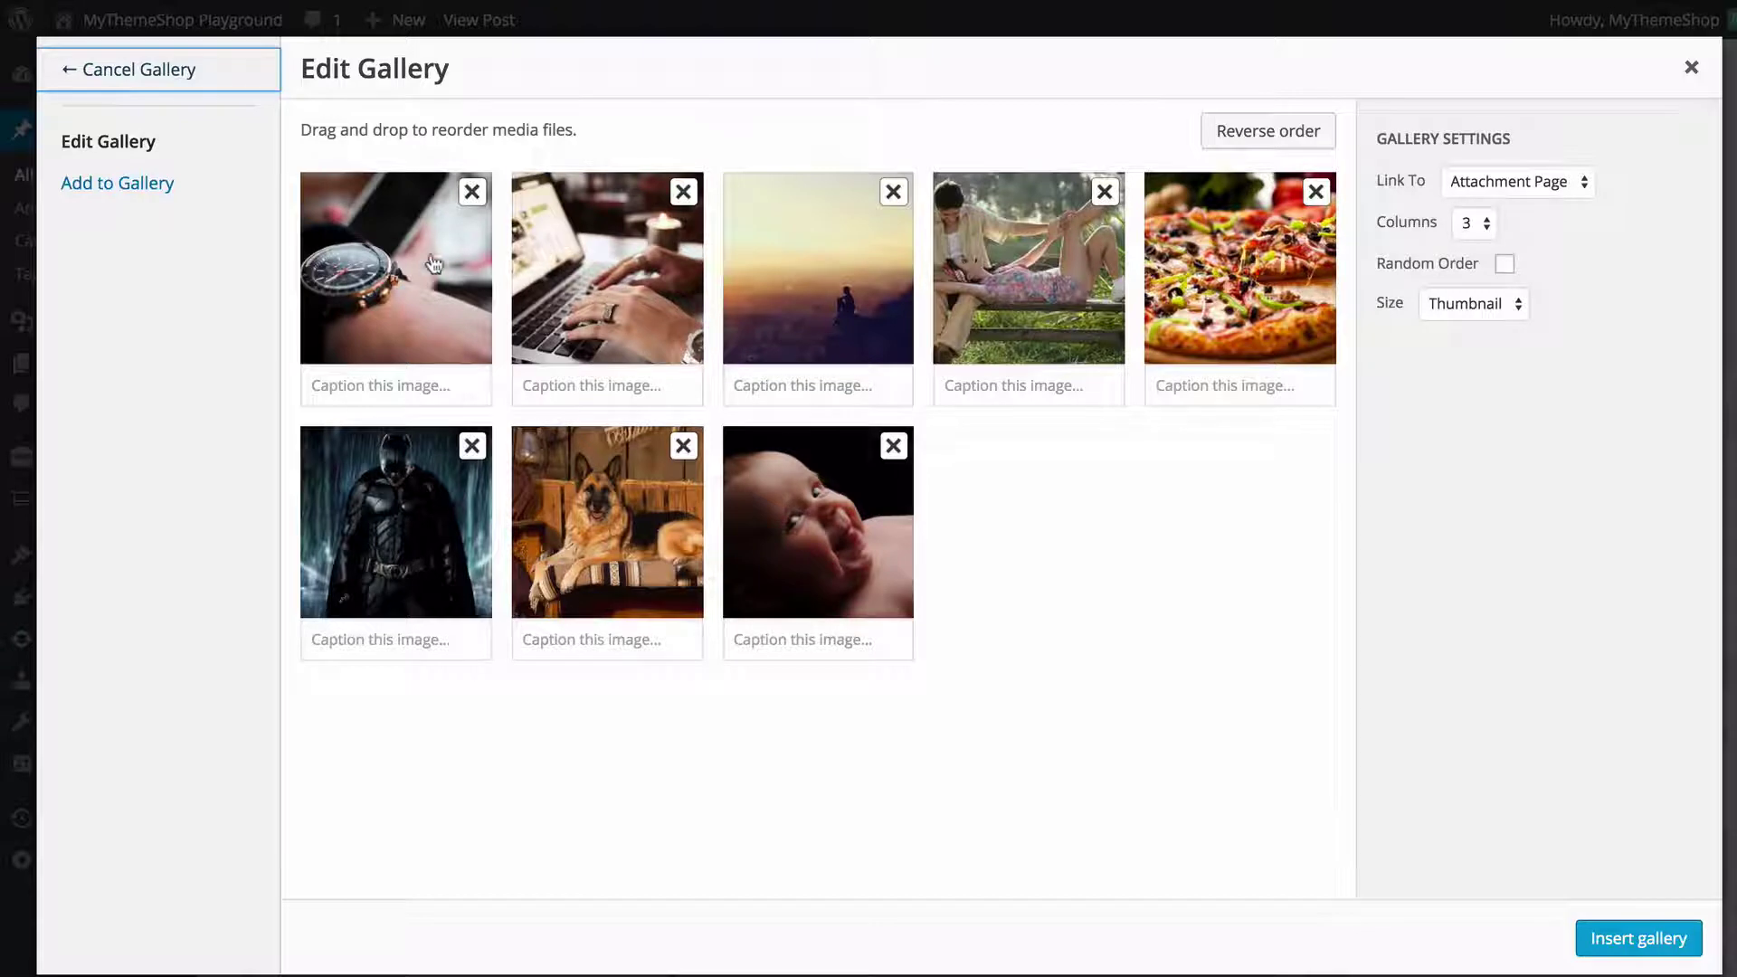
drag(411, 262, 506, 271)
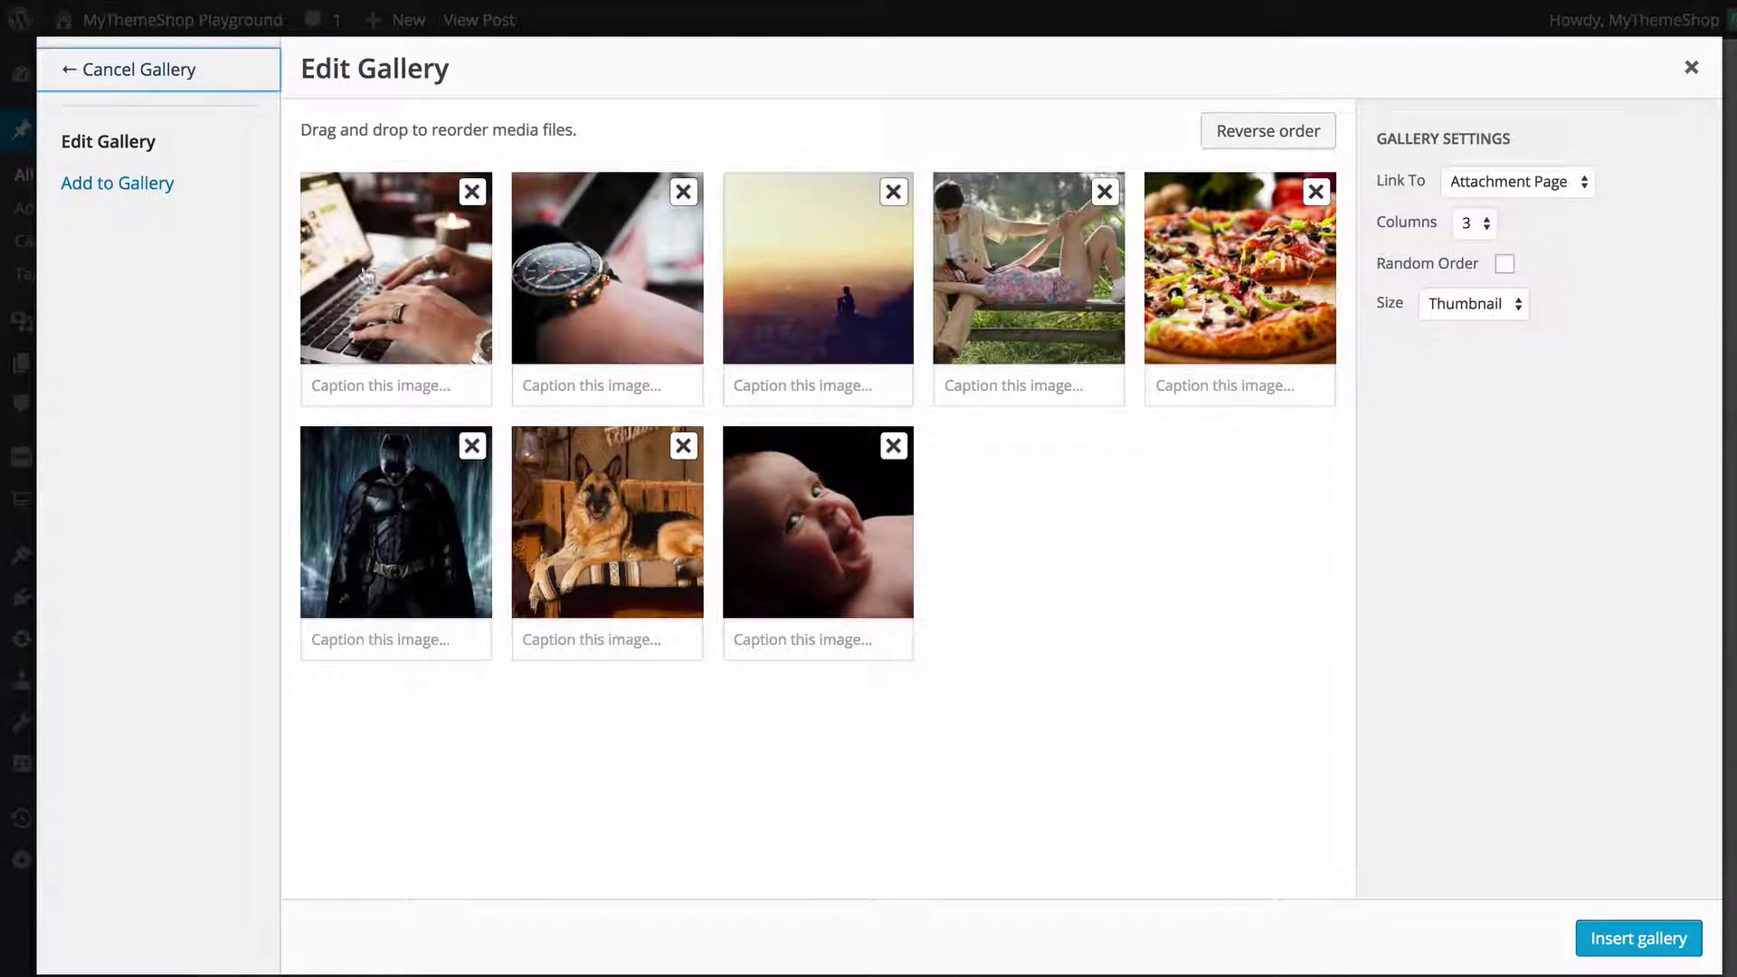
click(1500, 304)
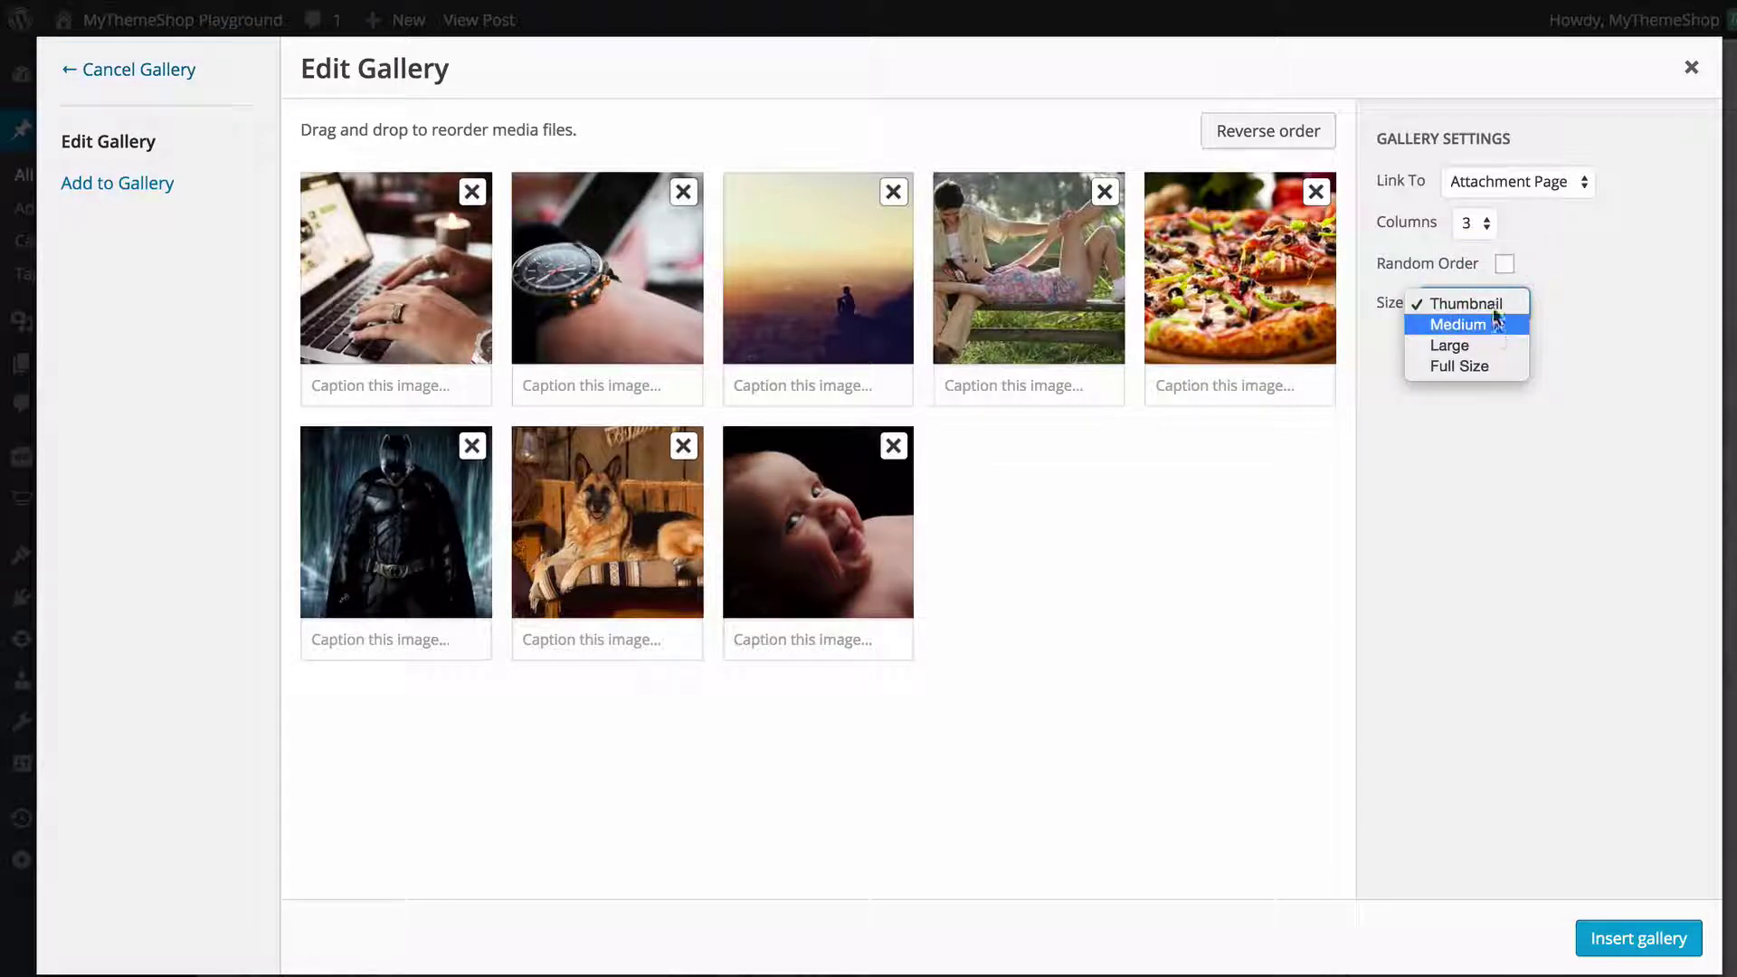
click(1491, 304)
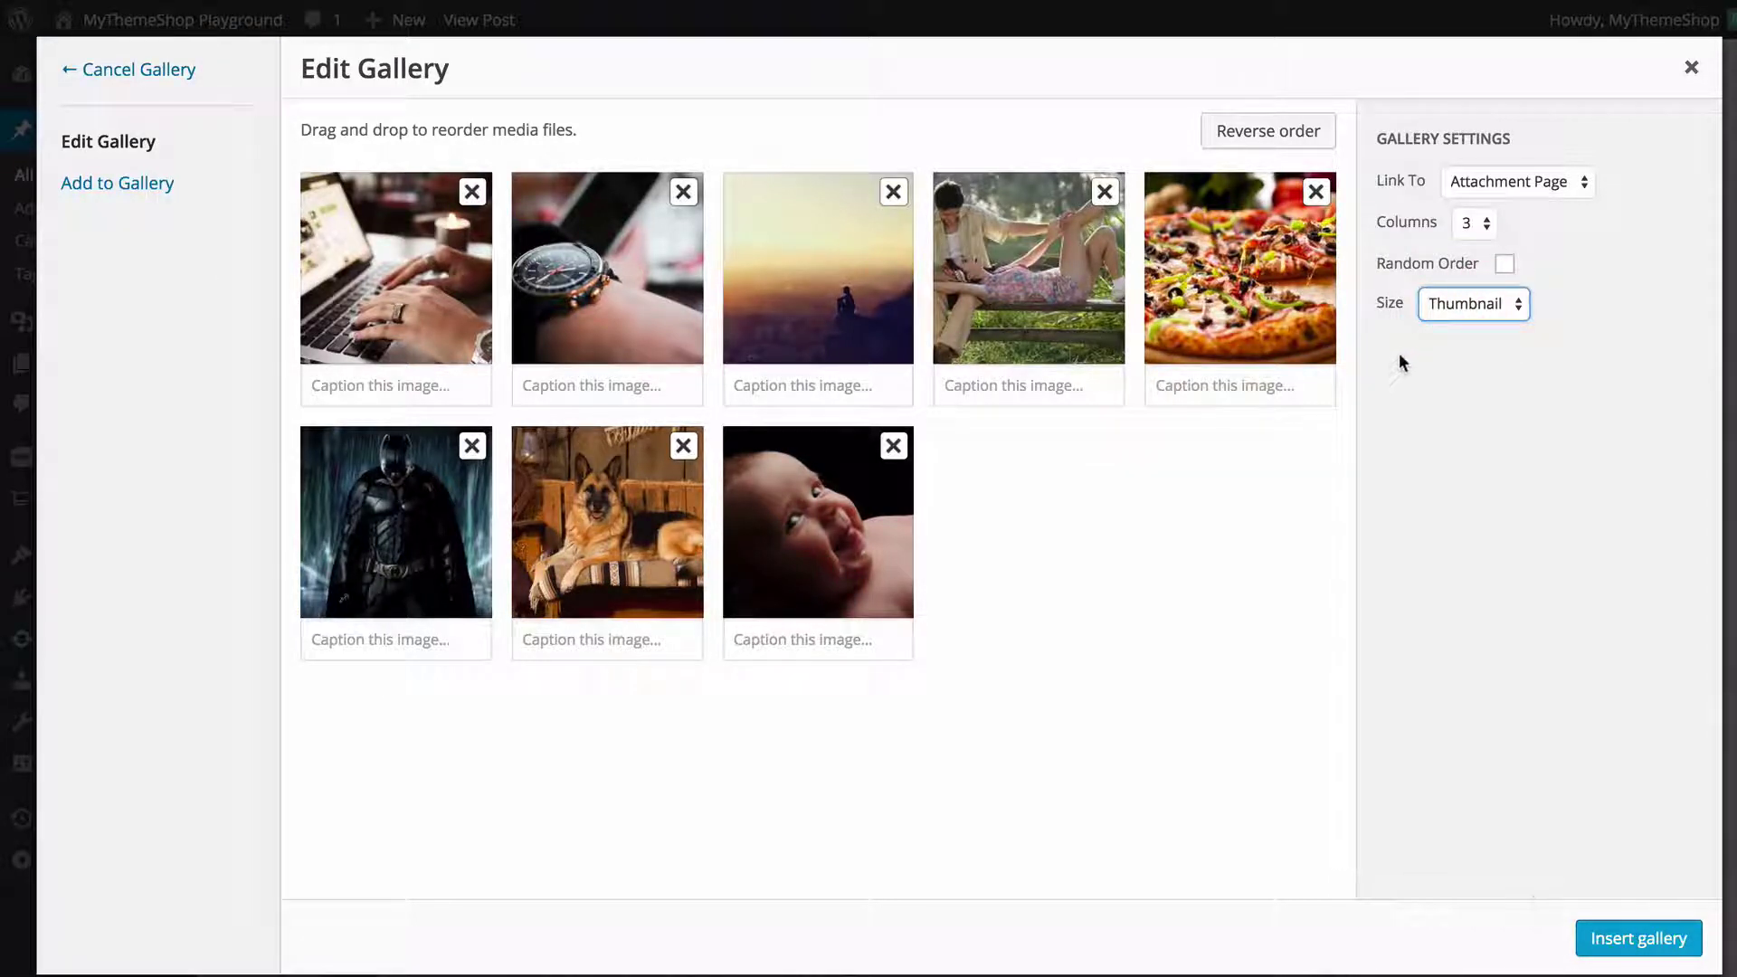
click(1613, 934)
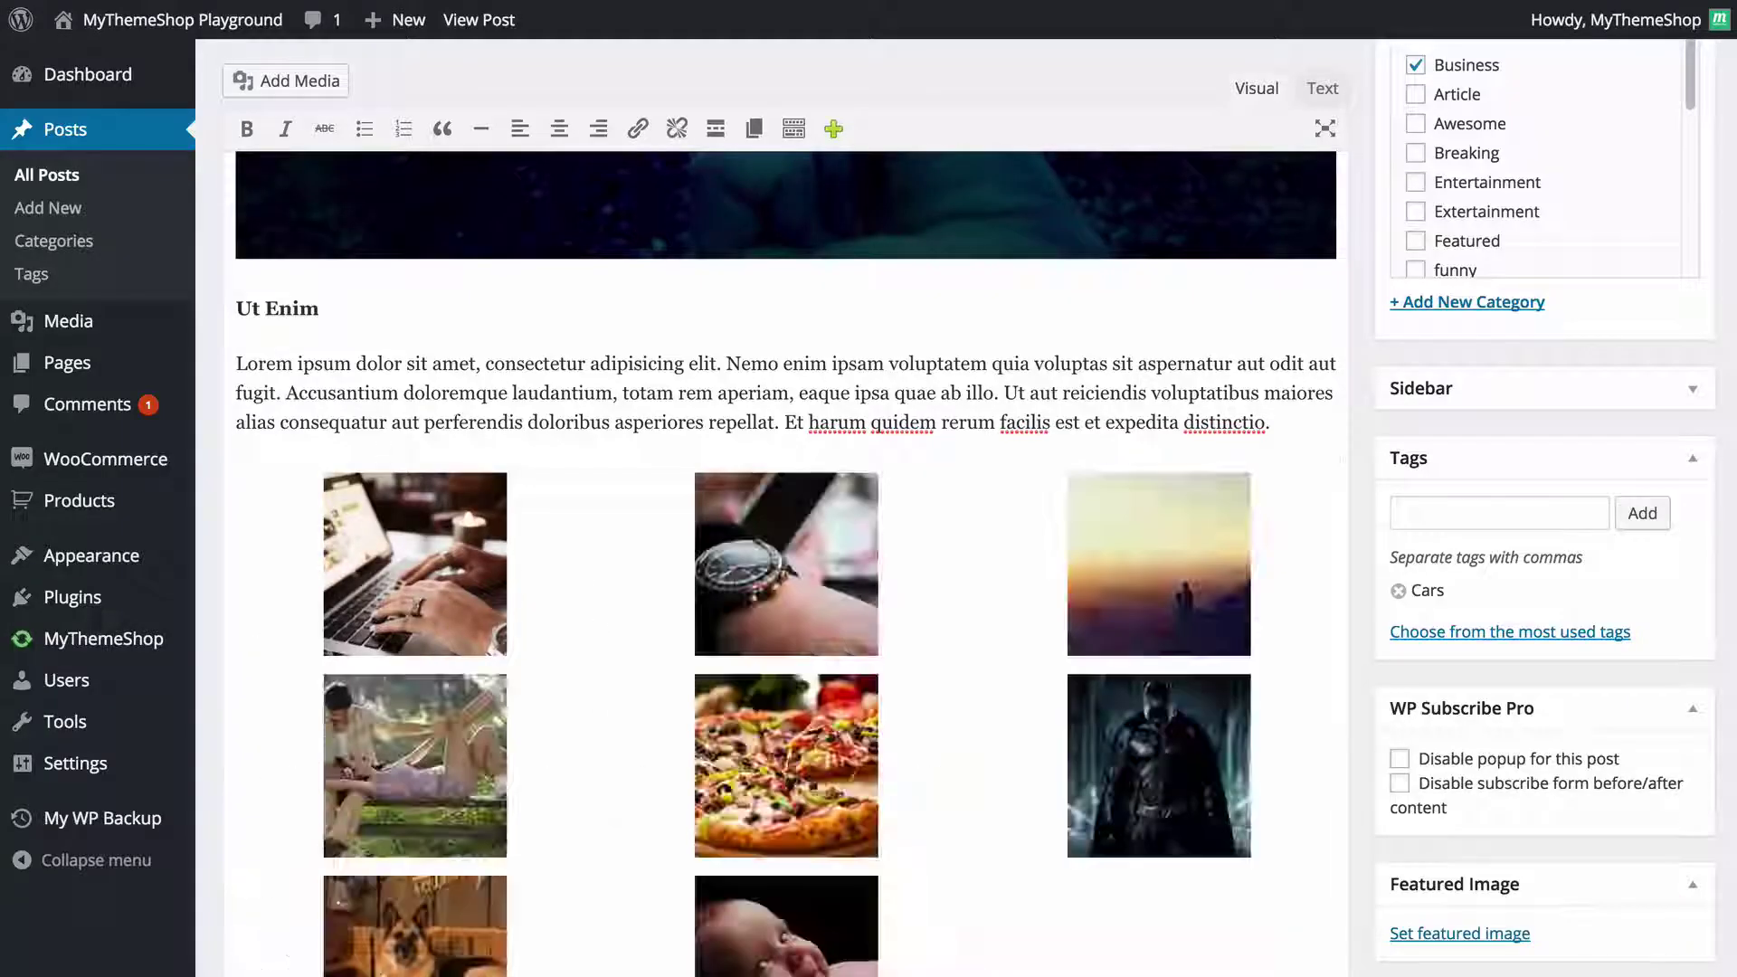
Update the post with its gallery and scroll the live page down to review the gallery
scroll(977, 729, down, 2)
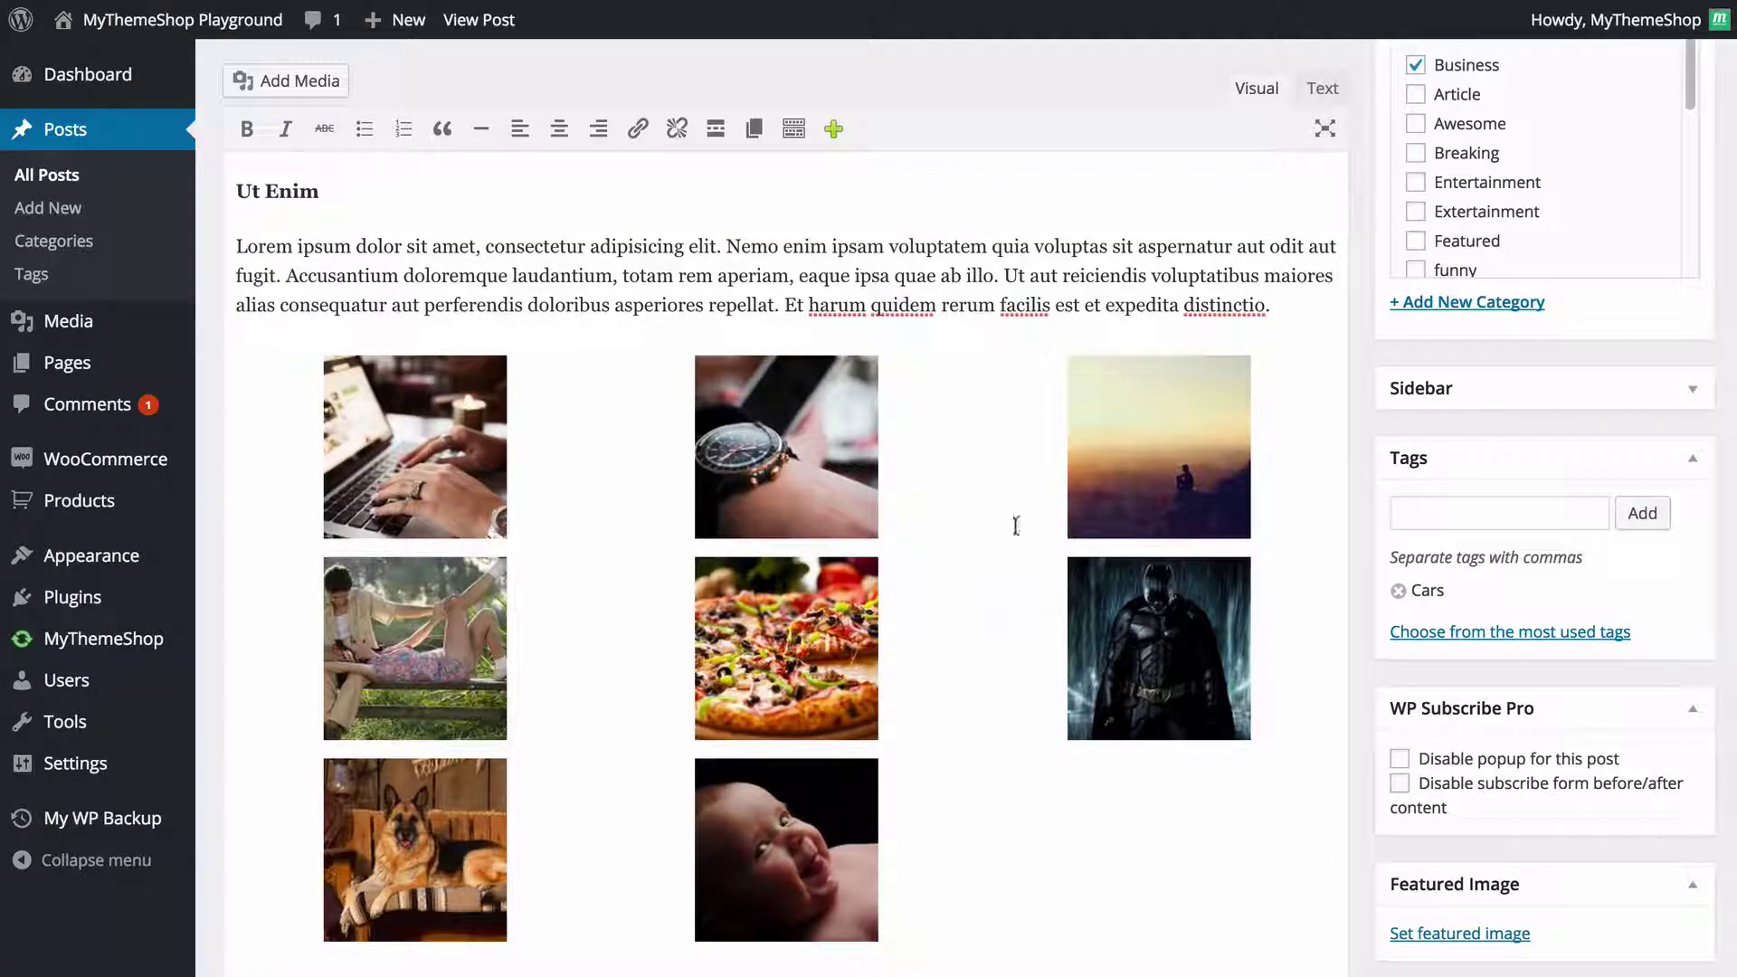
scroll(1396, 392, up, 10)
click(1642, 527)
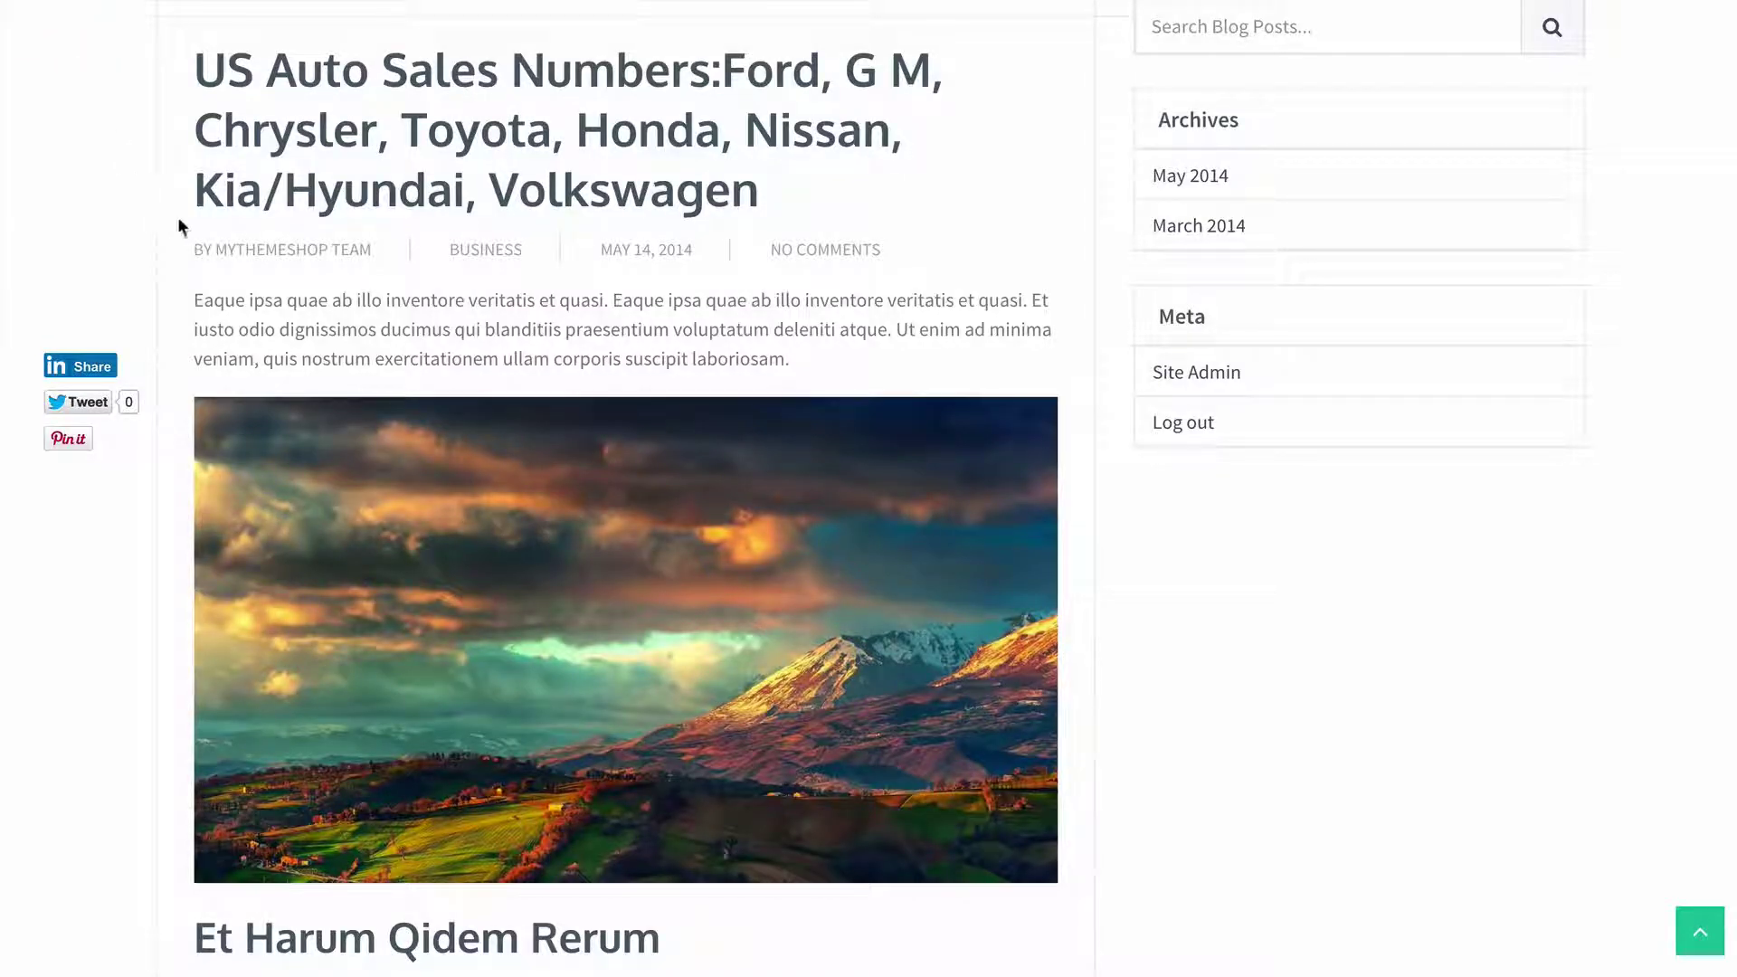
scroll(181, 290, down, 2)
scroll(181, 288, down, 10)
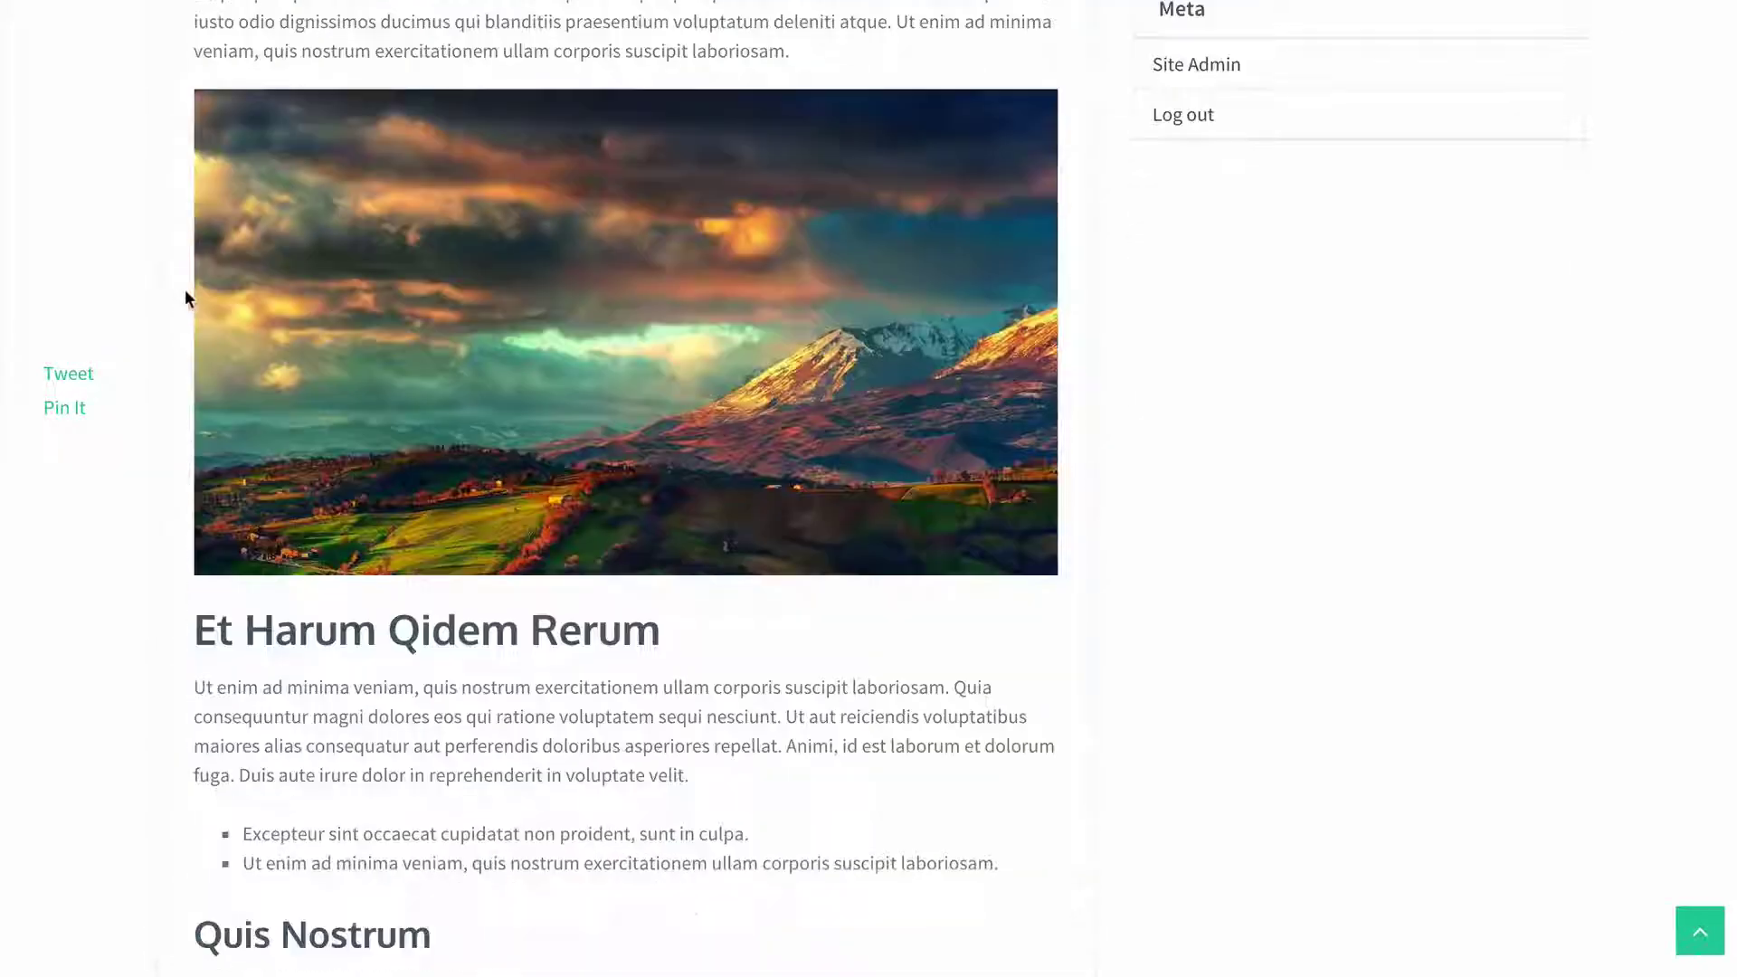
scroll(520, 380, down, 2)
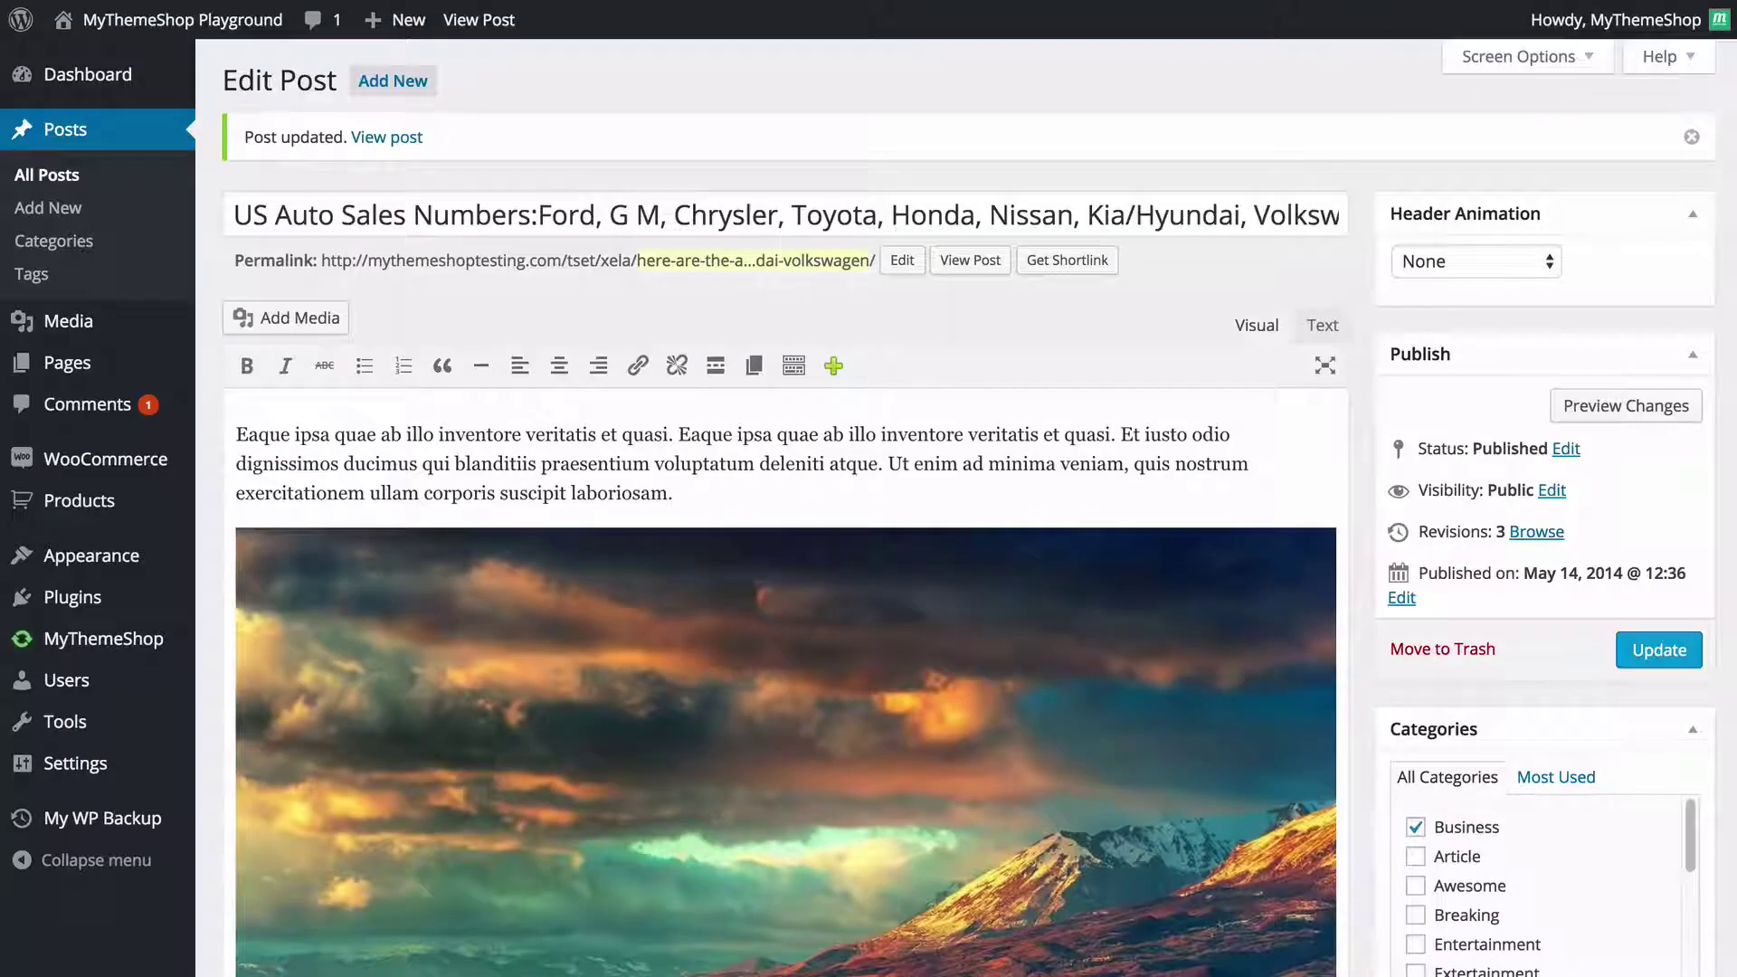
scroll(669, 529, down, 15)
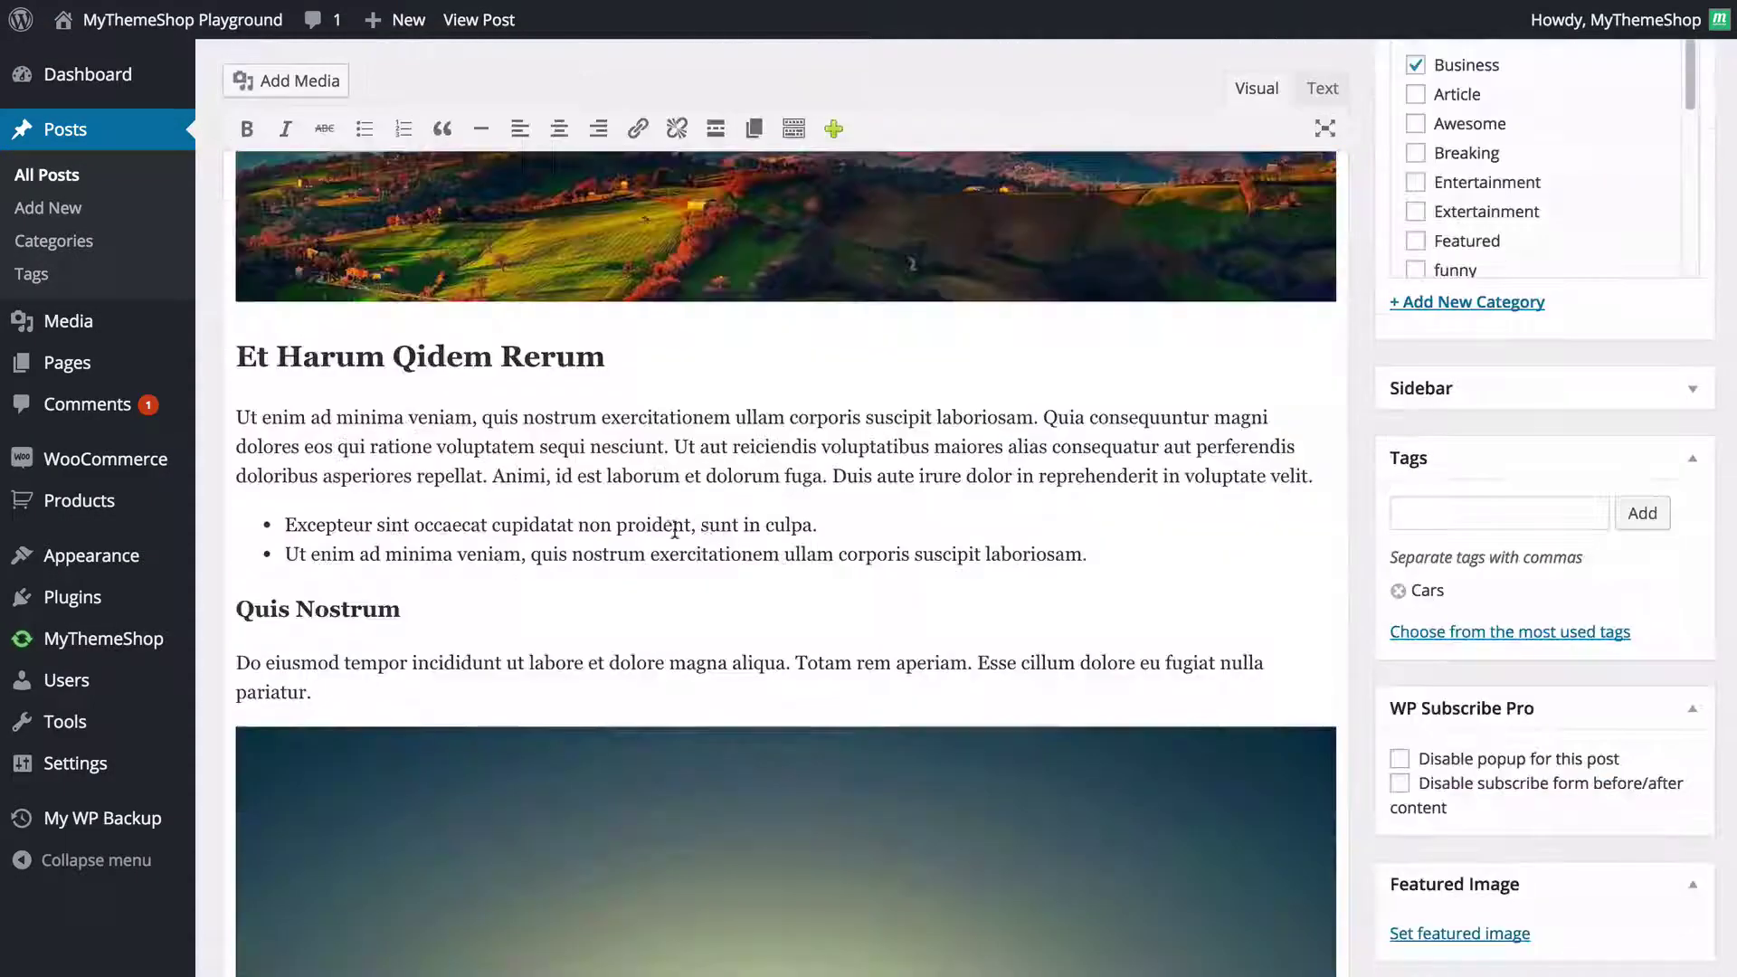
scroll(670, 530, down, 4)
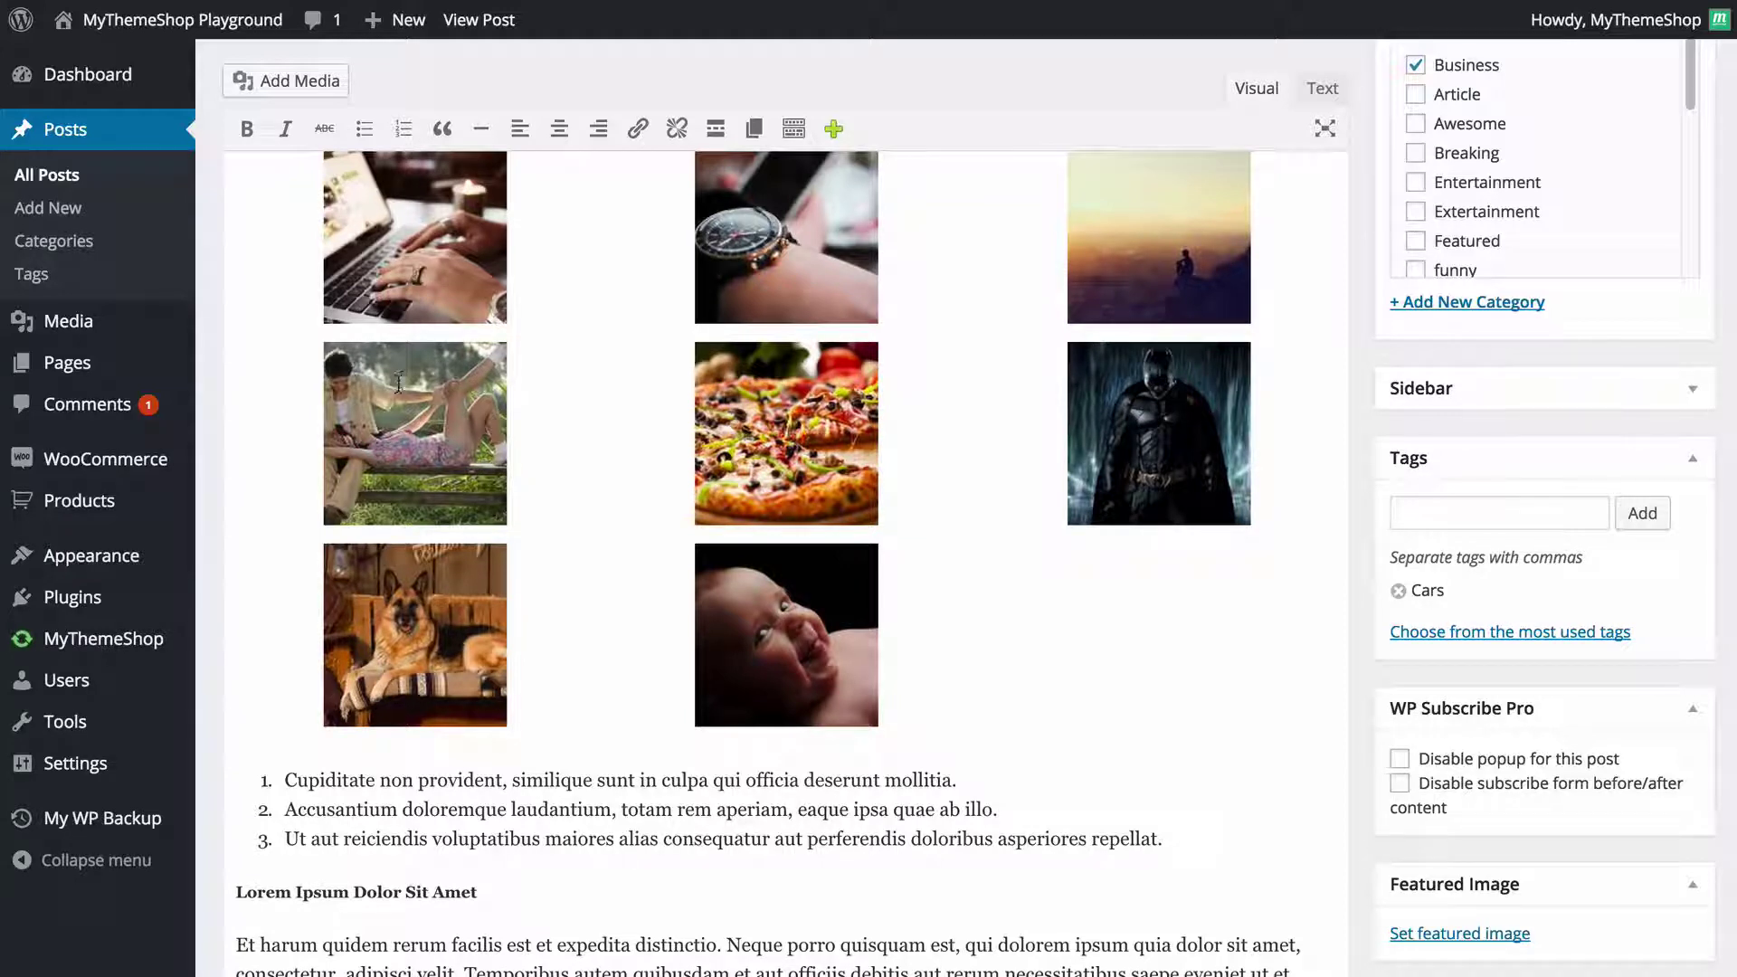
mouse_move(67, 340)
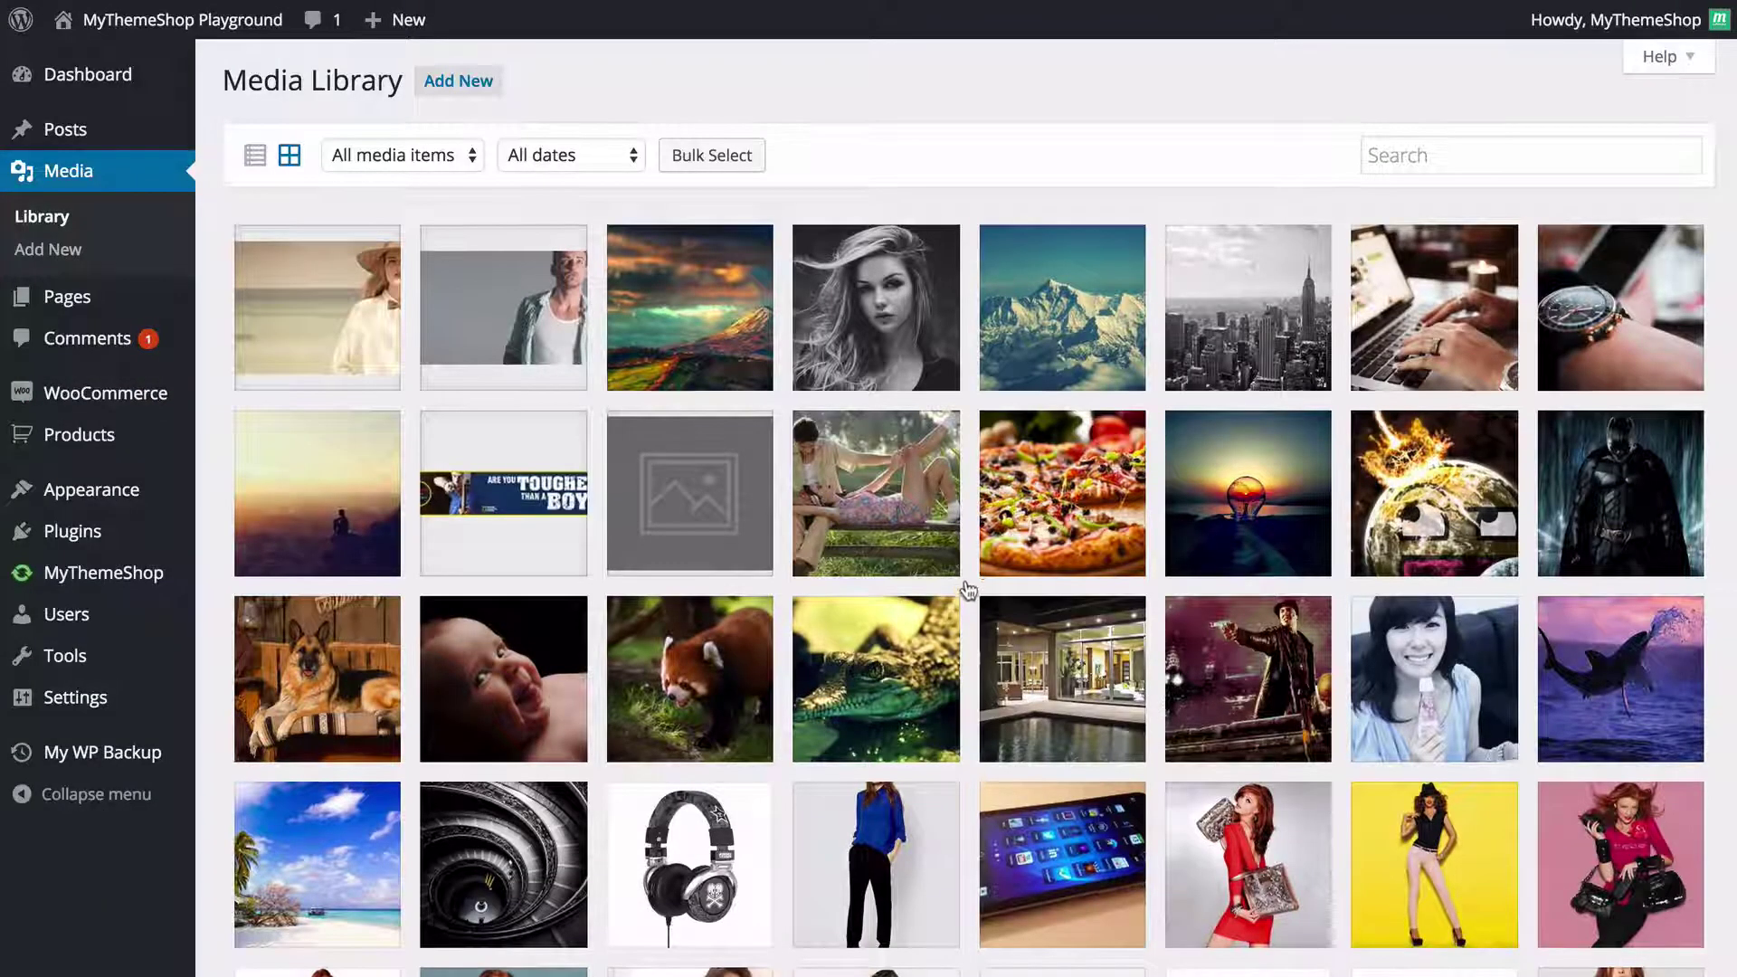
Check the media type and upload date filters, then open the details of wallpaper-1335059.jpg
scroll(905, 598, down, 3)
scroll(929, 557, down, 10)
scroll(923, 555, up, 15)
click(418, 160)
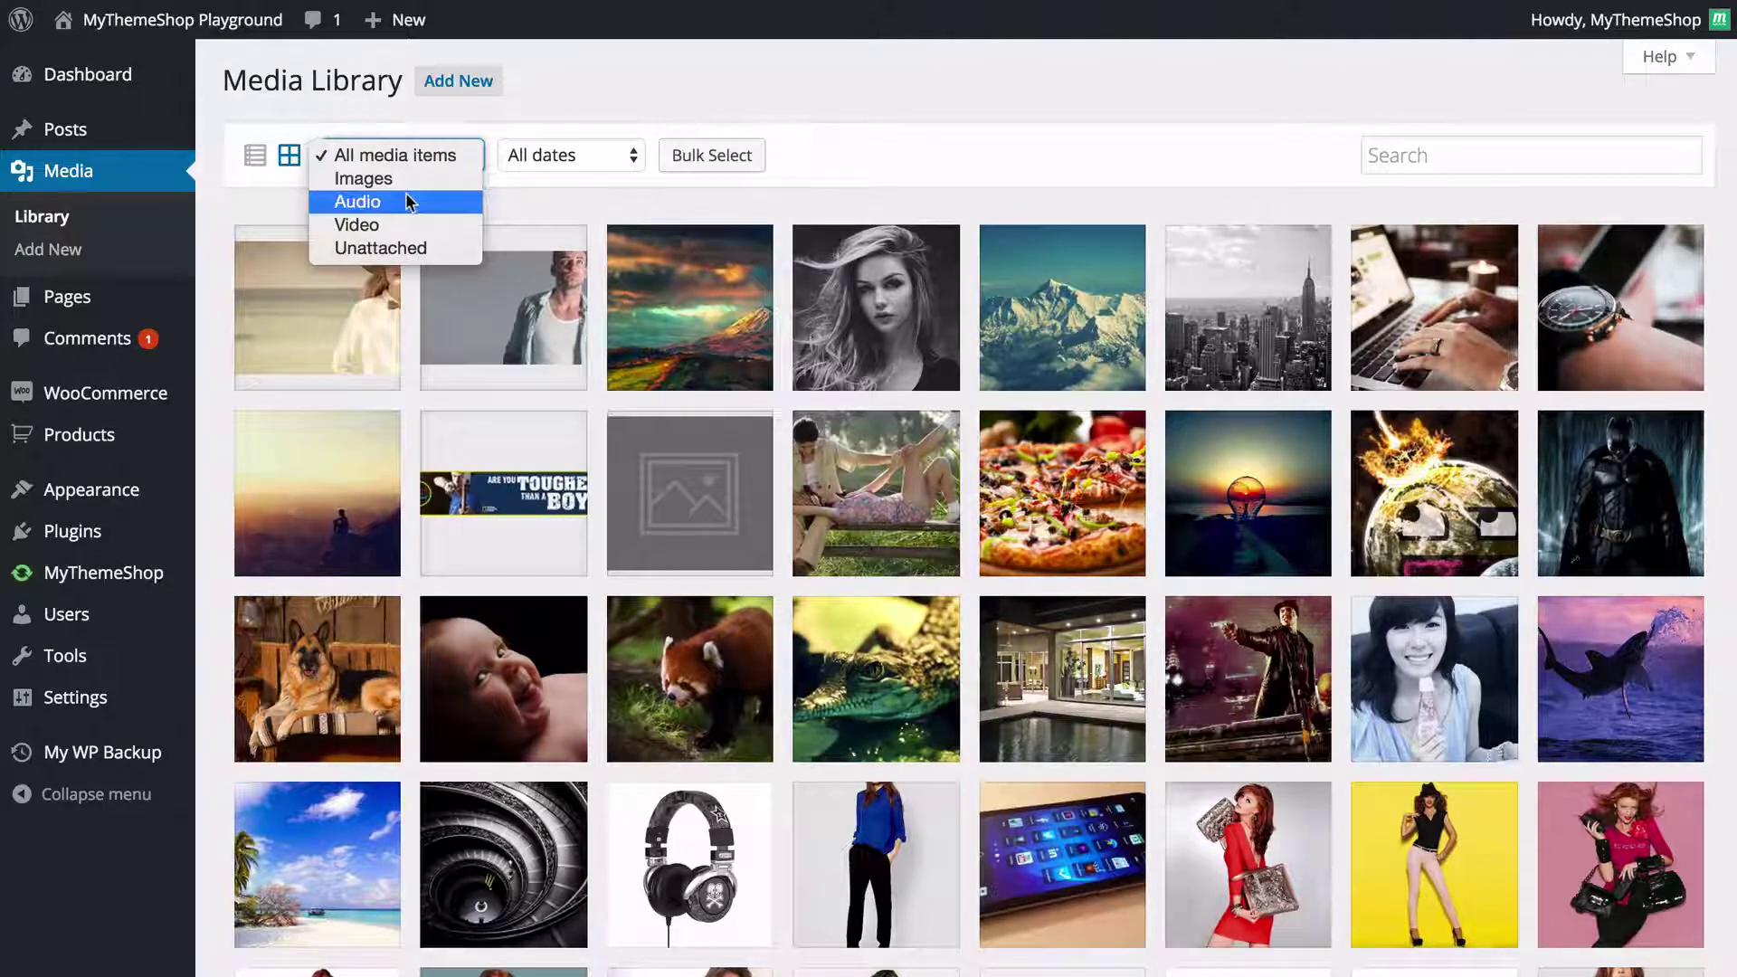
click(597, 163)
click(586, 149)
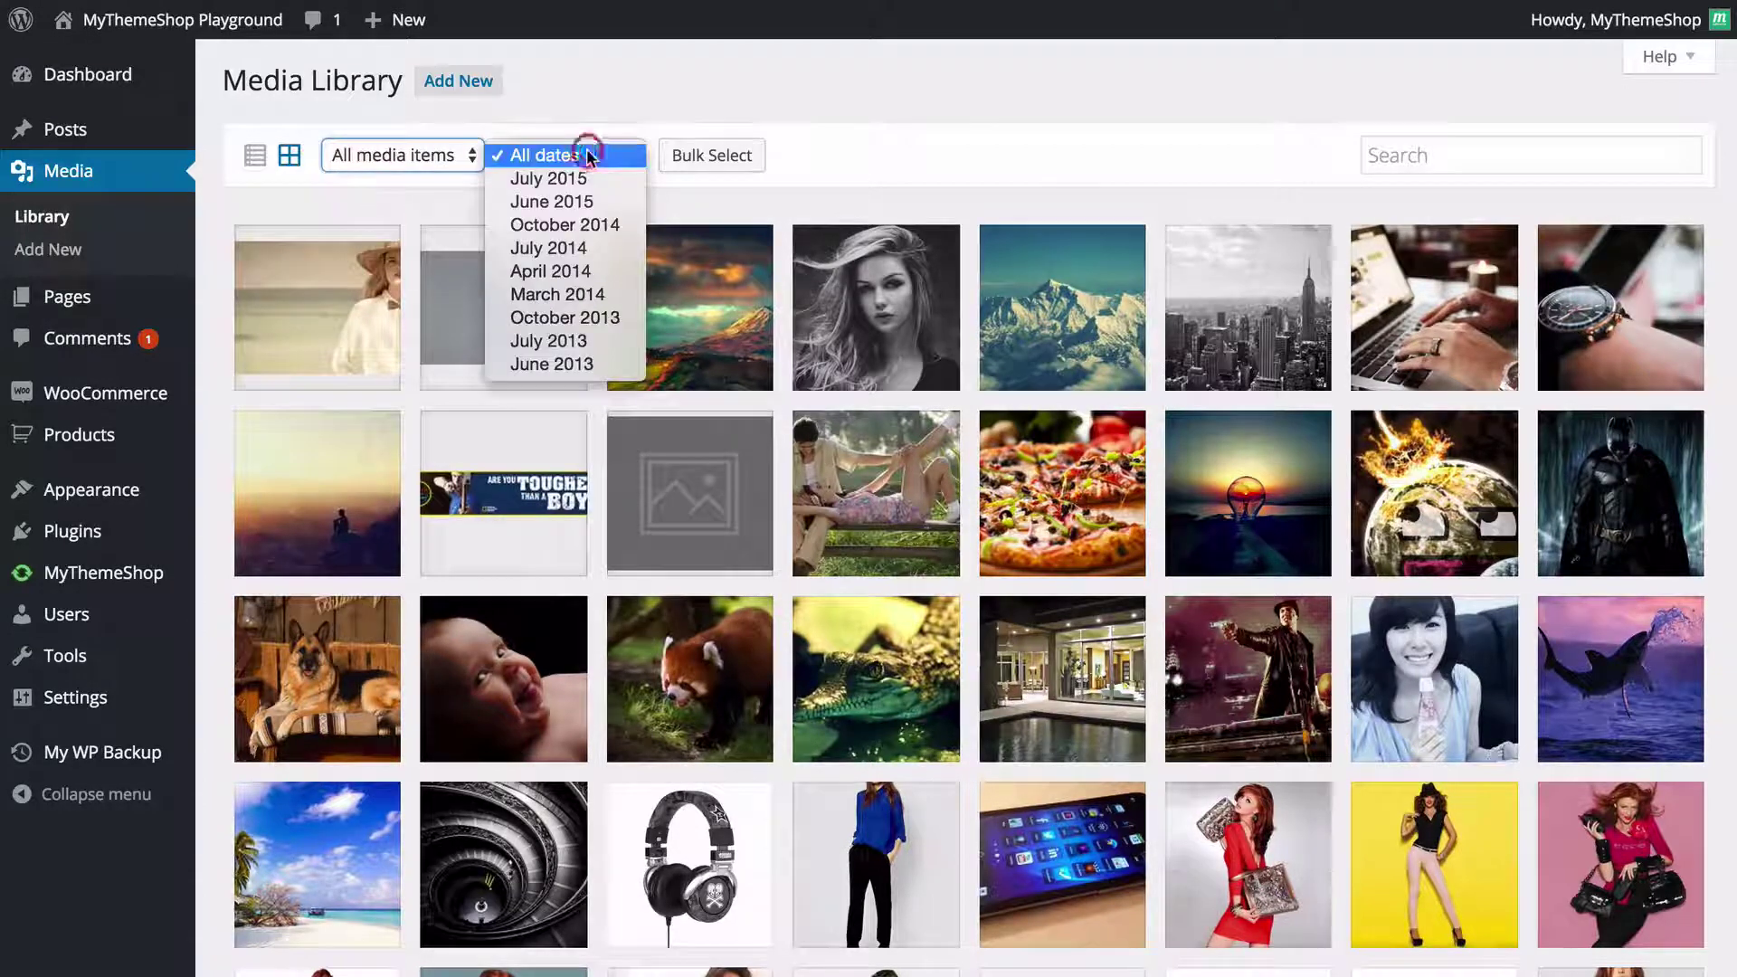
click(887, 122)
click(936, 137)
click(1059, 276)
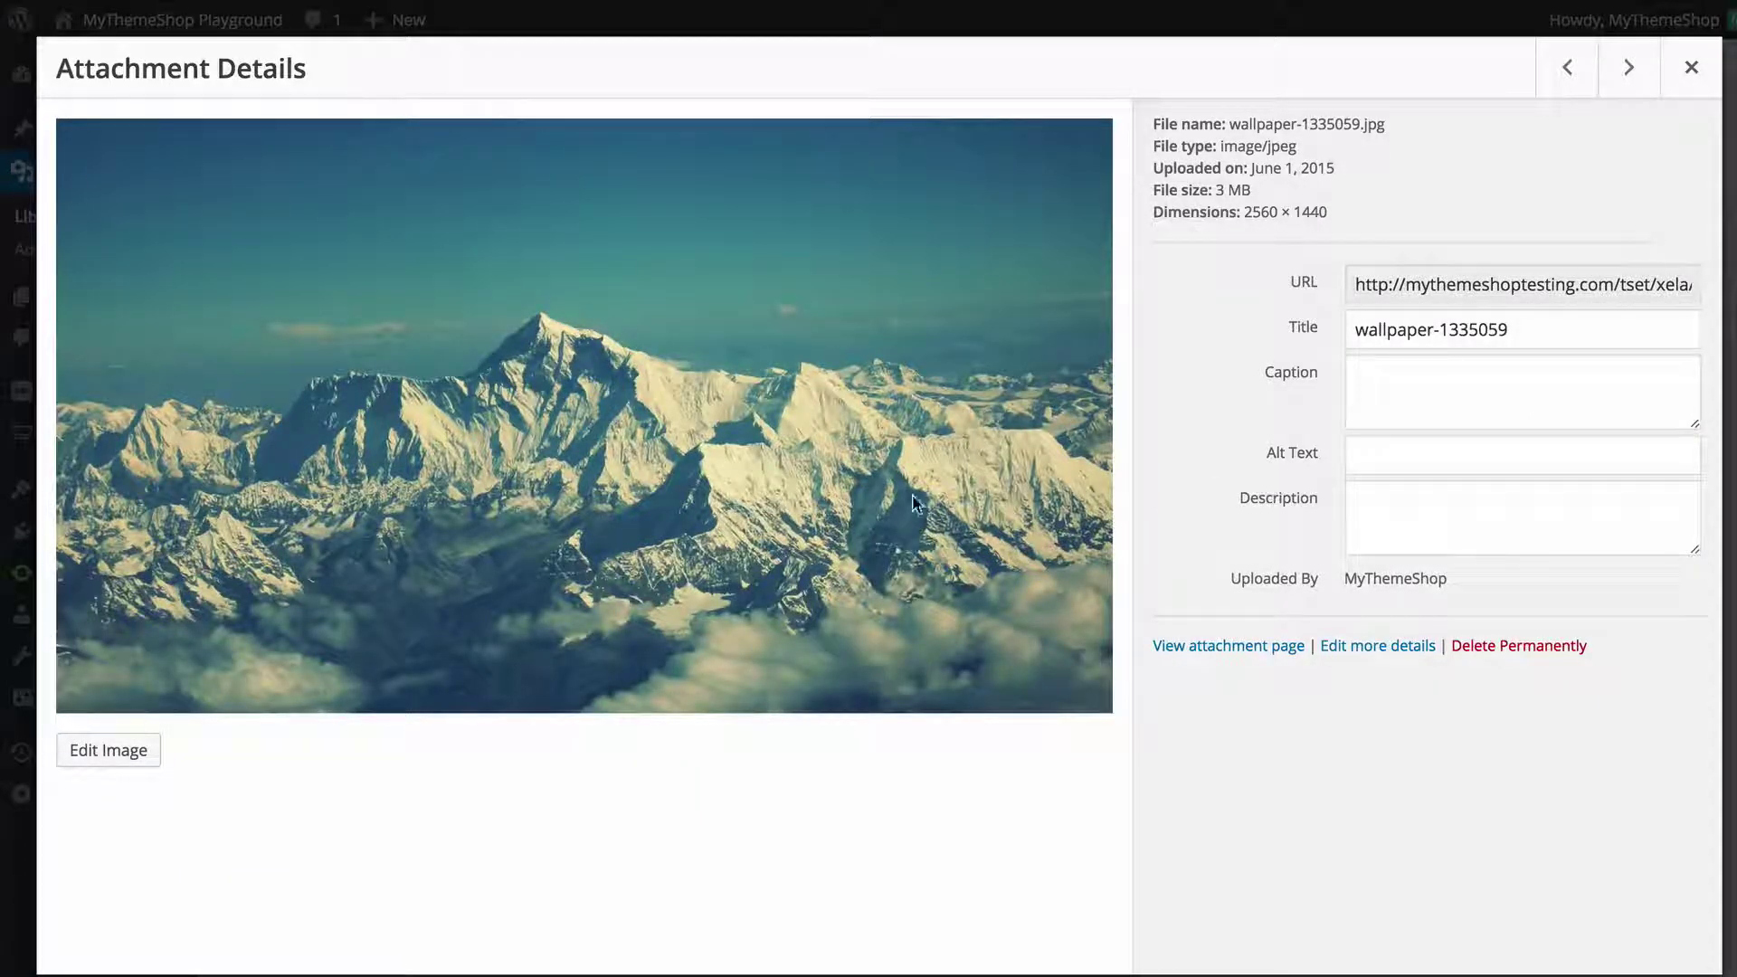
Crop the mountain wallpaper to a full-width 2560 × 1043 strip, save it, and return to the library grid
click(109, 756)
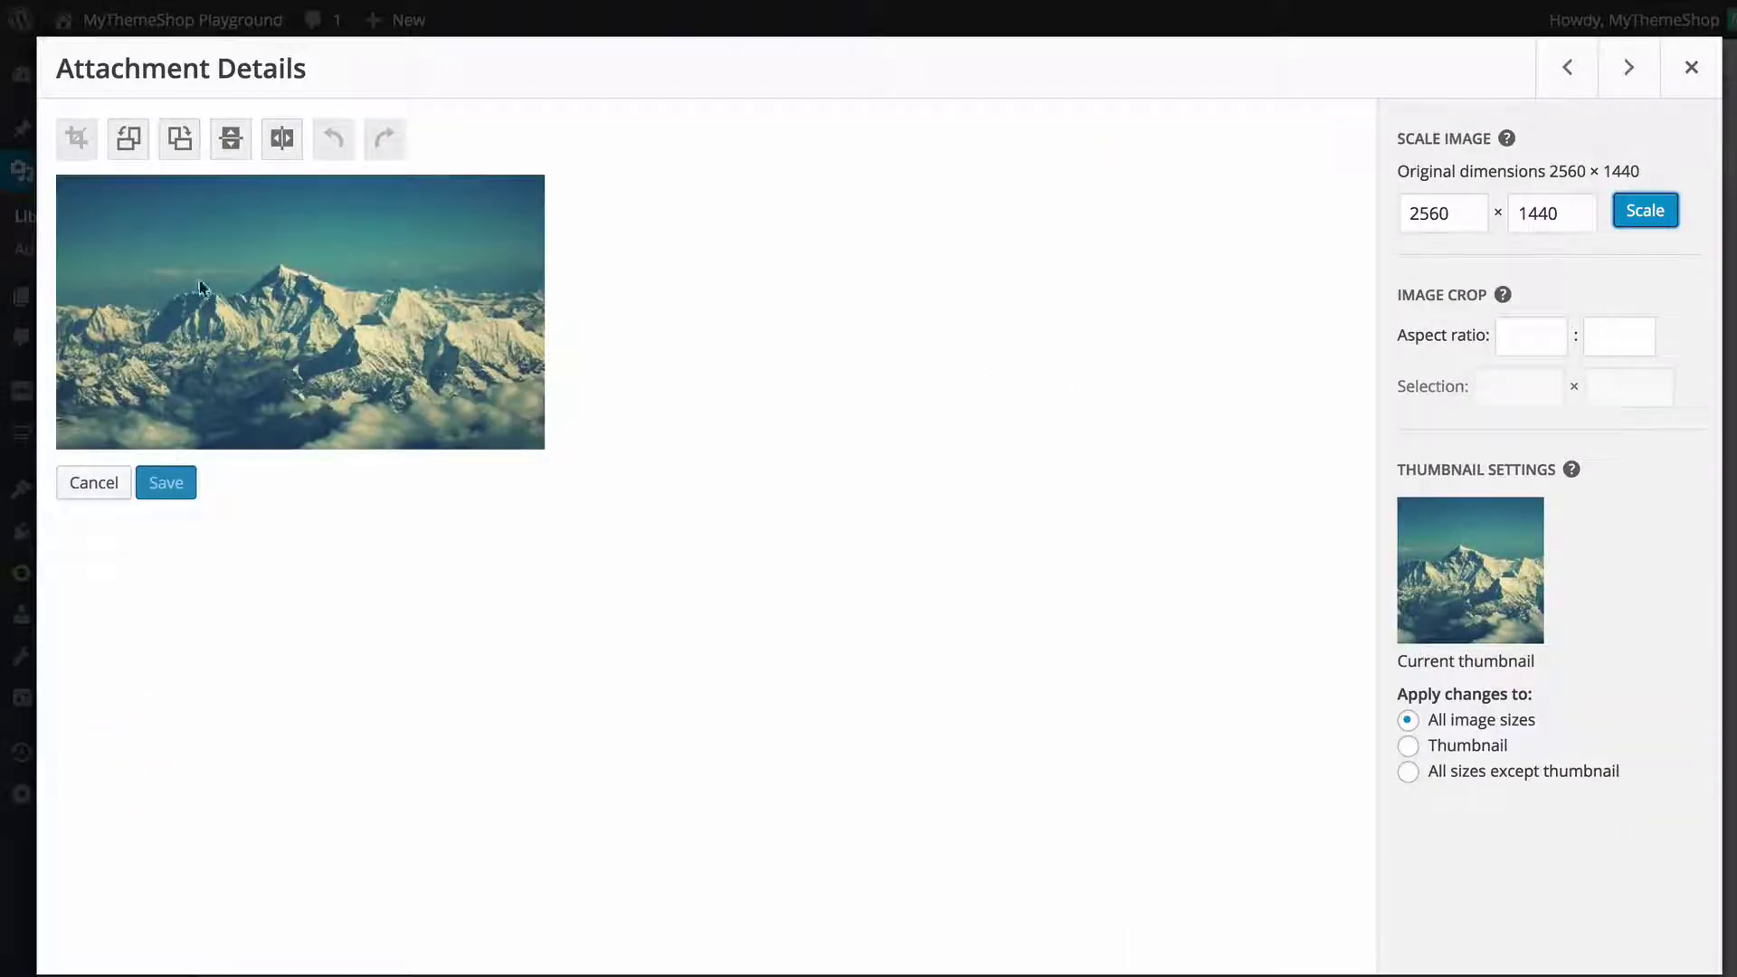
drag(80, 229, 542, 380)
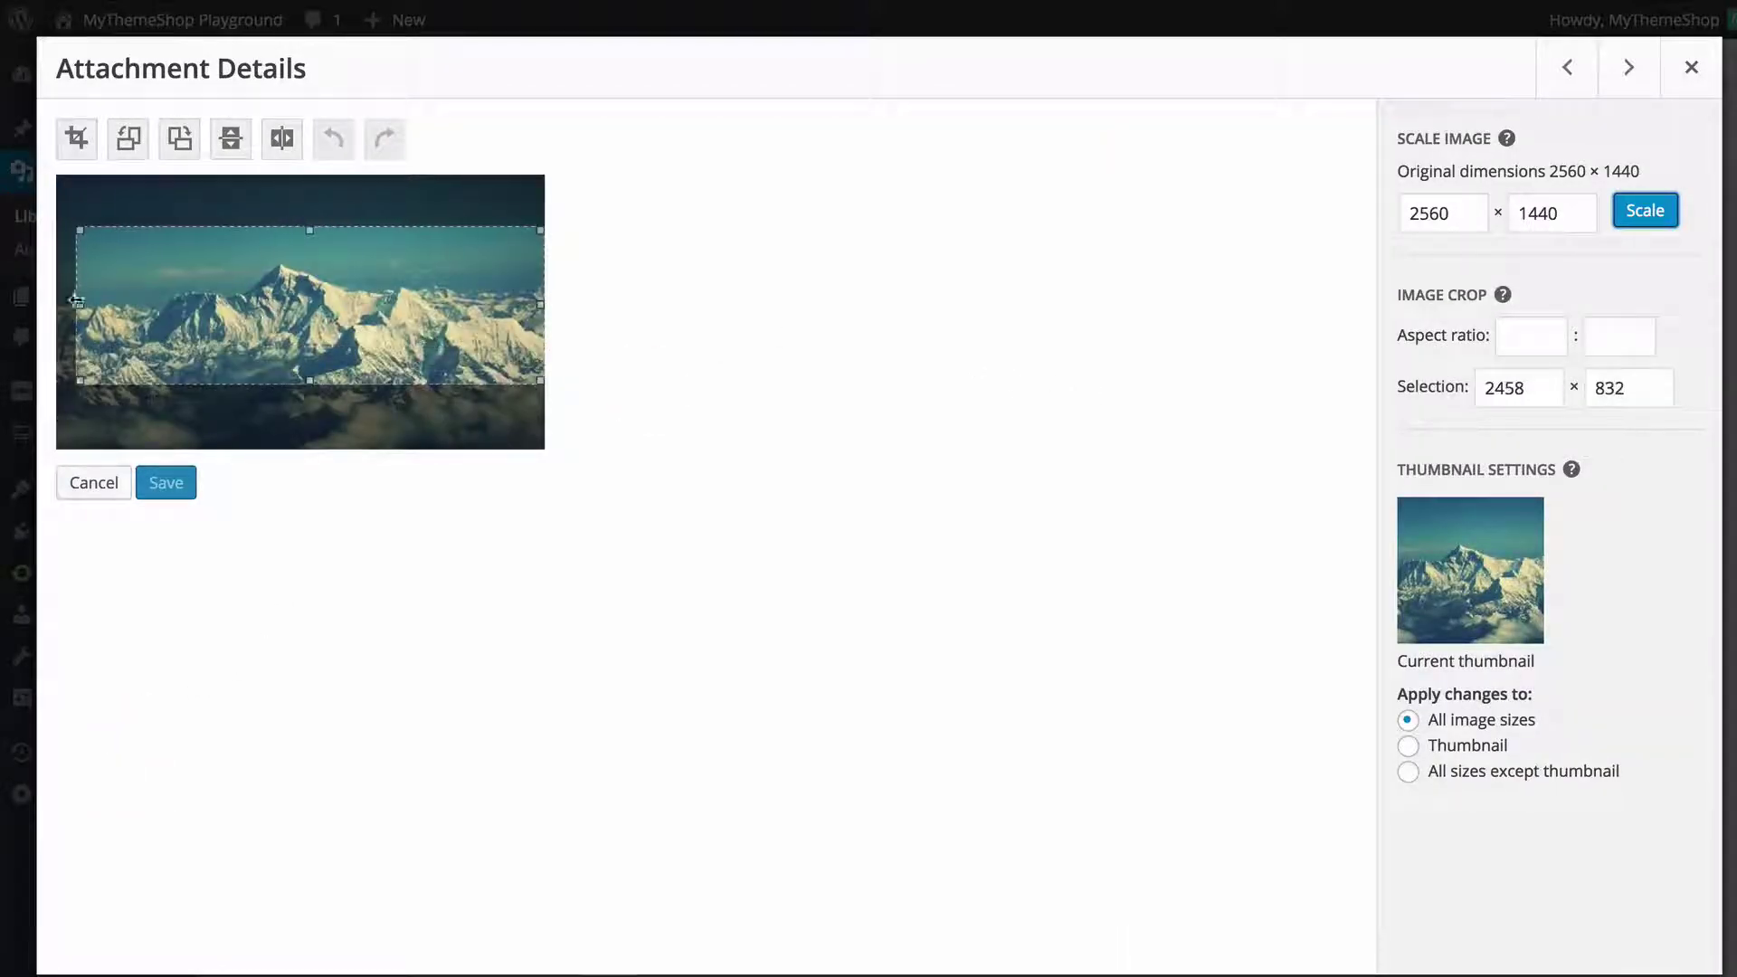
drag(79, 304, 59, 303)
drag(299, 381, 300, 421)
click(78, 139)
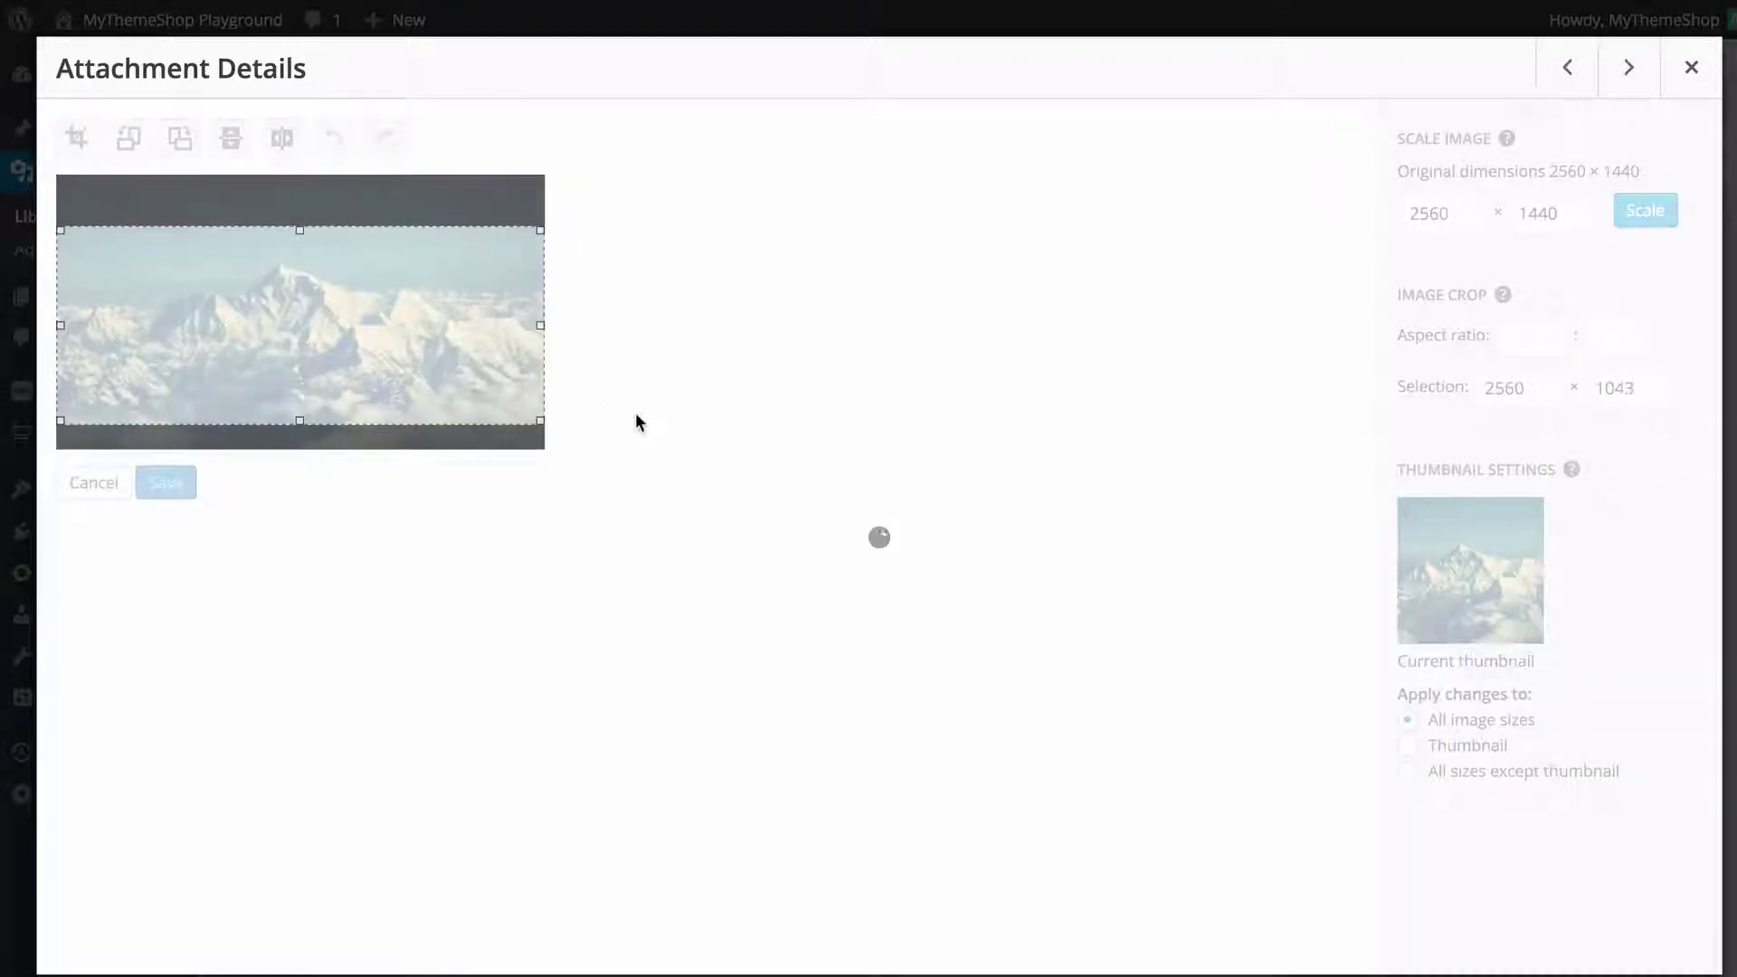
click(164, 418)
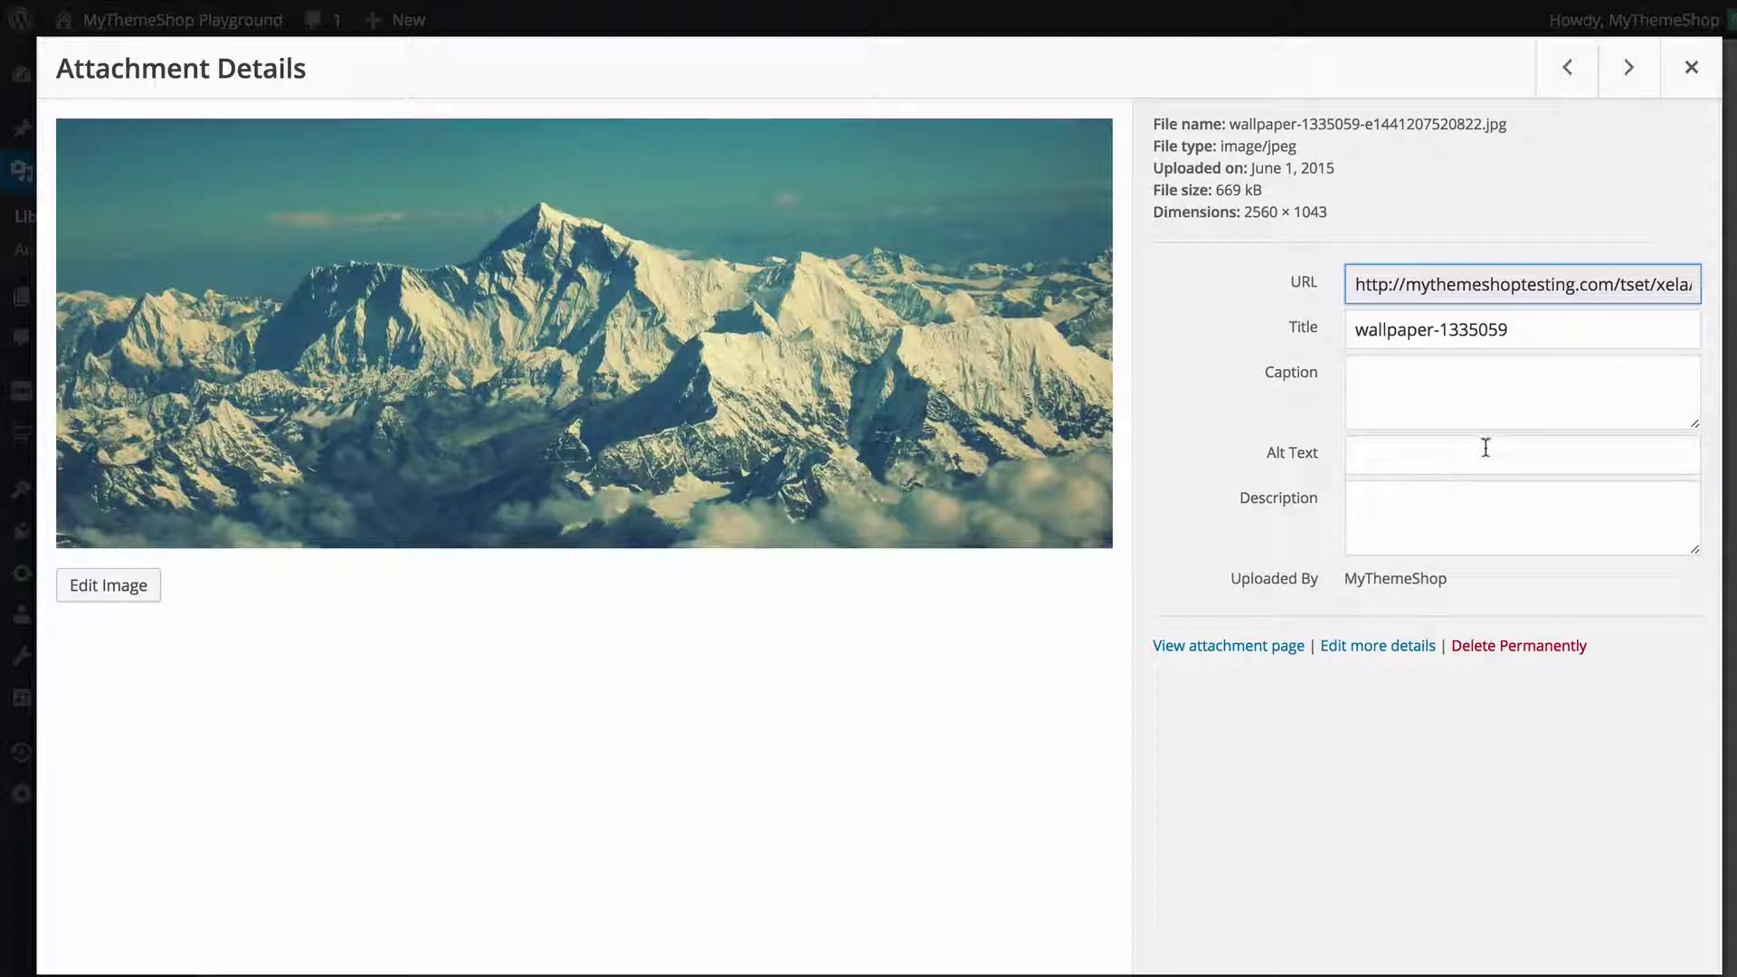
click(1691, 68)
scroll(1073, 346, down, 15)
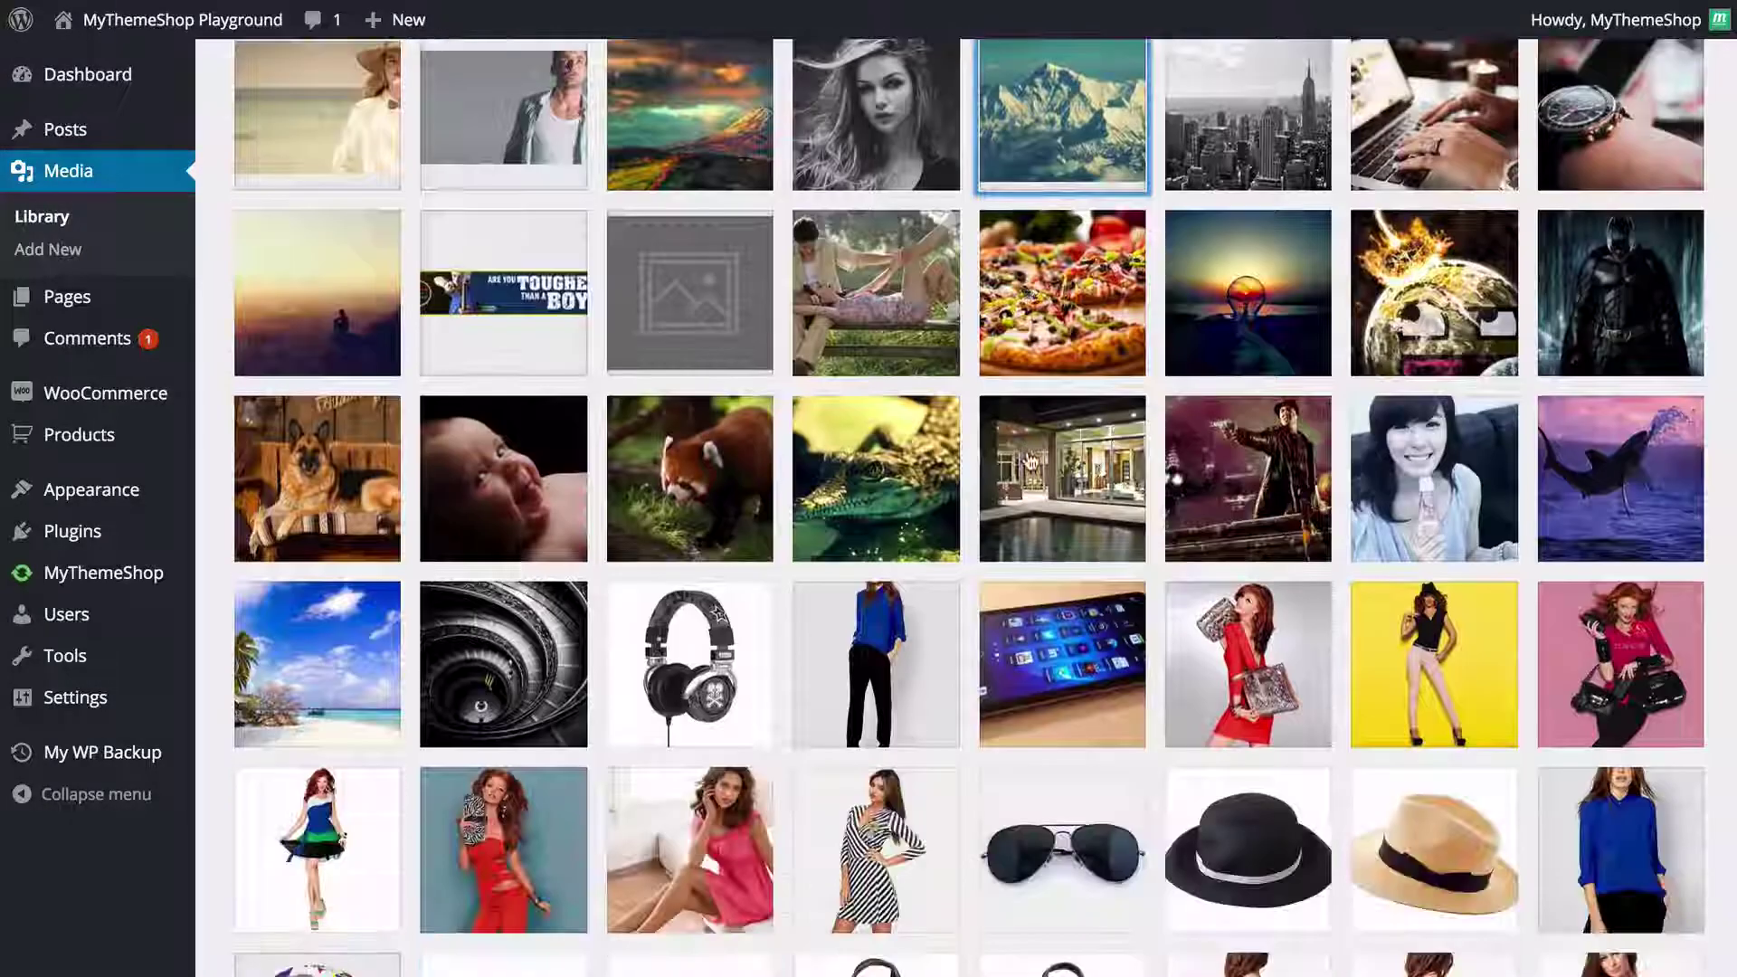
scroll(1046, 171, up, 15)
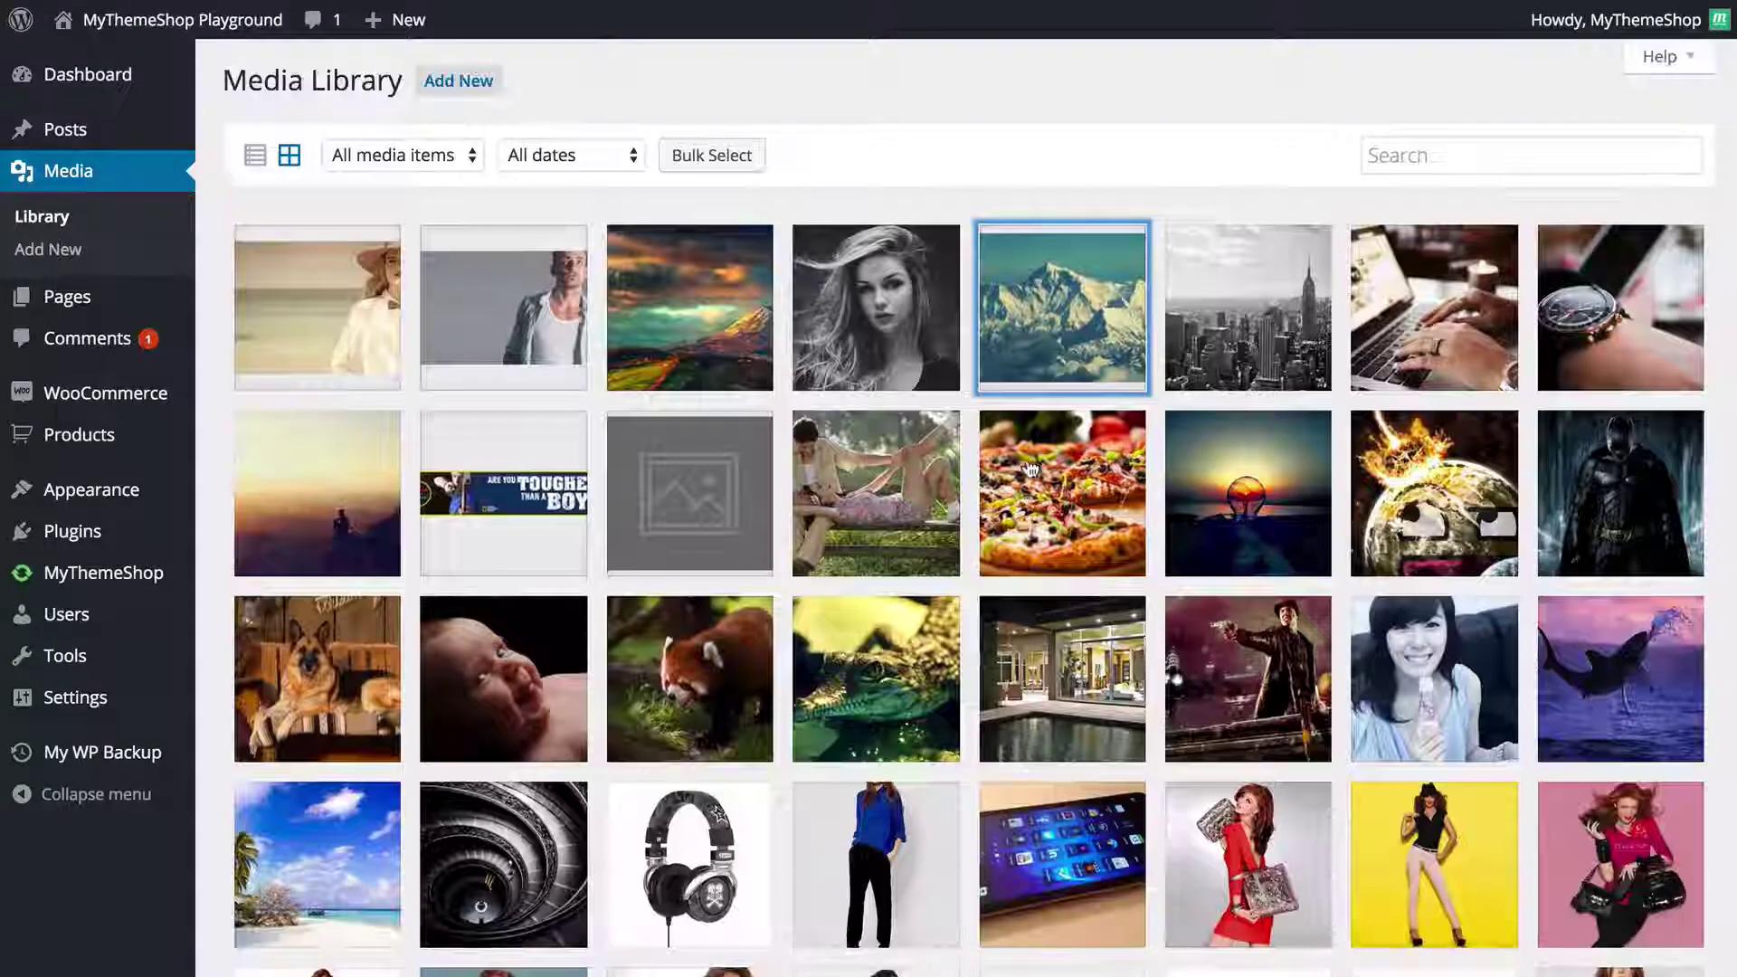
click(1034, 154)
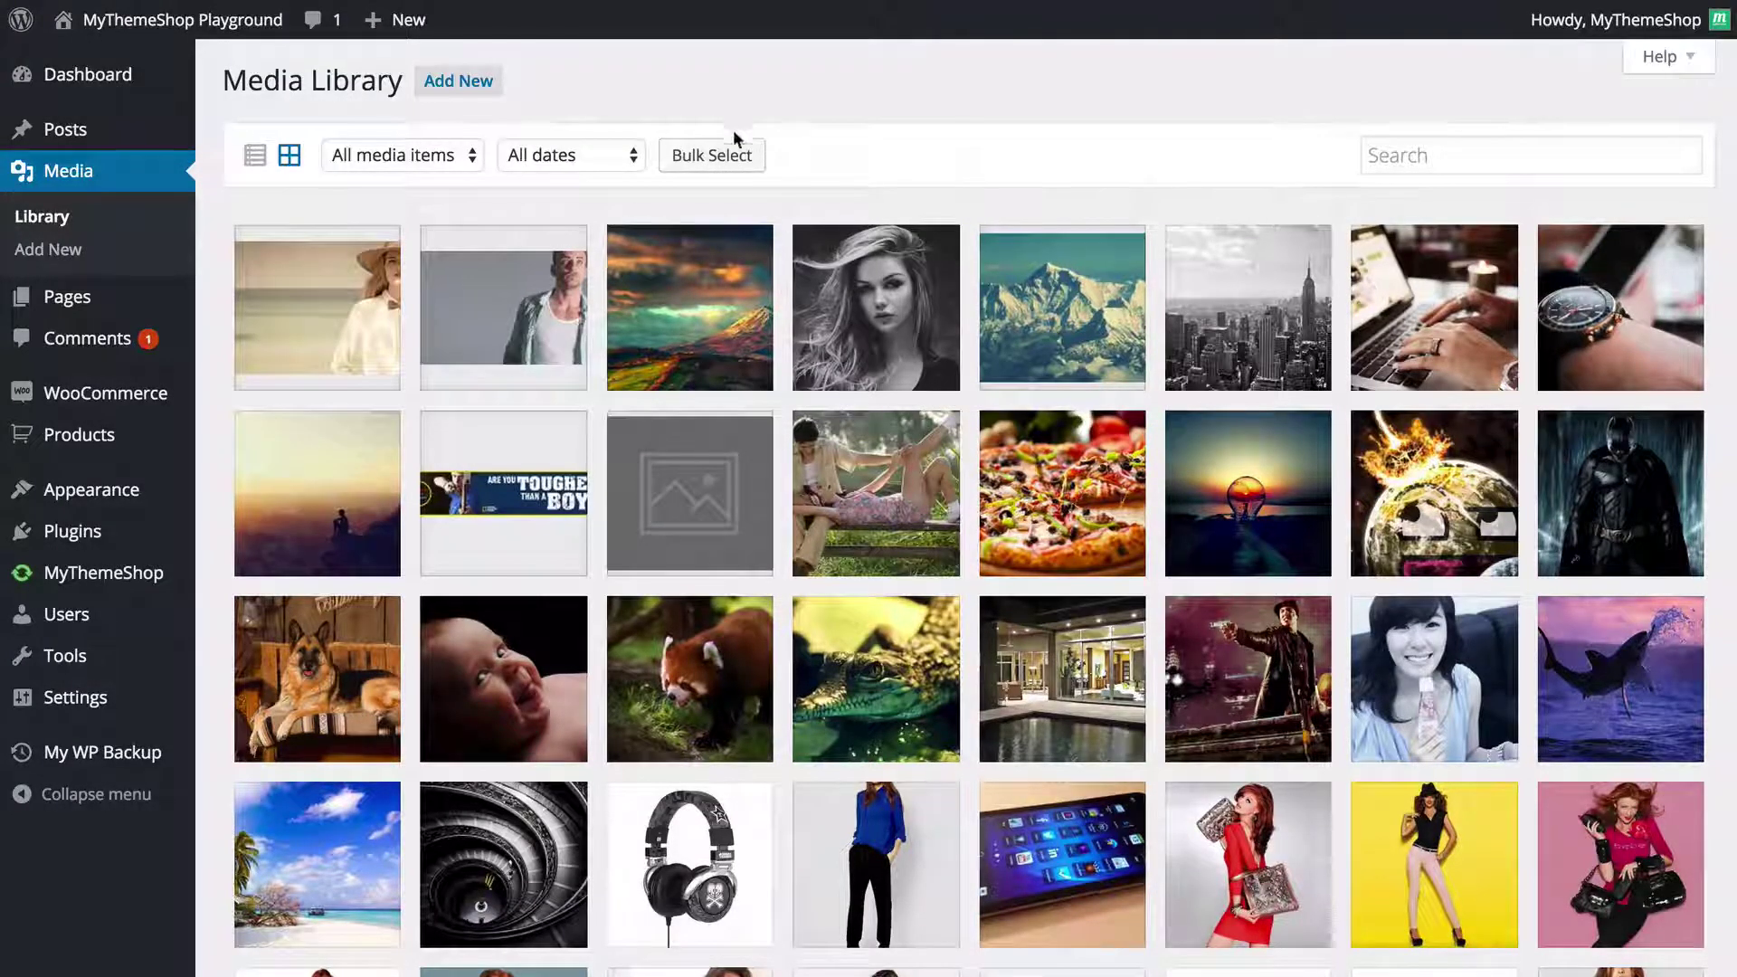
click(719, 162)
click(689, 496)
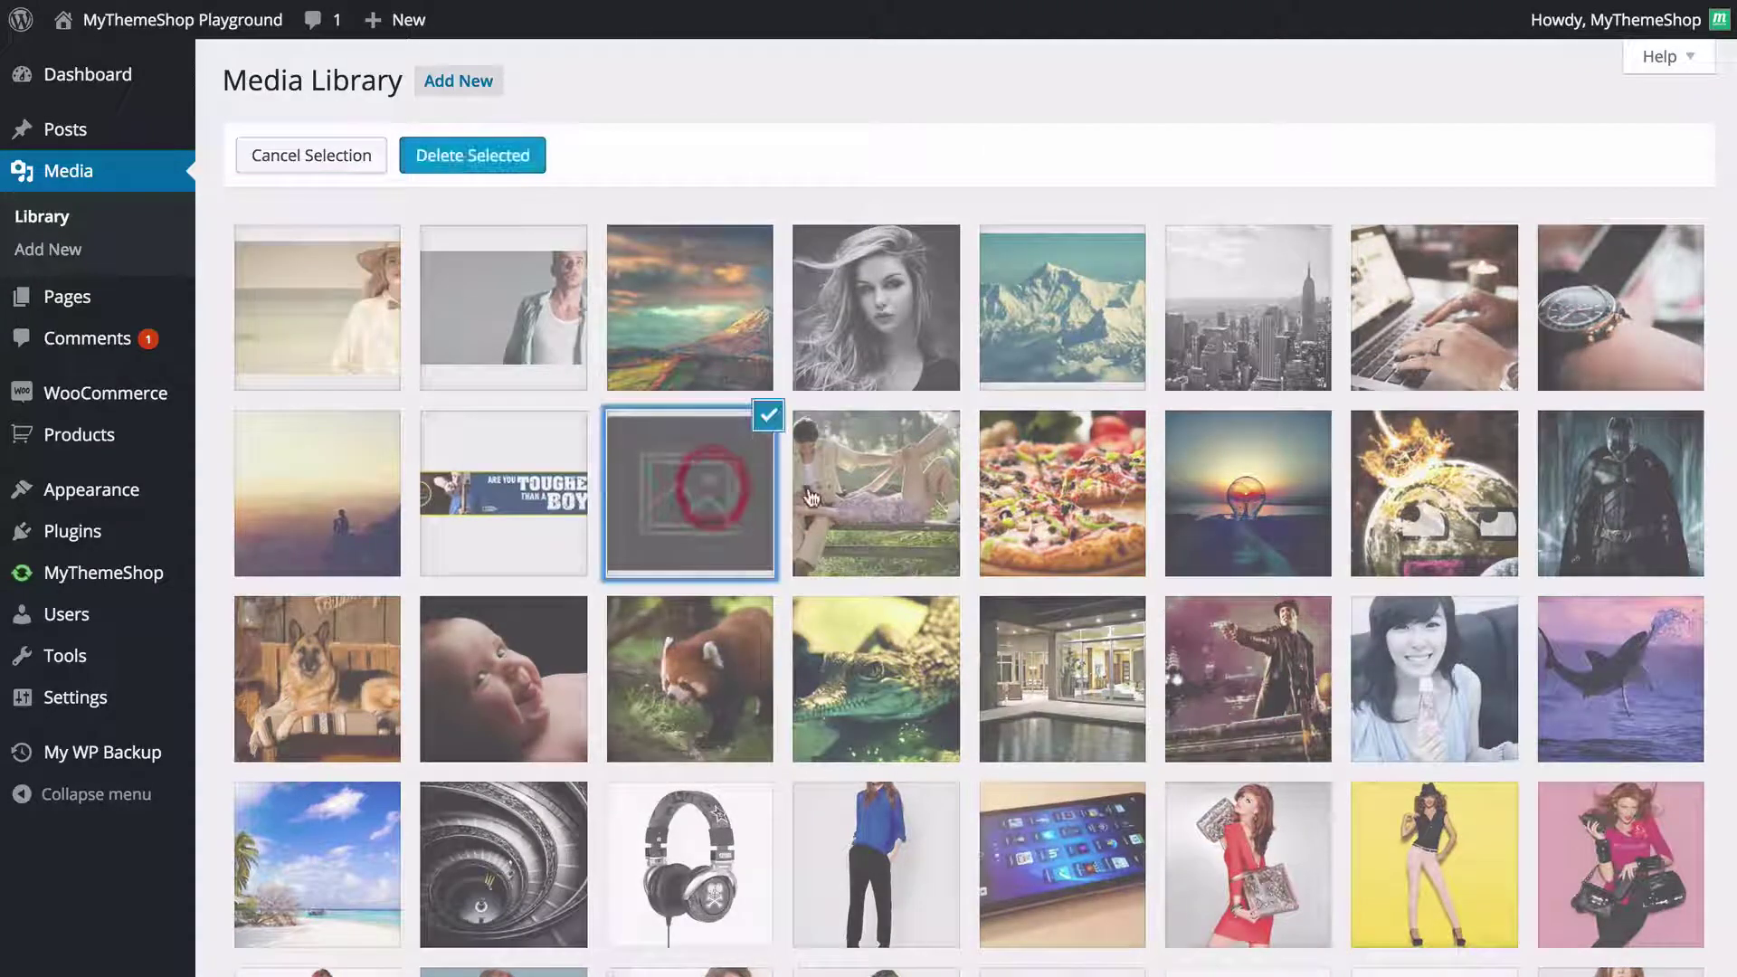
click(828, 493)
click(1032, 515)
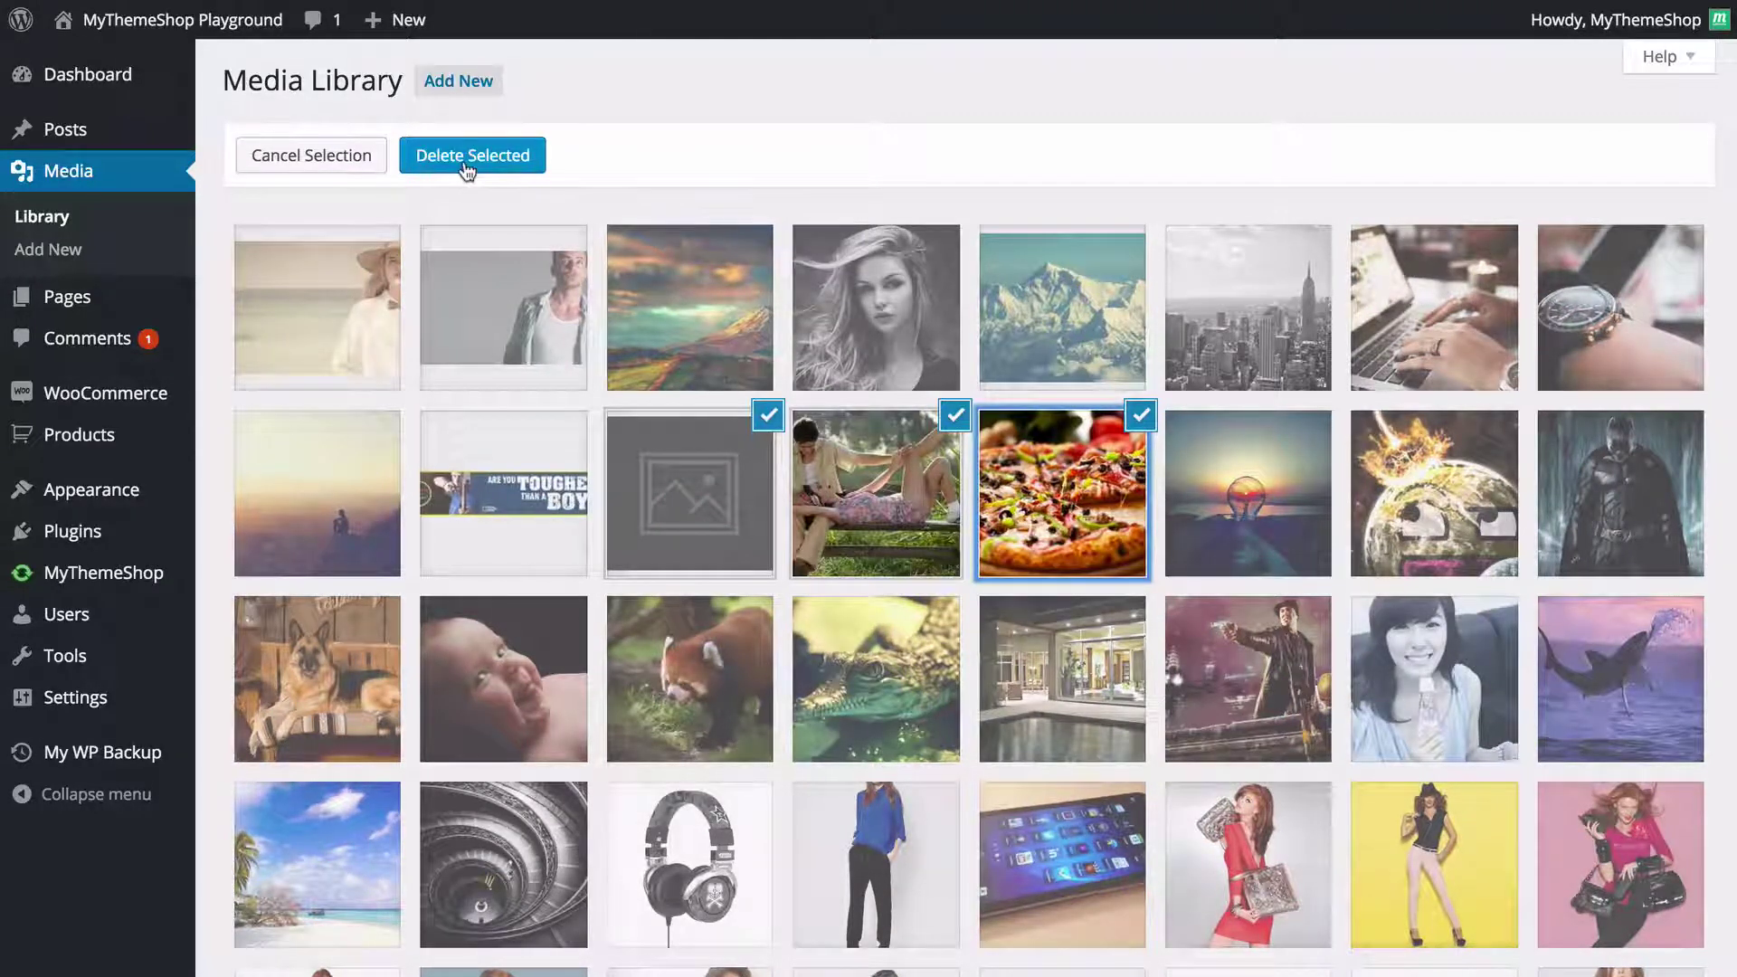
click(313, 158)
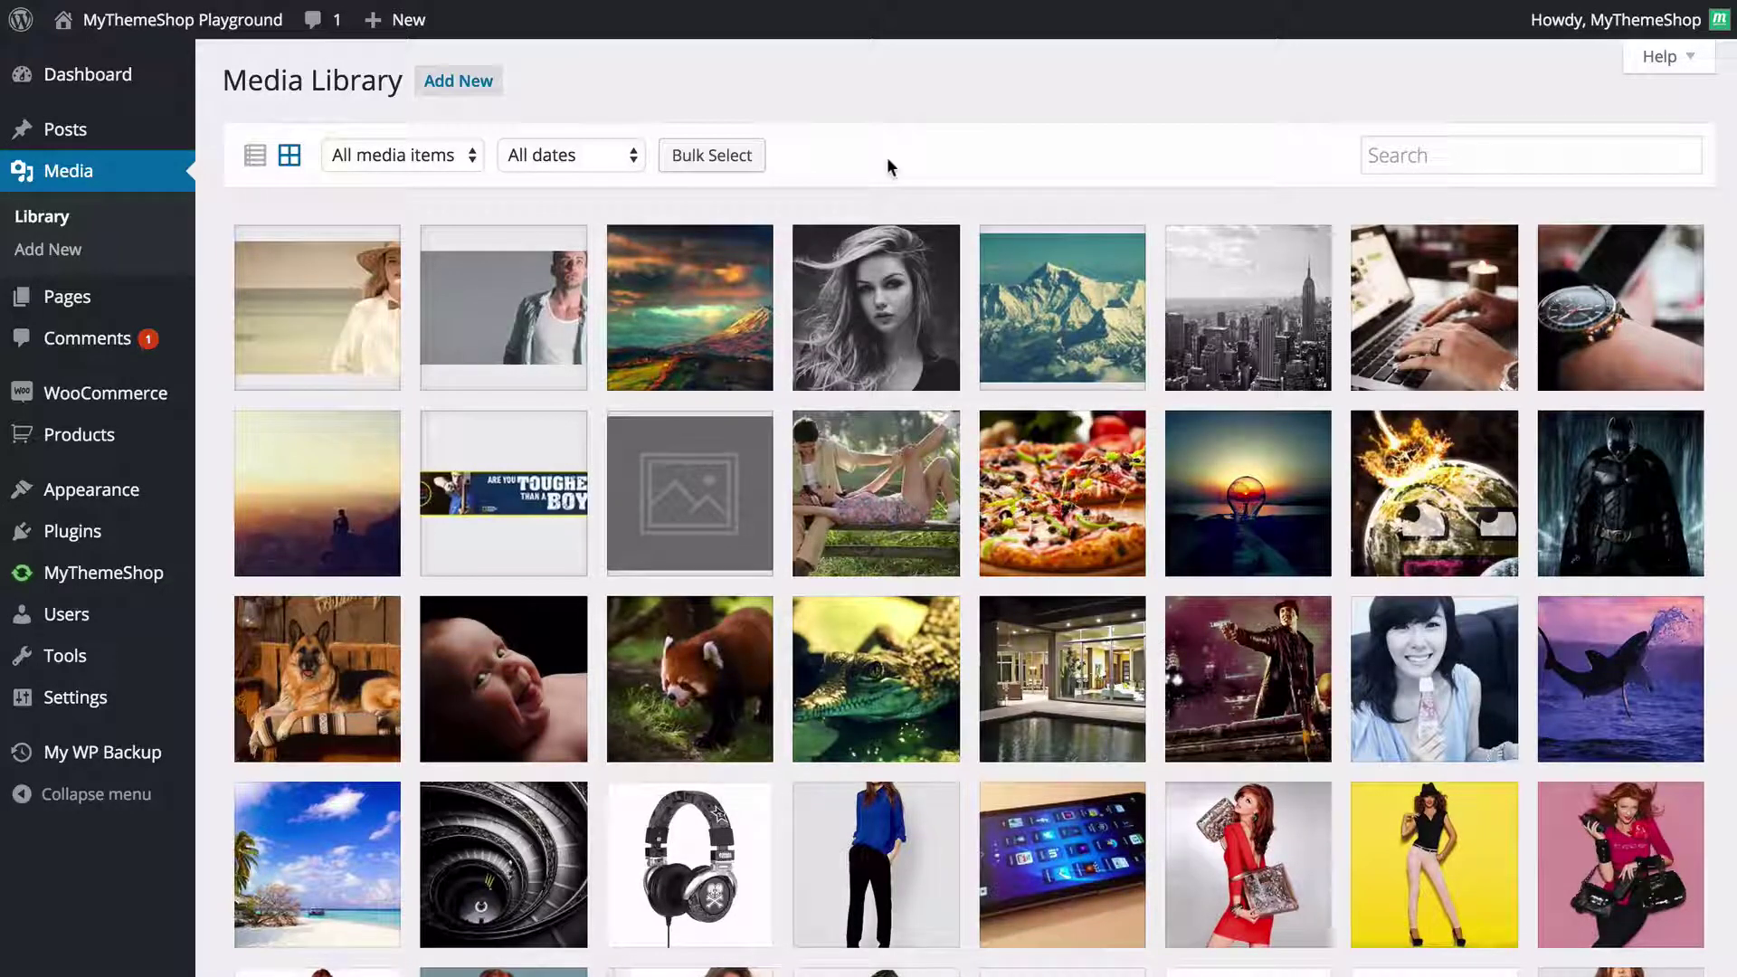
Show the Media Library's Add New upload area, which allows files up to 150 MB
click(454, 85)
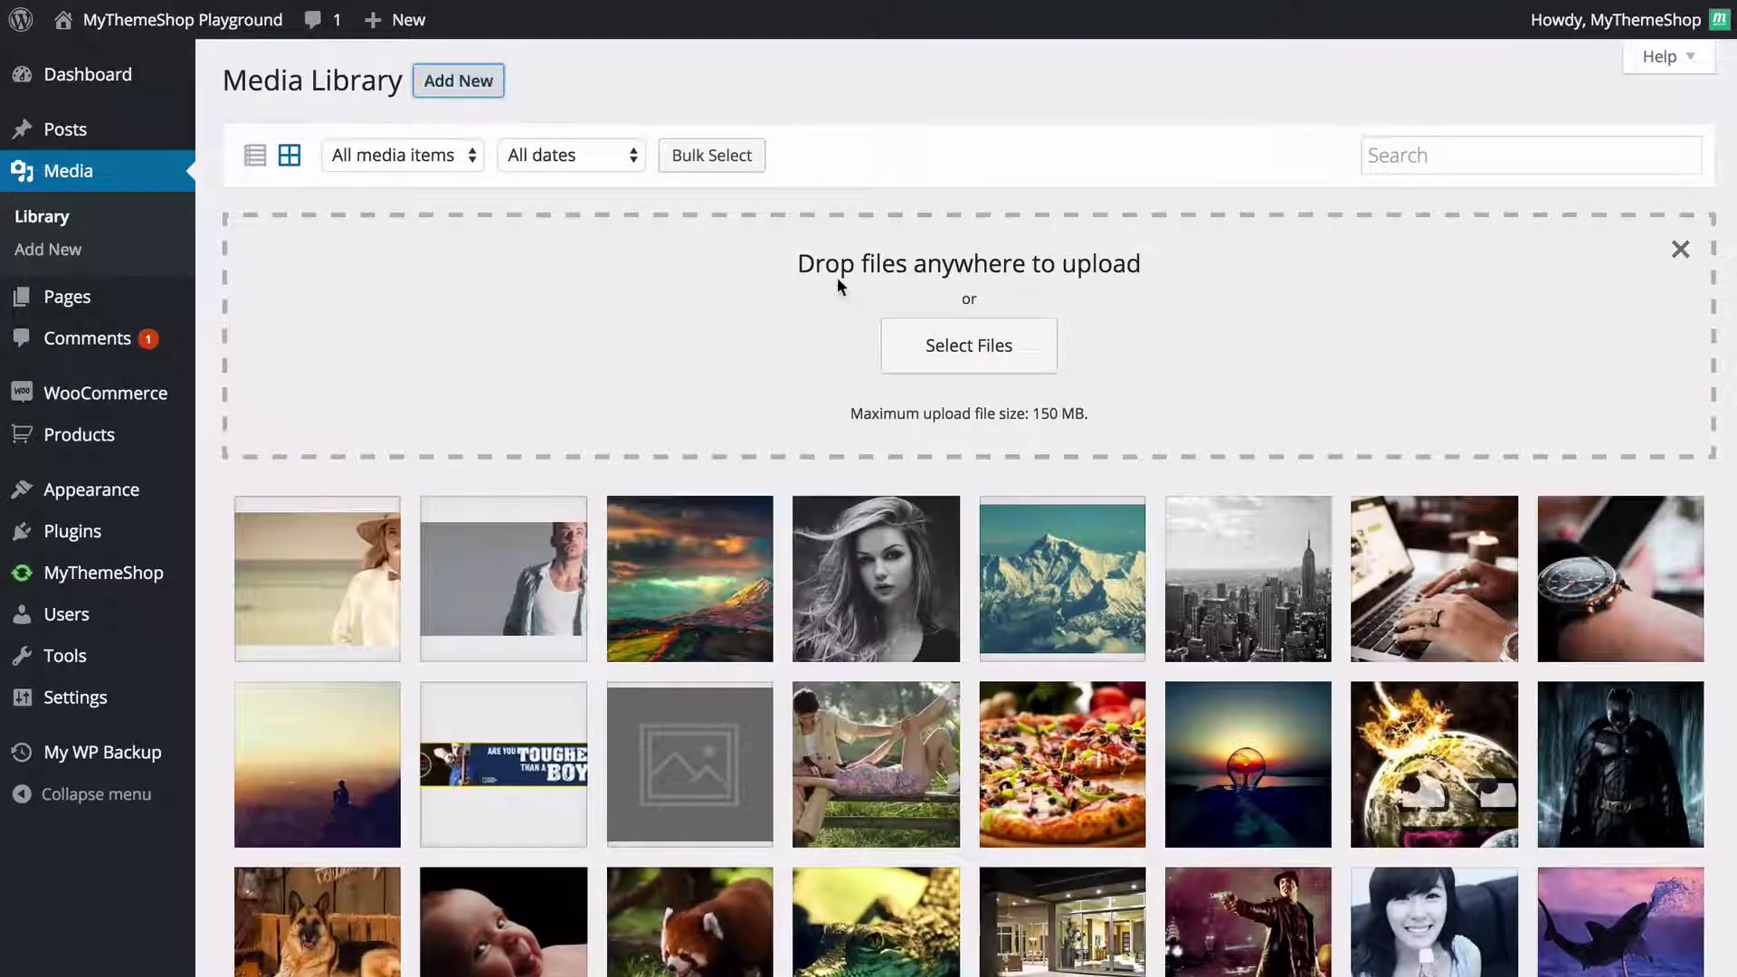